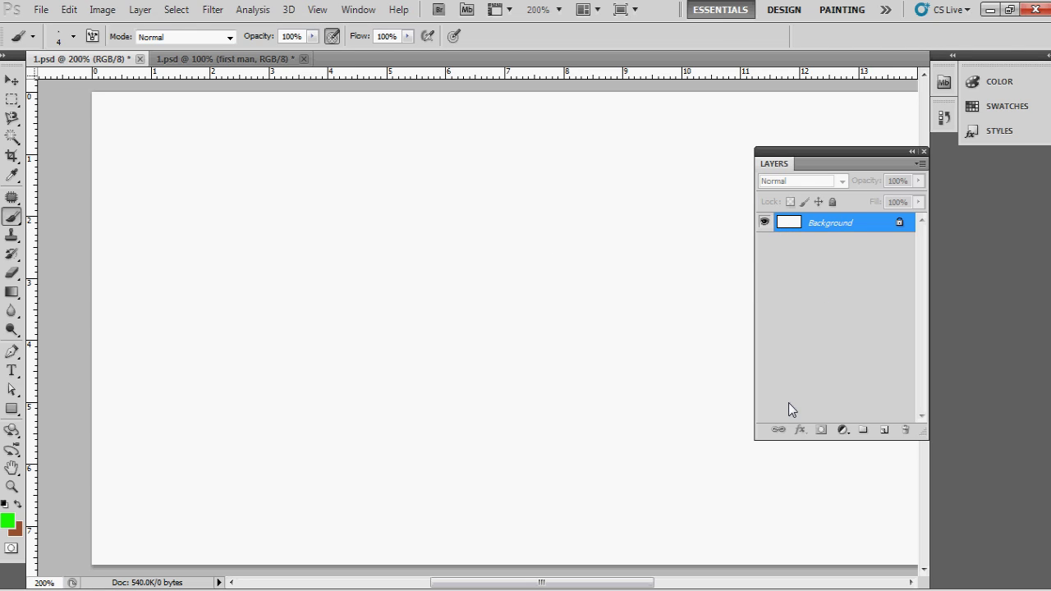
Step: Add a new empty layer and rename it 'first man'
click(883, 434)
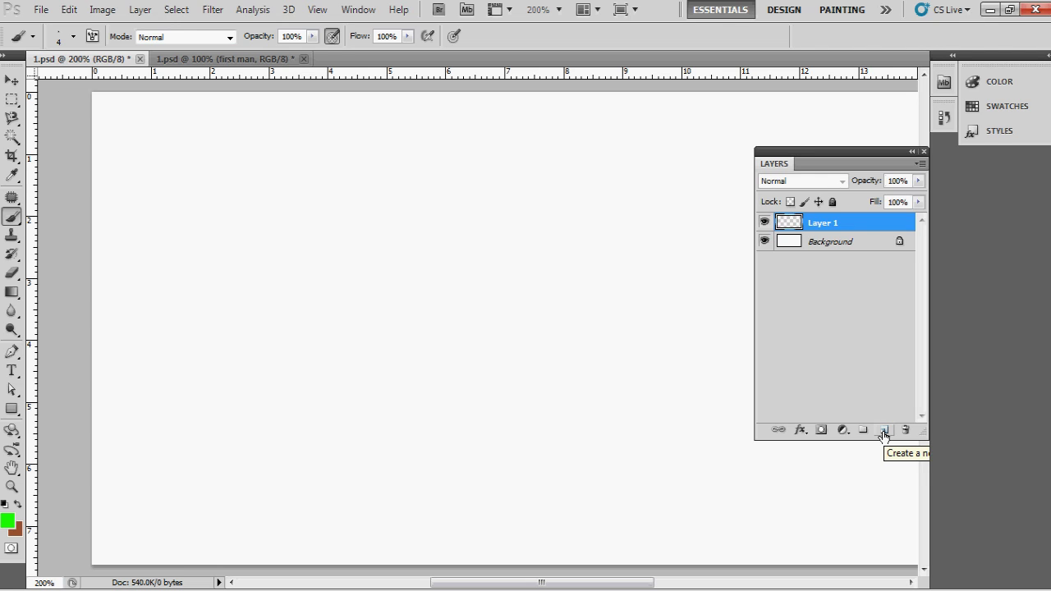
double_click(824, 223)
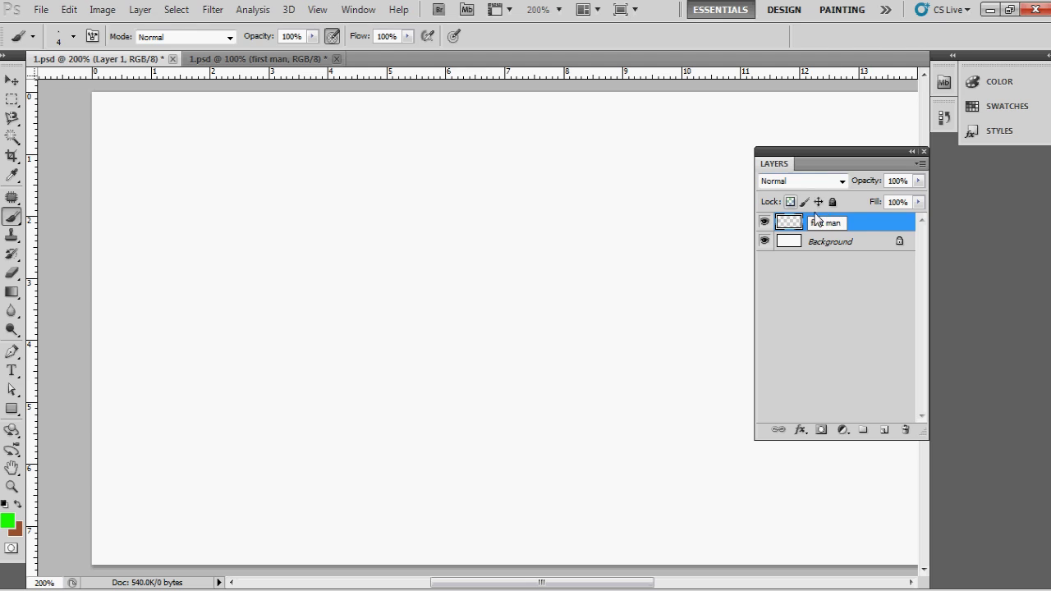
key(Return)
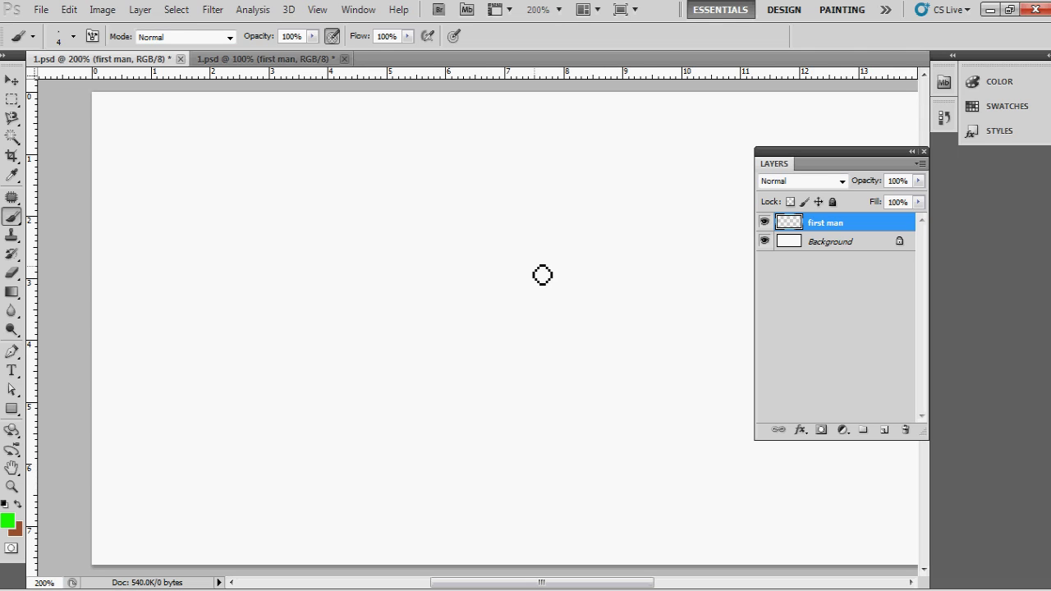
Step: Set the brush preset to a 4 px tip with 100% hardness
click(74, 36)
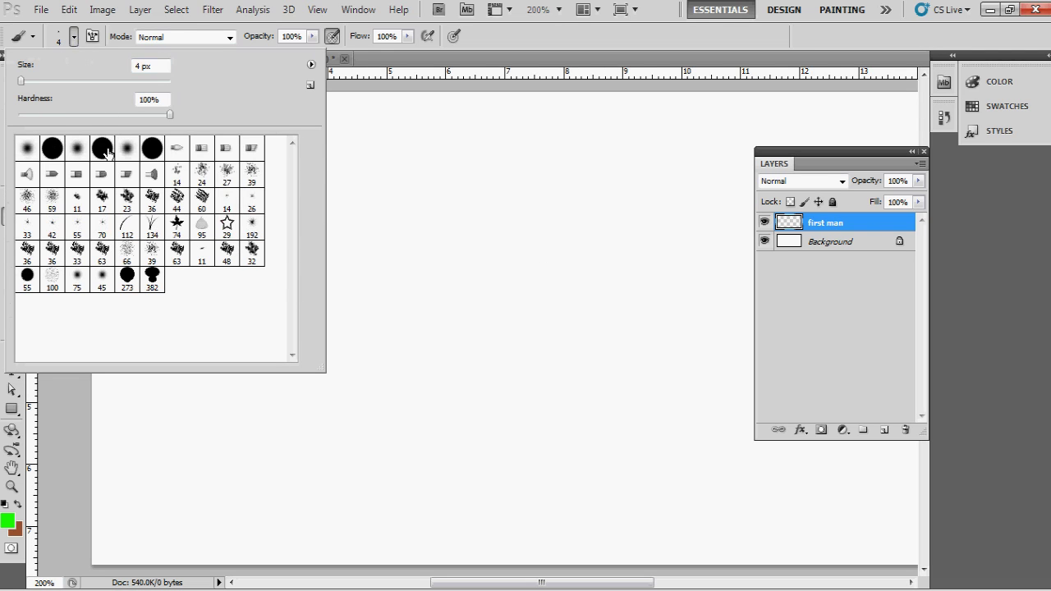
click(72, 69)
key(Return)
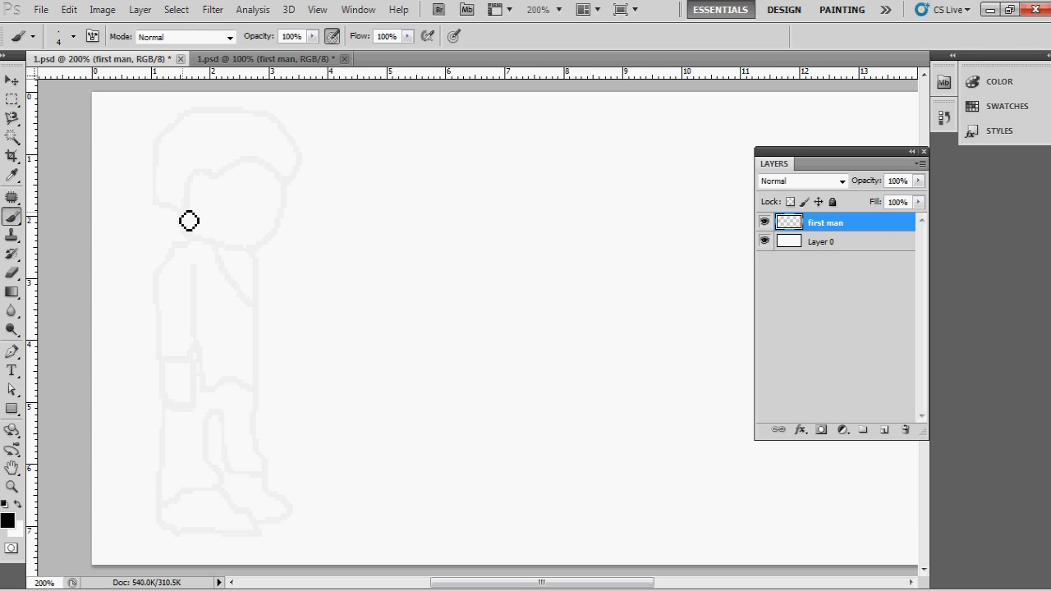
Step: Trace the top of the face, the hair, the face outline and the jaw in black strokes
mouse_move(191, 216)
mouse_down()
mouse_move(201, 177)
mouse_move(230, 180)
mouse_move(241, 164)
mouse_move(293, 188)
mouse_up()
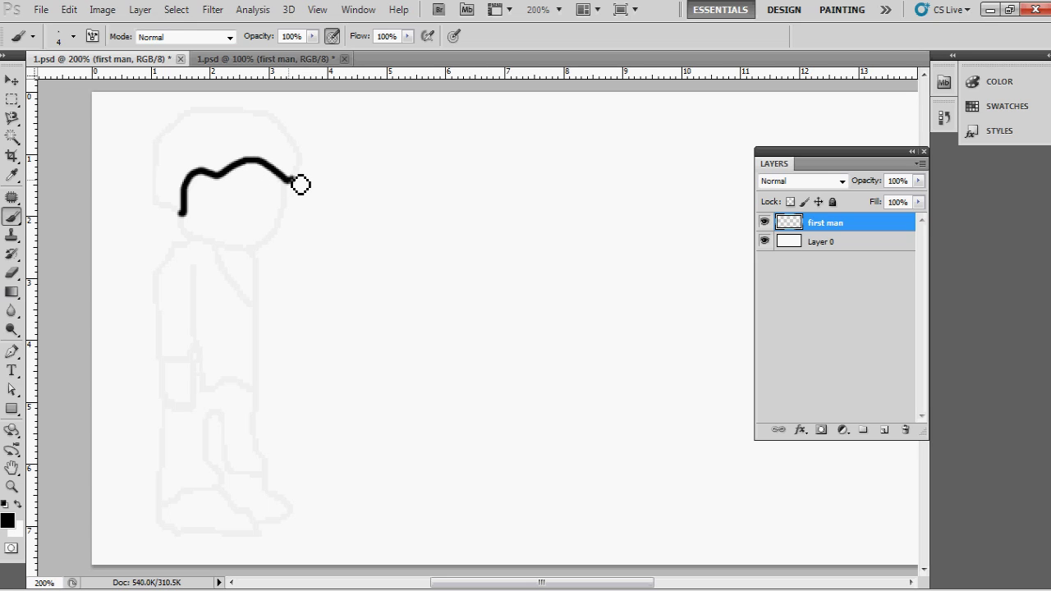
mouse_move(304, 169)
mouse_down()
mouse_move(270, 121)
mouse_move(204, 115)
mouse_move(165, 150)
mouse_move(160, 182)
mouse_move(174, 213)
mouse_up()
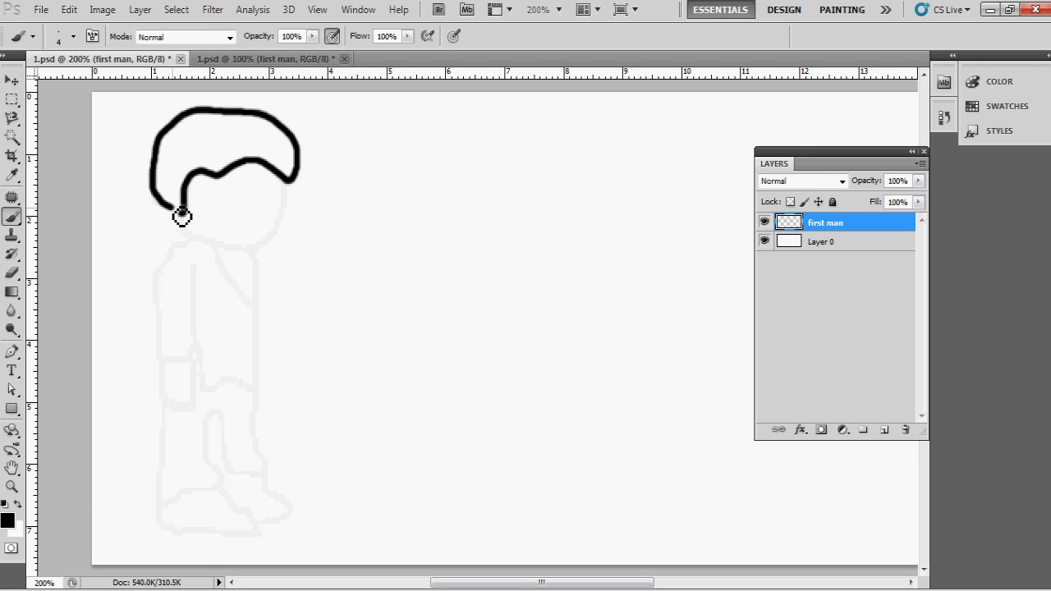
click(290, 180)
mouse_move(293, 193)
mouse_down()
mouse_move(281, 234)
mouse_move(262, 254)
mouse_move(204, 248)
mouse_move(181, 212)
mouse_up()
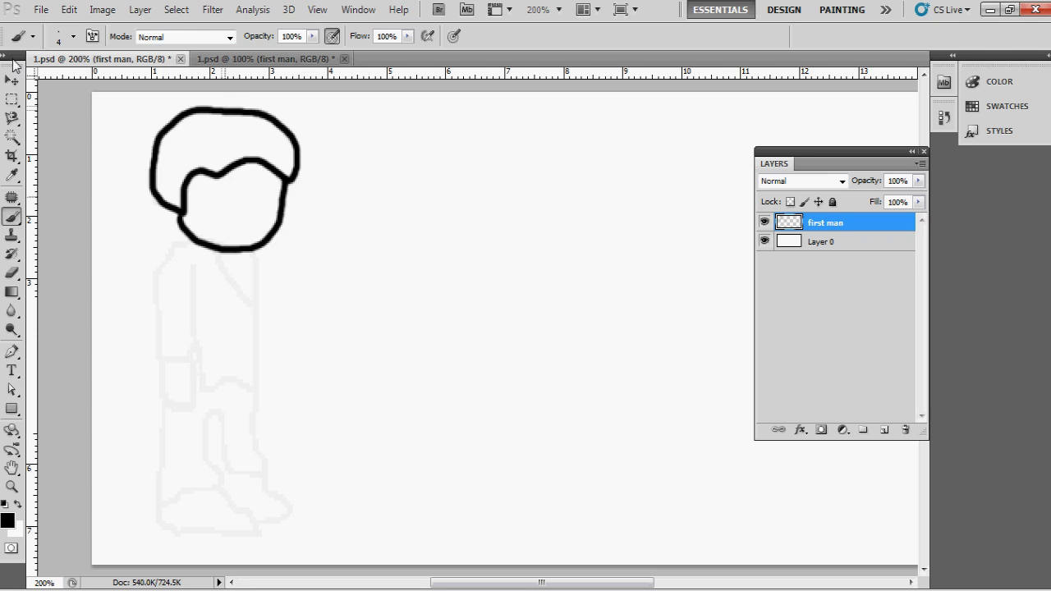
mouse_move(194, 240)
mouse_down()
mouse_move(174, 247)
mouse_move(164, 282)
mouse_move(164, 364)
mouse_up()
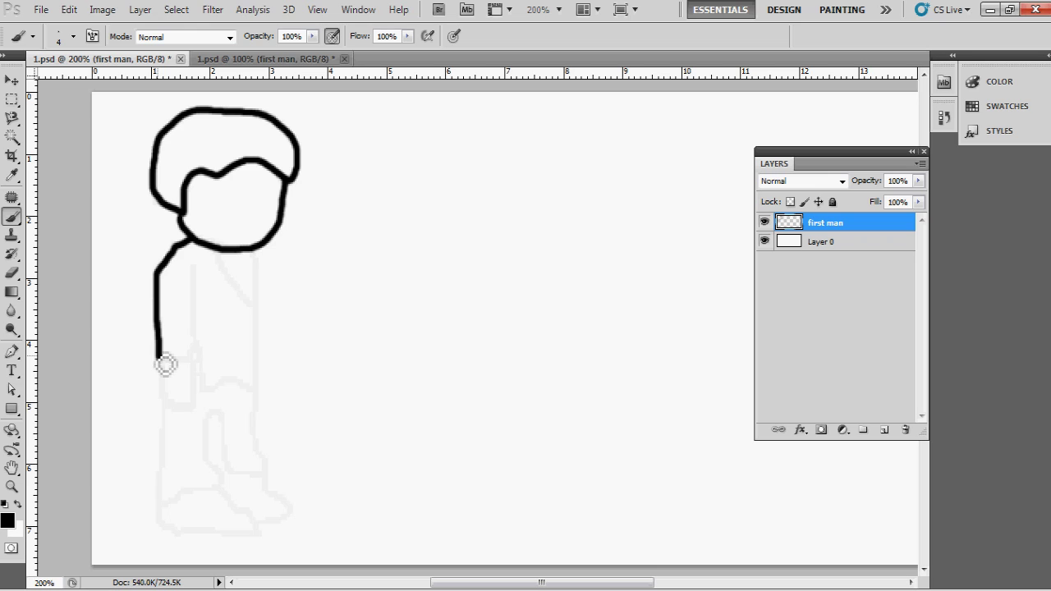
Step: Trace the arm, redoing one bad stroke, then the chest, inner leg, hand and foot
mouse_move(166, 365)
mouse_down()
mouse_move(201, 347)
mouse_move(200, 286)
mouse_up()
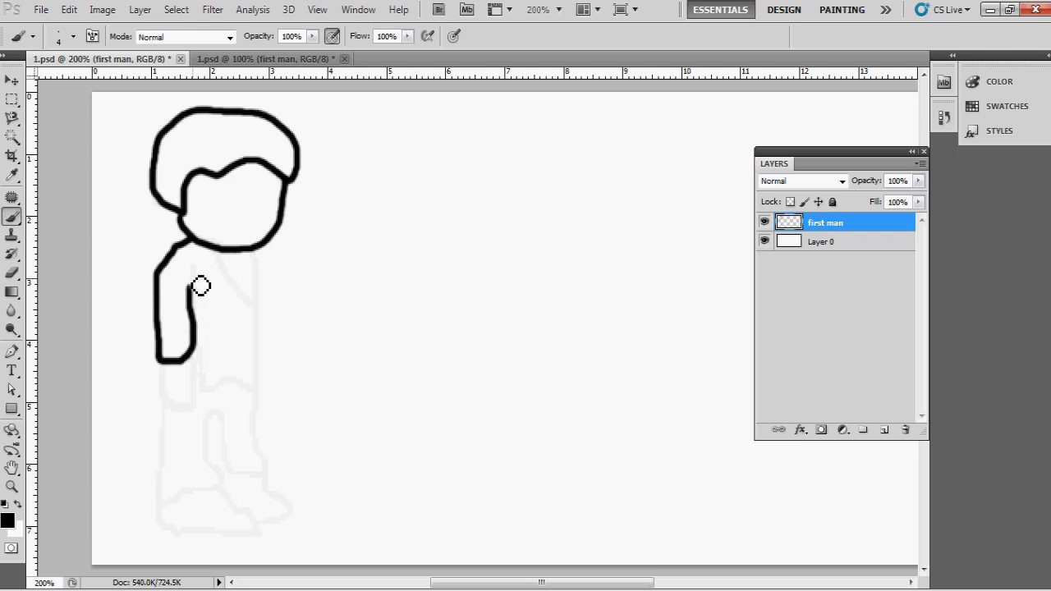
key(ctrl+z)
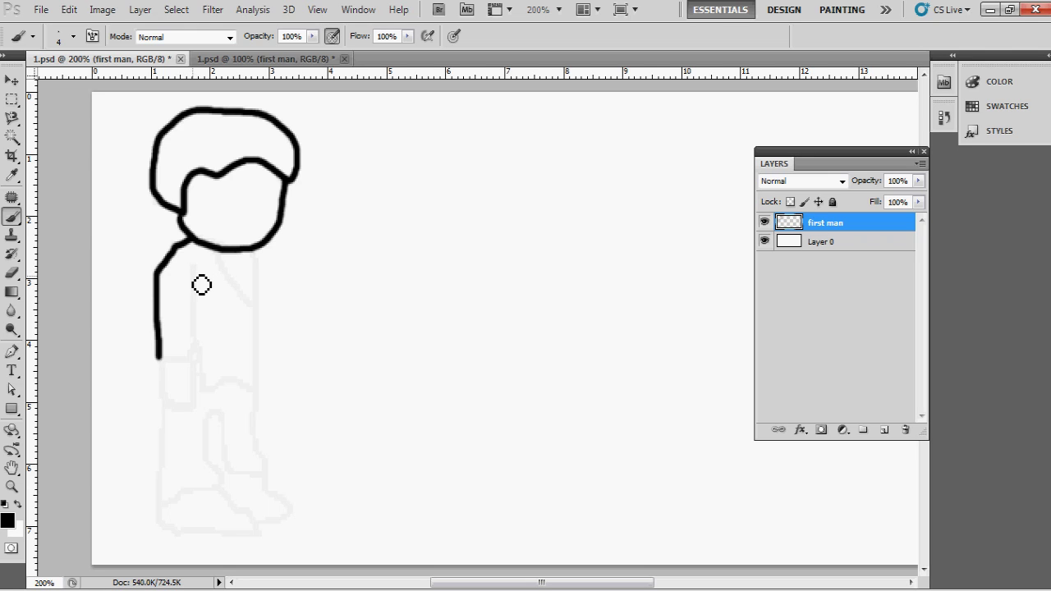
mouse_move(169, 367)
mouse_down()
mouse_move(202, 354)
mouse_move(200, 273)
mouse_move(226, 269)
mouse_move(254, 306)
mouse_up()
mouse_move(257, 252)
mouse_down()
mouse_move(260, 399)
mouse_move(211, 398)
mouse_move(190, 319)
mouse_move(188, 364)
mouse_move(168, 366)
mouse_move(161, 485)
mouse_move(173, 512)
mouse_move(226, 488)
mouse_move(220, 415)
mouse_up()
mouse_move(219, 462)
mouse_down()
mouse_move(274, 483)
mouse_move(254, 390)
mouse_up()
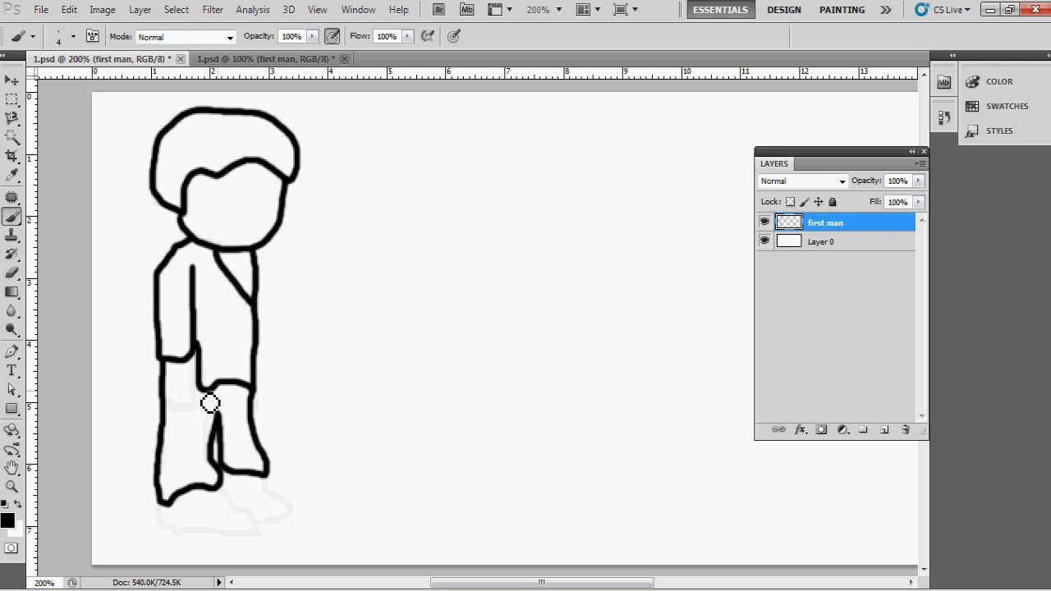
mouse_move(176, 416)
mouse_down()
mouse_move(199, 413)
mouse_move(199, 359)
mouse_up()
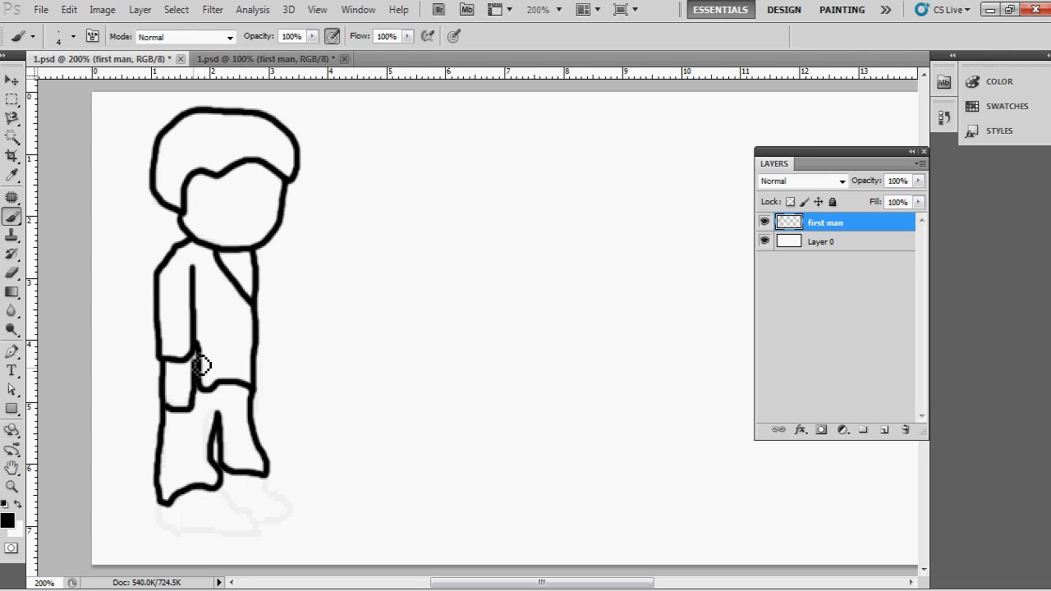
mouse_move(163, 502)
mouse_down()
mouse_move(187, 540)
mouse_move(262, 542)
mouse_move(256, 518)
mouse_move(224, 493)
mouse_move(271, 506)
mouse_move(272, 484)
mouse_move(295, 521)
mouse_move(258, 521)
mouse_up()
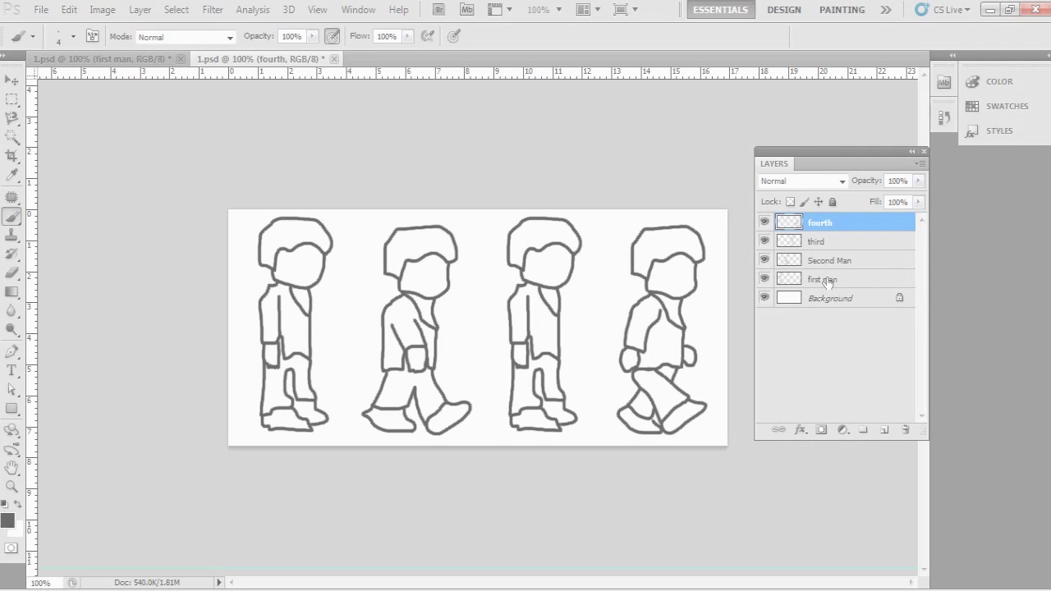
click(812, 279)
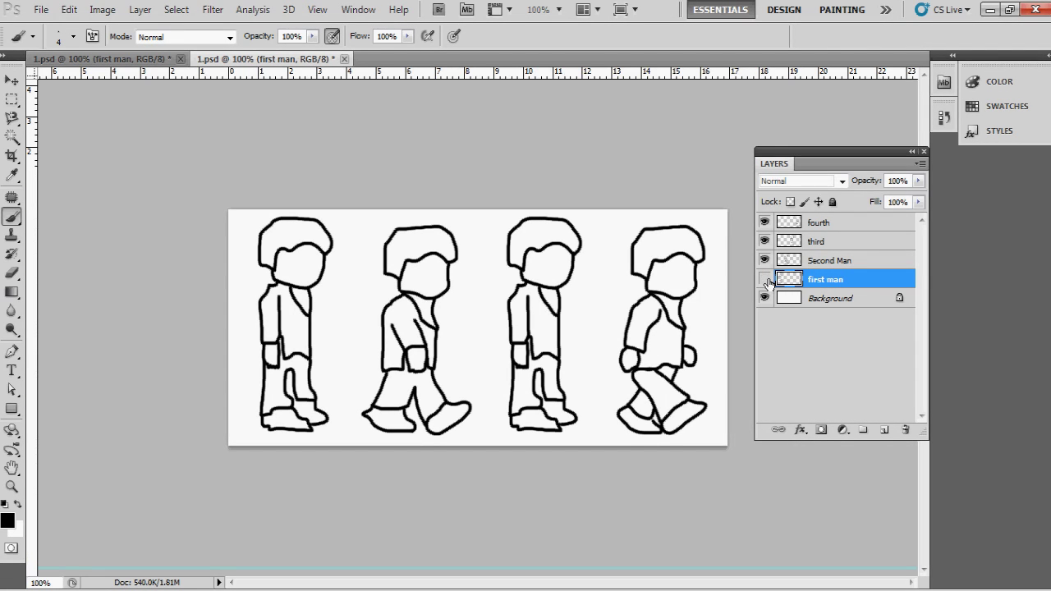
click(764, 279)
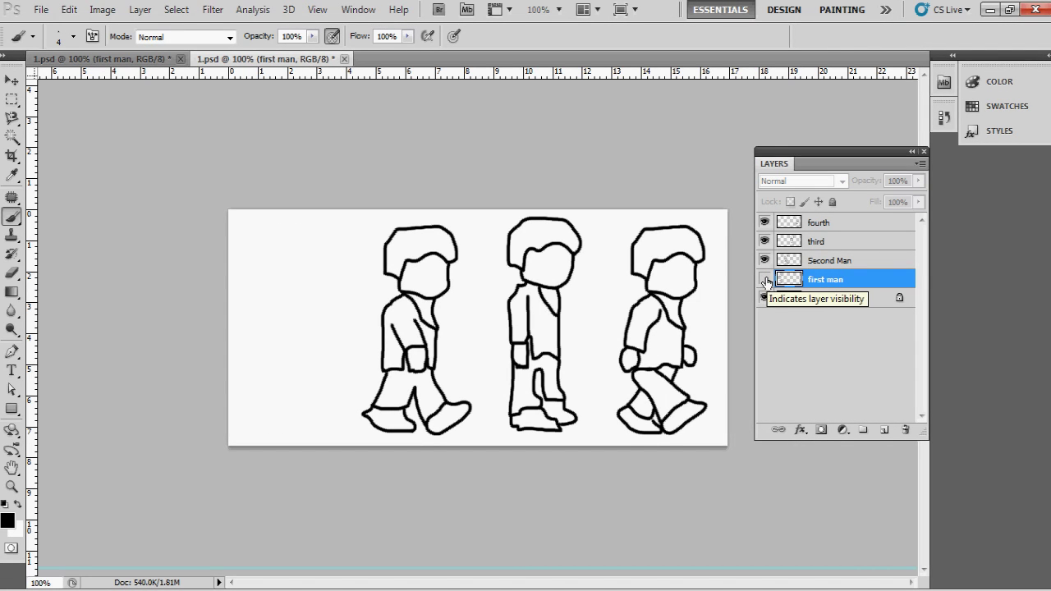
click(764, 279)
click(813, 260)
click(763, 261)
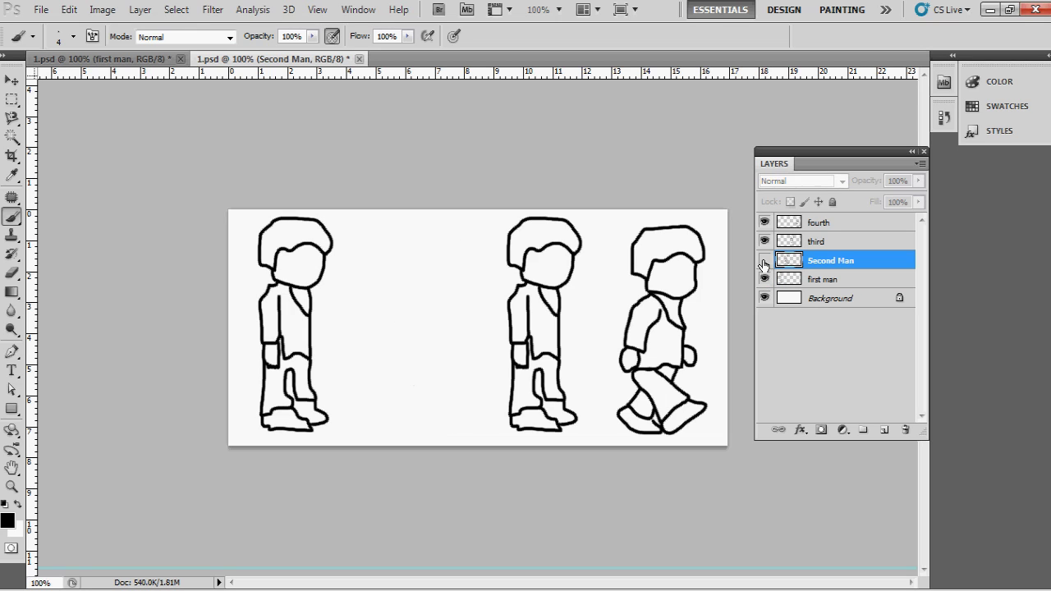
click(765, 261)
click(764, 261)
click(764, 261)
click(764, 261)
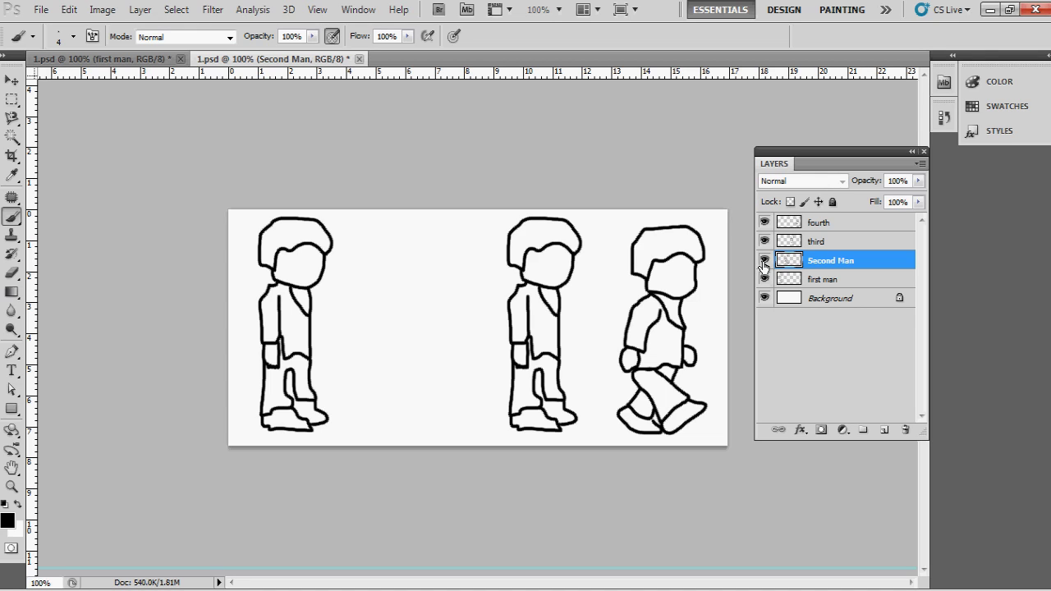
click(812, 243)
click(765, 241)
click(766, 241)
click(794, 226)
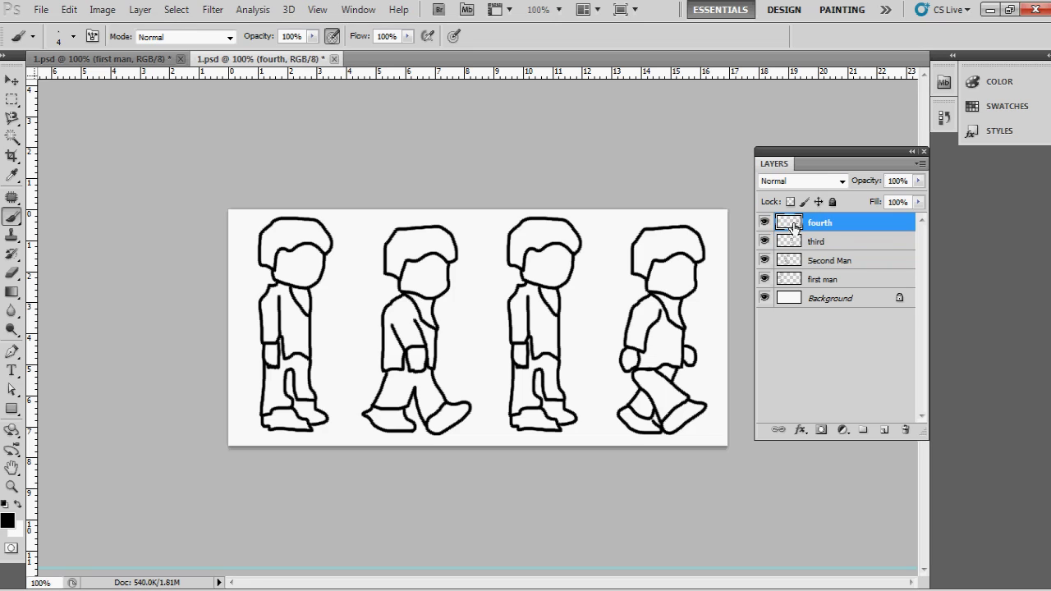
click(765, 225)
click(765, 223)
click(764, 241)
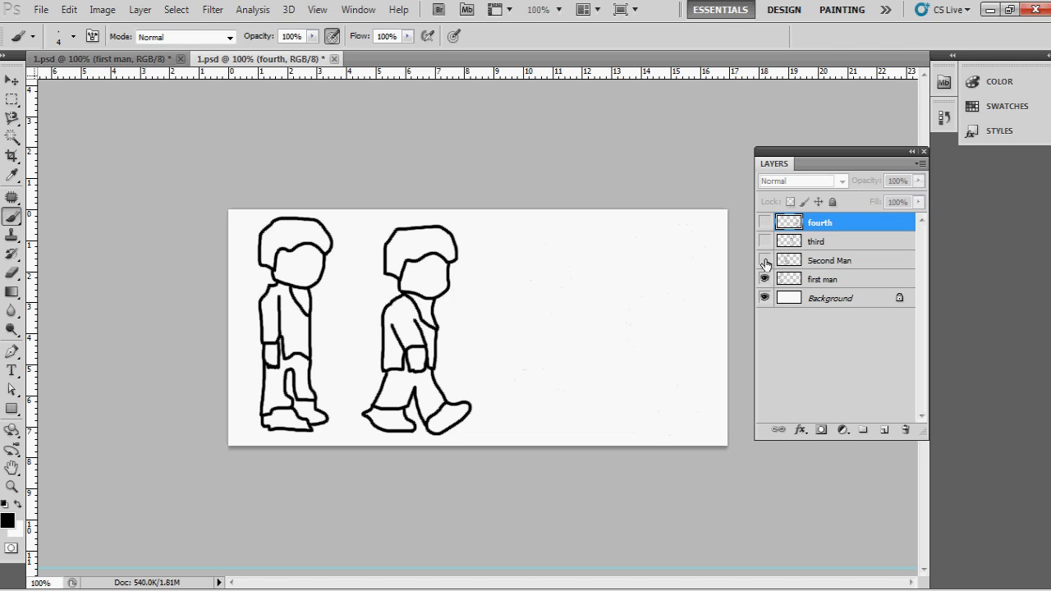
click(765, 260)
click(765, 279)
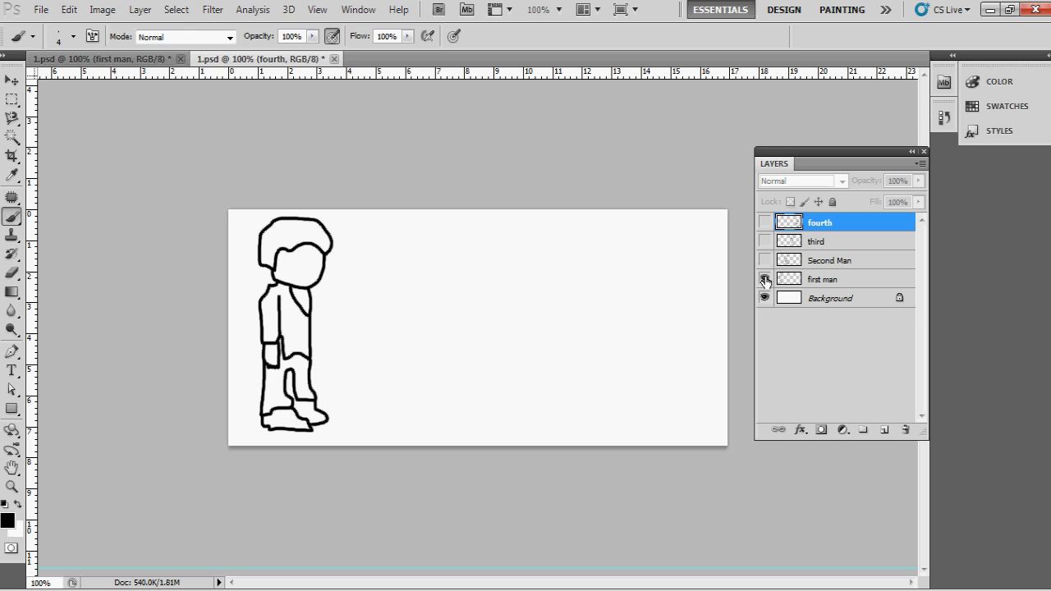
click(764, 260)
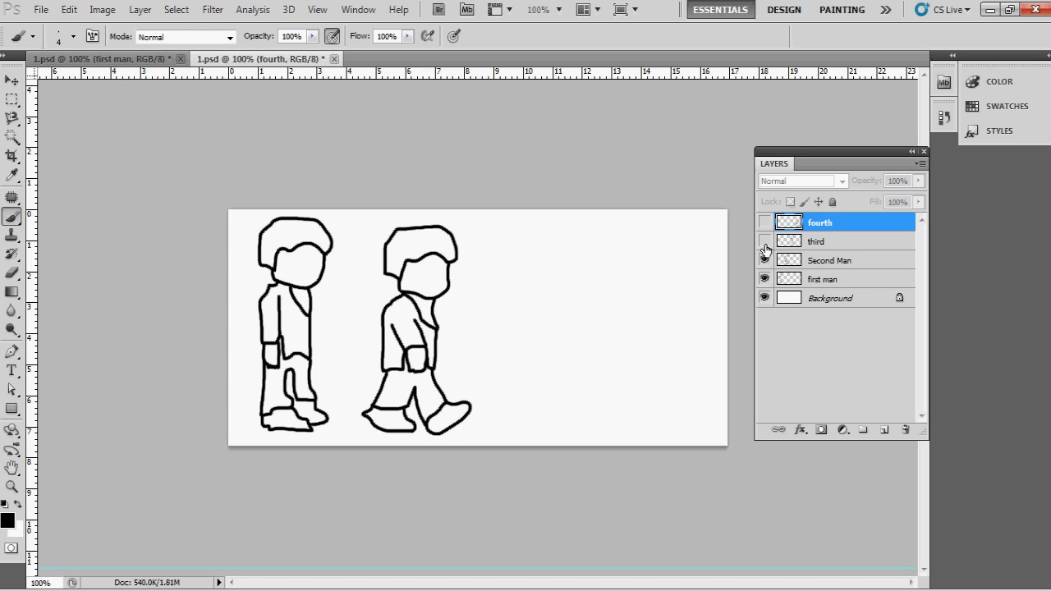
click(764, 241)
Step: Show the fourth layer and nudge the Second Man and third figures left onto first man
click(765, 223)
key(v)
click(788, 260)
key(Left)
key(Left)
key(Left)
key(Left)
key(Left)
key(Left)
key(Left)
key(Left)
key(Left)
key(Left)
key(Left)
key(Left)
key(Left)
key(Left)
key(Left)
key(Left)
key(Left)
key(Left)
key(Left)
key(Left)
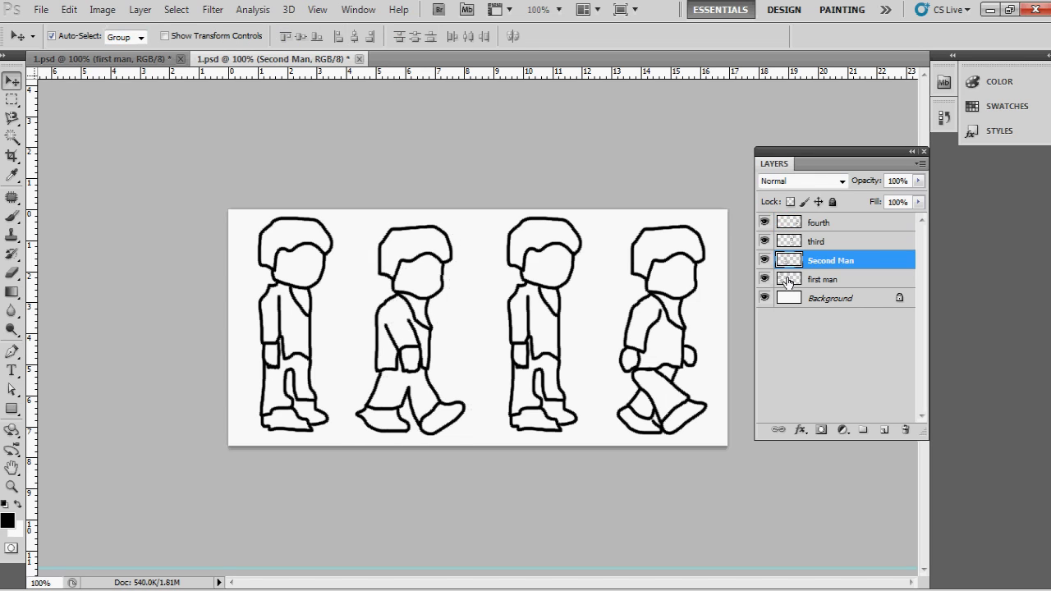
key(Left)
key(Left)
key(Left)
key(Left)
key(Left)
key(Left)
key(Left)
key(Left)
key(Left)
key(Left)
key(Left)
key(Left)
key(Left)
key(Left)
key(Left)
key(Left)
key(Left)
key(Left)
key(Left)
key(Left)
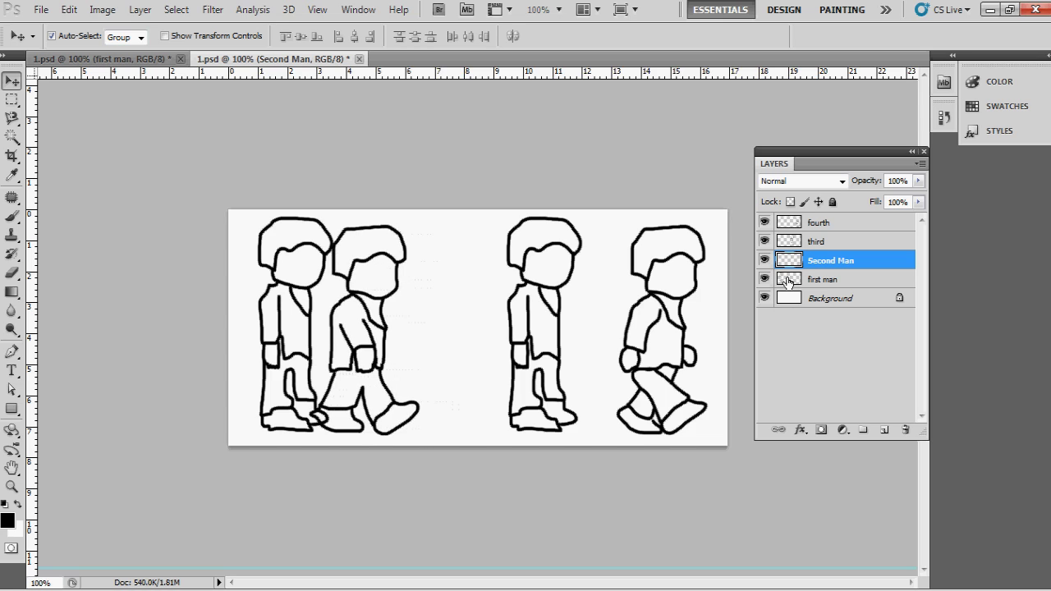
key(Left)
key(Left)
key(Left)
key(Left)
key(Left)
key(Left)
key(Left)
key(Left)
key(Left)
key(Left)
key(Left)
key(Left)
key(Left)
key(Left)
key(Left)
key(Left)
key(Left)
key(Left)
key(Left)
key(Left)
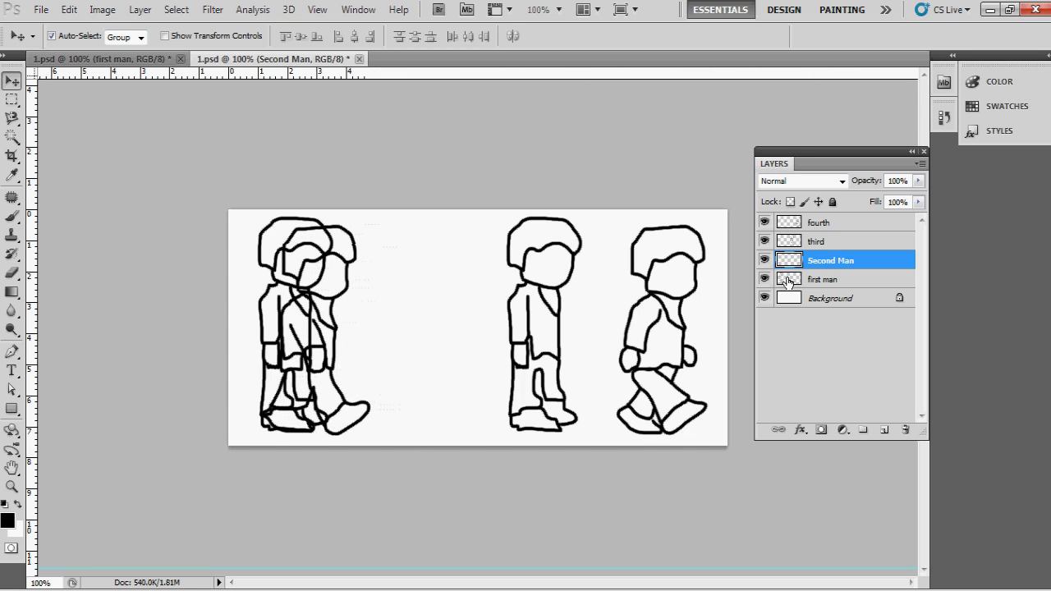
key(Left)
key(Left)
key(Left)
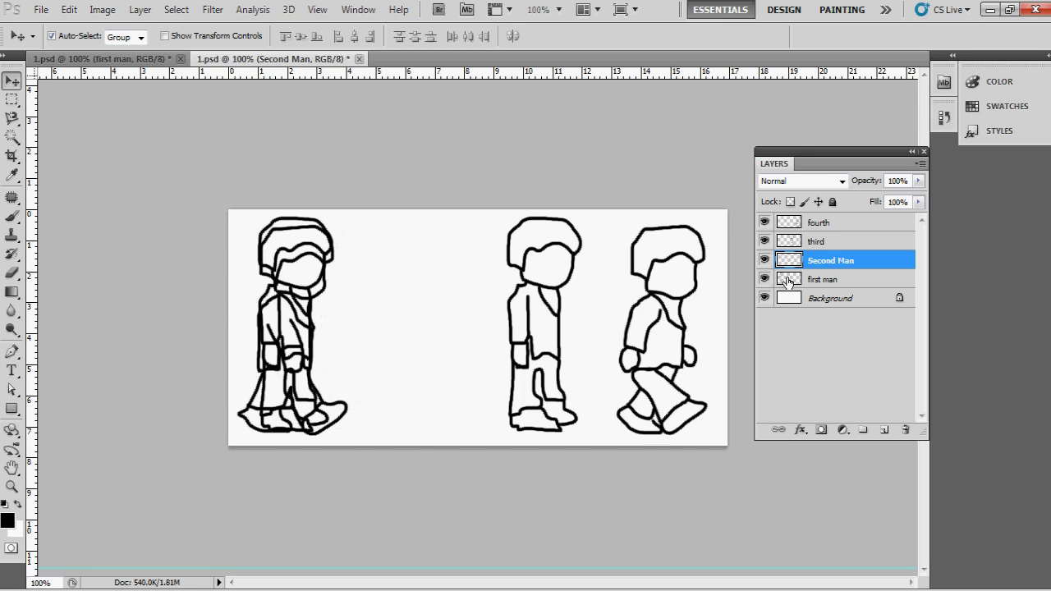
click(836, 247)
key(Left)
key(Left)
key(Left)
key(Left)
key(Left)
key(Left)
key(Left)
key(Left)
key(Left)
key(Left)
key(Left)
key(Left)
key(Left)
key(Left)
key(Left)
key(Left)
key(Left)
key(Left)
key(Left)
key(Left)
key(Left)
key(Left)
key(Left)
key(Left)
key(Left)
key(Left)
key(Left)
key(Left)
key(Left)
key(Left)
key(Left)
key(Left)
key(Left)
key(Left)
key(Left)
key(Left)
key(Left)
key(Left)
key(Left)
key(Left)
key(Left)
key(Left)
key(Left)
key(Left)
key(Left)
key(Left)
key(Left)
key(Left)
key(Left)
key(Left)
key(Left)
key(Left)
key(Left)
key(Left)
key(Left)
key(Left)
key(Left)
key(Left)
key(Left)
key(Left)
key(Left)
key(Left)
key(Left)
key(Left)
key(Left)
key(Left)
key(Left)
key(Left)
key(Left)
key(Left)
key(Left)
key(Left)
key(Left)
key(Left)
key(Left)
key(Left)
key(Left)
key(Left)
key(Left)
key(Left)
key(Left)
key(Left)
key(Left)
key(Left)
key(Left)
key(Left)
key(Left)
key(Left)
key(Left)
key(Left)
key(Left)
key(Left)
key(Left)
key(Left)
key(Left)
key(Left)
key(Left)
key(Left)
key(Left)
key(Left)
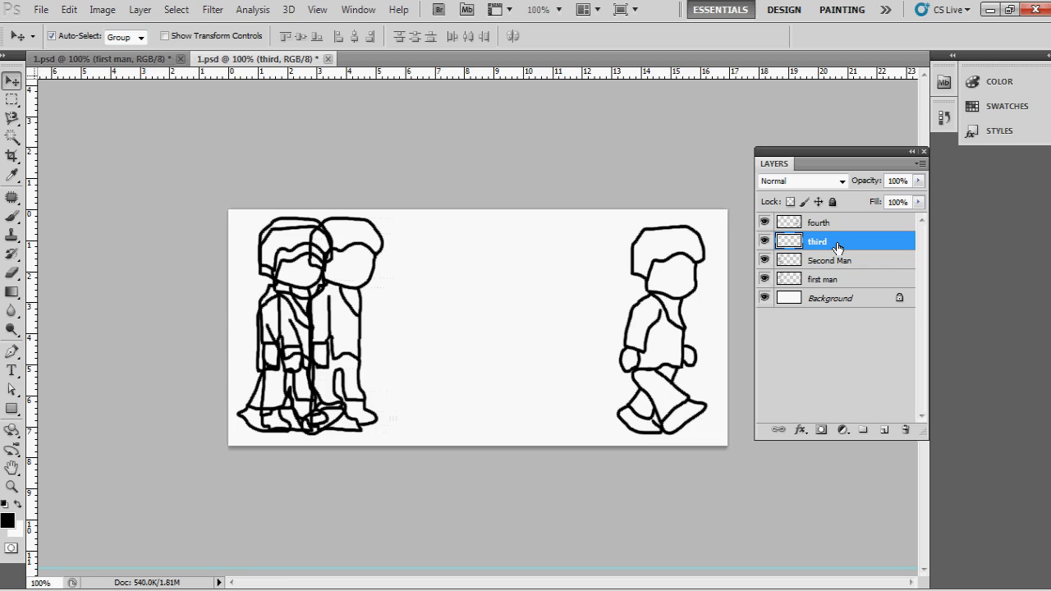
key(Left)
key(Left)
key(Left)
key(Left)
key(Left)
key(Left)
key(Left)
key(Left)
key(Left)
key(Left)
key(Left)
key(Left)
key(Left)
key(Left)
key(Left)
key(Left)
key(Left)
key(Left)
key(Left)
key(Left)
key(Left)
key(Left)
key(Left)
key(Left)
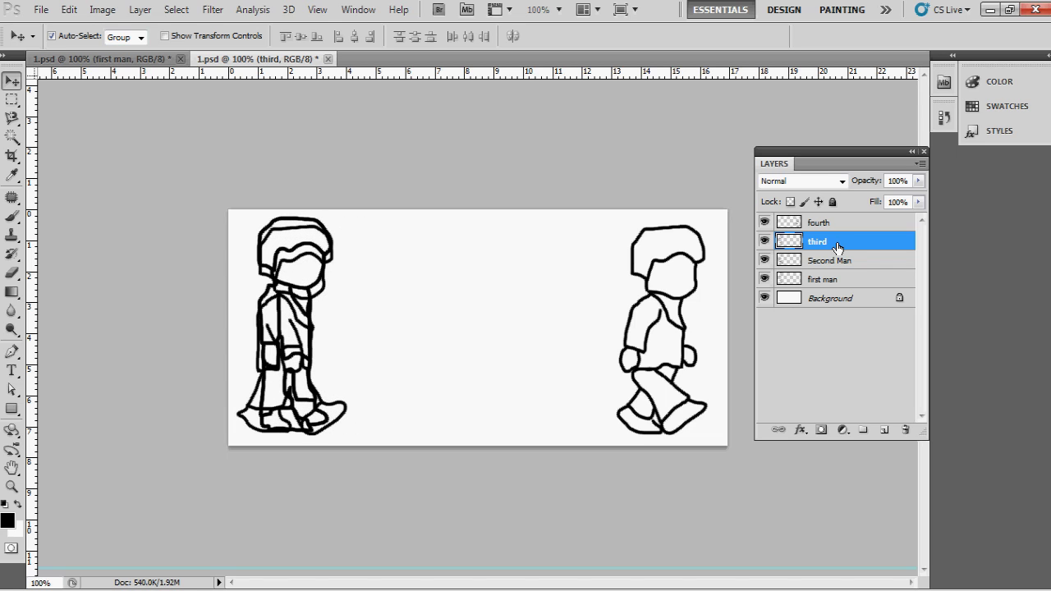
Step: Nudge the fourth figure left until it lines up over first man
click(830, 227)
key(Left)
key(Left)
key(Left)
key(Left)
key(Left)
key(Left)
key(Left)
key(Left)
key(Left)
key(Left)
key(Left)
key(Left)
key(Left)
key(Left)
key(Left)
key(Left)
key(Left)
key(Left)
key(Left)
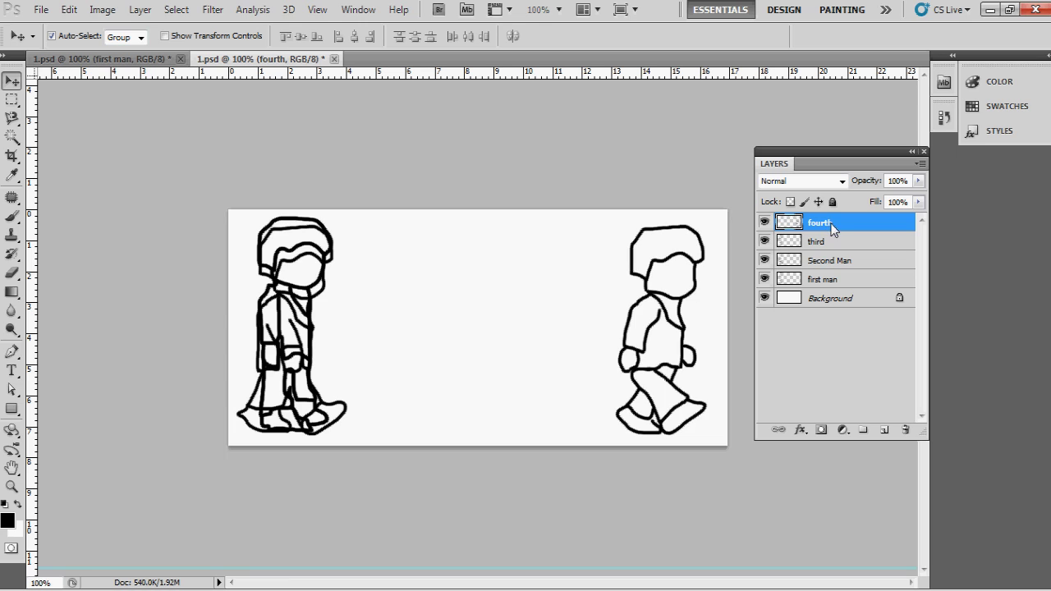
key(Left)
key(Left)
key(Left)
key(Left)
key(Left)
key(Left)
key(Left)
key(Left)
key(Left)
key(Left)
key(Left)
key(Left)
key(Left)
key(Left)
key(Left)
key(Left)
key(Left)
key(Left)
key(Left)
key(Left)
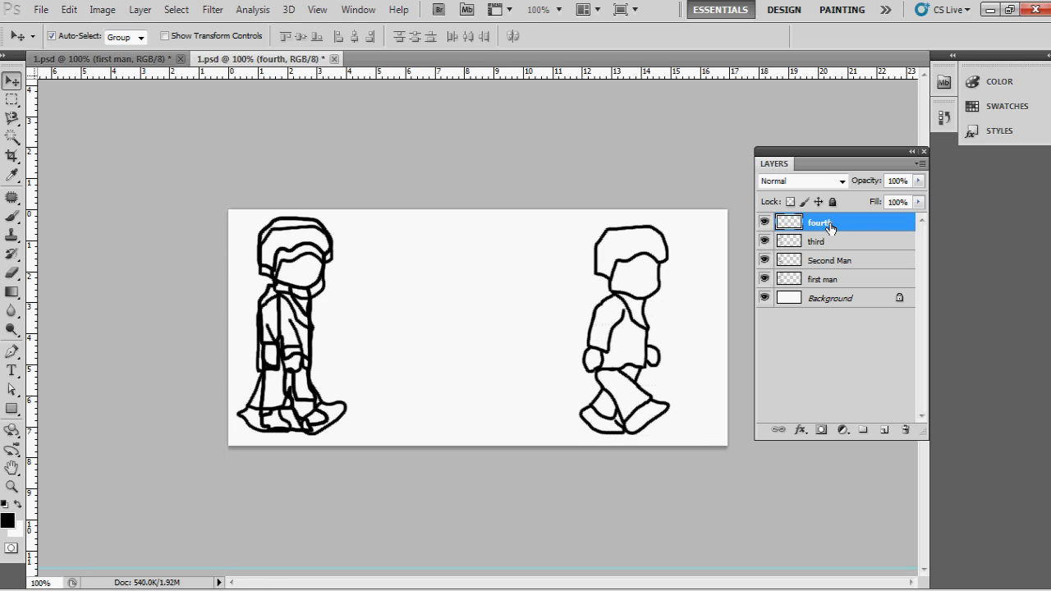
key(Left)
key(Left)
key(Left)
key(Left)
key(Left)
key(Left)
key(Left)
key(Left)
key(Left)
key(Left)
key(Left)
key(Left)
key(Left)
key(Left)
key(Left)
key(Left)
key(Left)
key(Left)
key(Left)
key(Left)
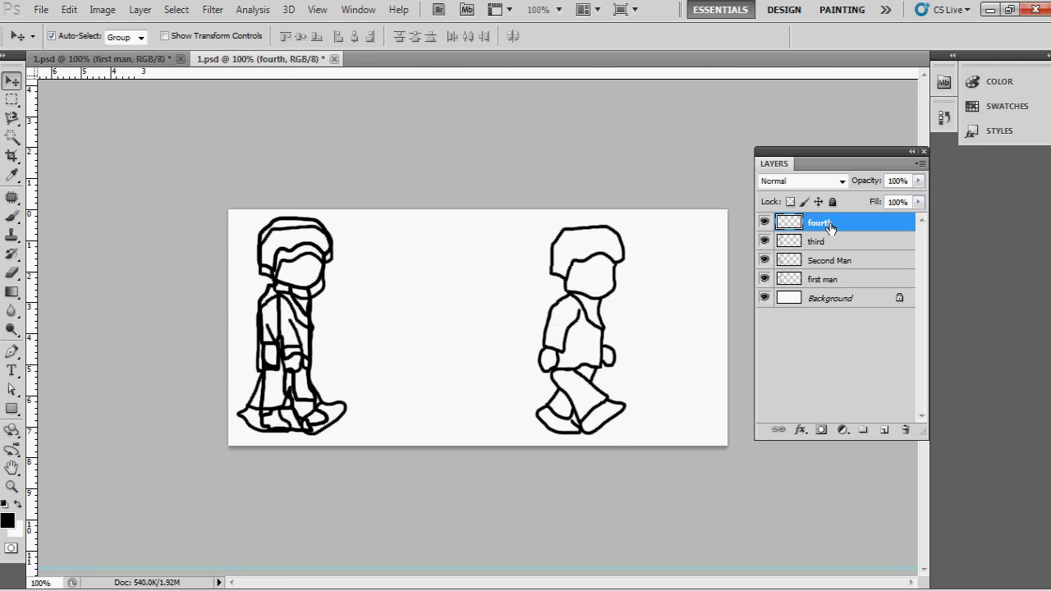
key(Left)
key(Left)
key(Left)
key(Left)
key(Left)
key(Left)
key(Left)
key(Left)
key(Left)
key(Left)
key(Left)
key(Left)
key(Left)
key(Left)
key(Left)
key(Left)
key(Left)
key(Left)
key(Left)
key(Left)
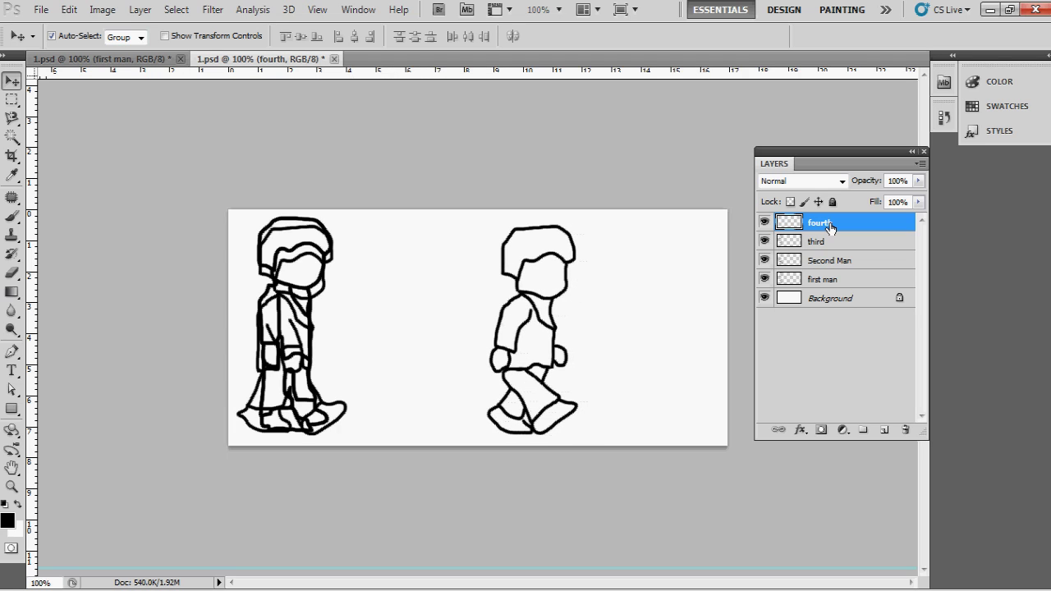
key(Left)
key(Left)
key(Left)
key(Left)
key(Left)
key(Left)
key(Left)
key(Left)
key(Left)
key(Left)
key(Left)
key(Left)
key(Left)
key(Left)
key(Left)
key(Left)
key(Left)
key(Left)
key(Left)
key(Left)
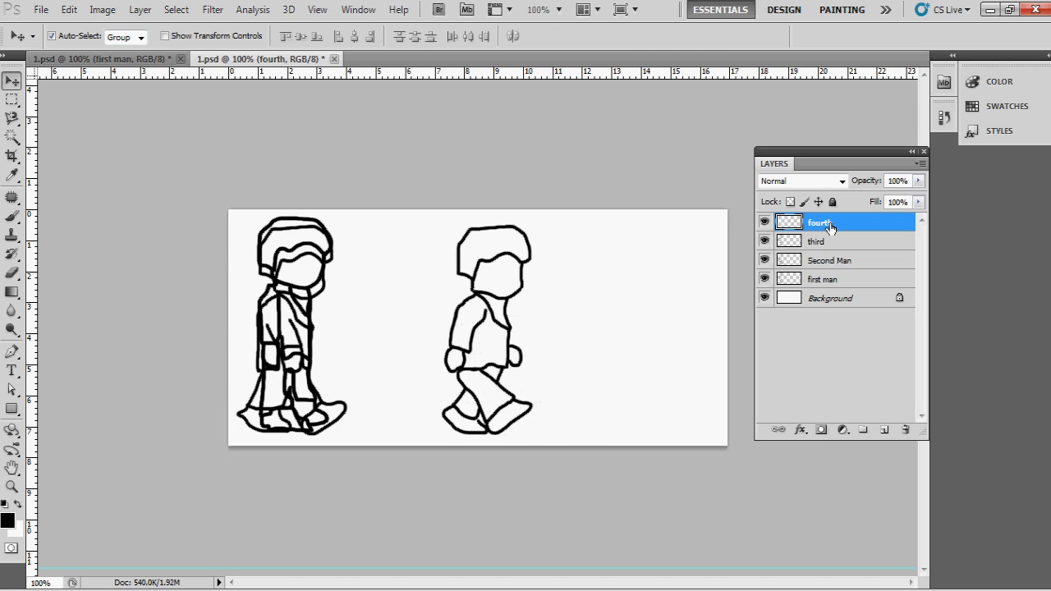
key(Left)
key(Left)
key(Left)
key(Left)
key(Left)
key(Left)
key(Left)
key(Left)
key(Left)
key(Left)
key(Left)
key(Left)
key(Left)
key(Left)
key(Left)
key(Left)
key(Left)
key(Left)
key(Left)
key(Left)
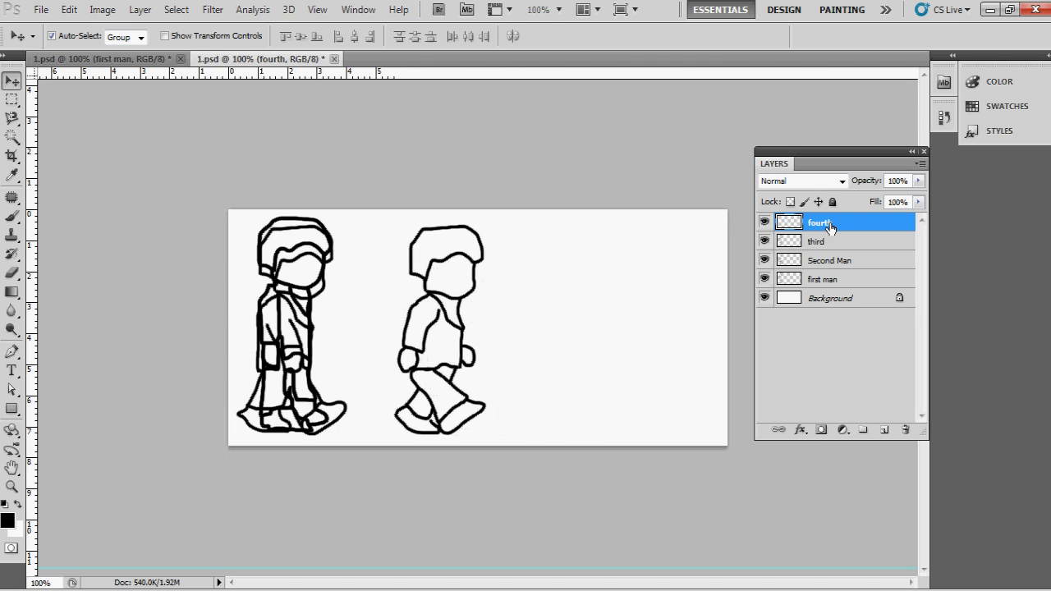
key(Left)
key(Left)
key(Left)
key(Left)
key(Left)
key(Left)
key(Left)
key(Left)
key(Left)
key(Left)
key(Left)
key(Left)
key(Left)
key(Left)
key(Left)
key(Left)
key(Left)
key(Left)
key(Left)
key(Left)
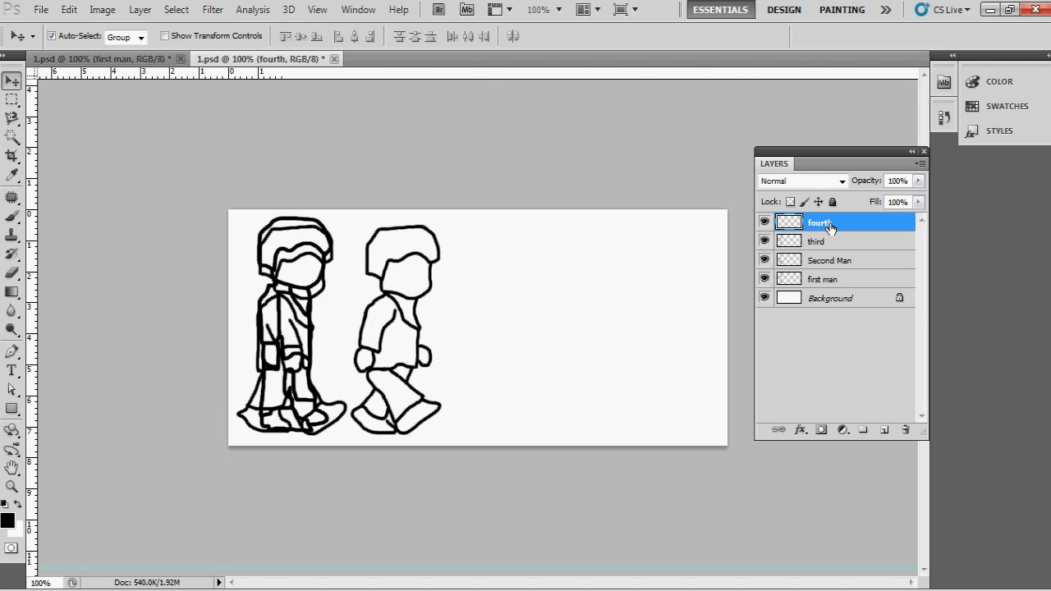
key(Left)
key(Left)
key(Left)
key(Left)
key(Left)
key(Left)
key(Left)
key(Left)
key(Left)
key(Left)
key(Left)
key(Left)
key(Left)
key(Left)
key(Left)
key(Left)
key(Left)
key(Left)
key(Left)
key(Left)
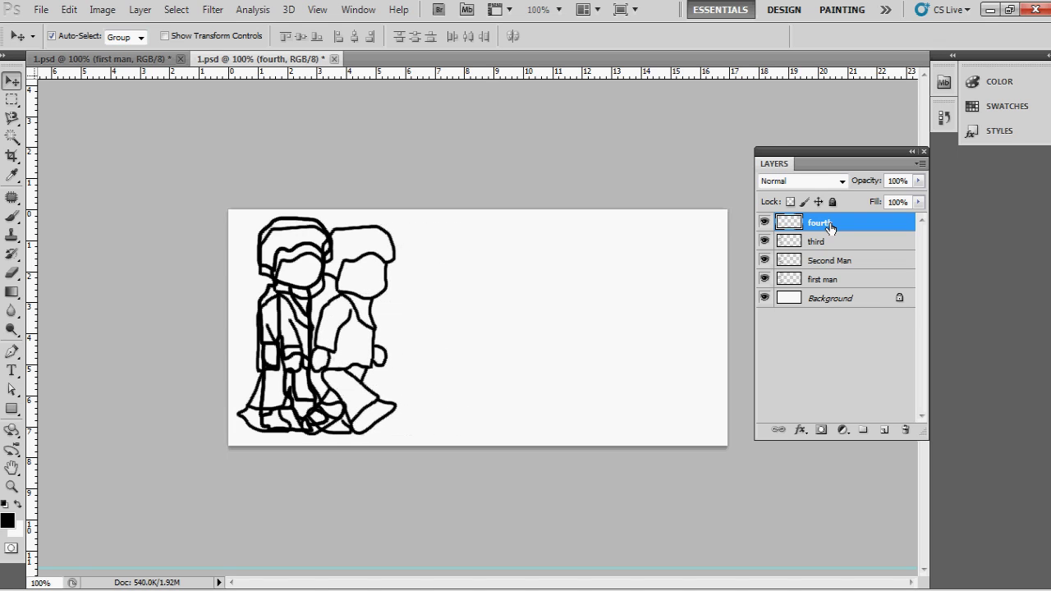
key(Left)
key(Left)
key(Left)
key(Left)
key(Left)
key(Left)
key(Left)
key(Left)
key(Left)
key(Left)
key(Left)
key(Left)
key(Left)
key(Left)
key(Left)
key(Left)
key(Left)
key(Left)
key(Left)
key(Left)
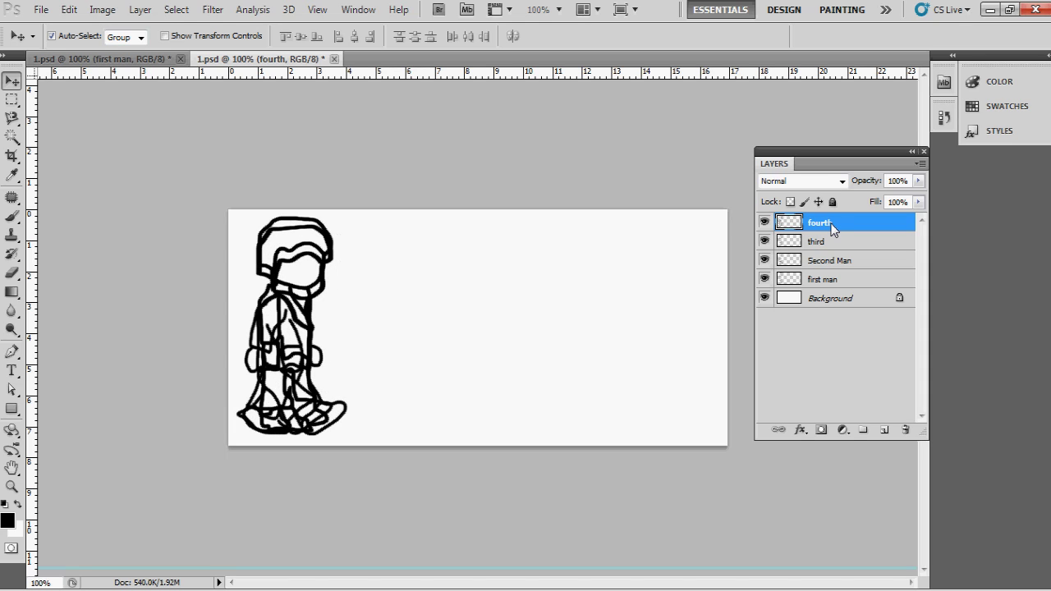
key(Left)
key(Left)
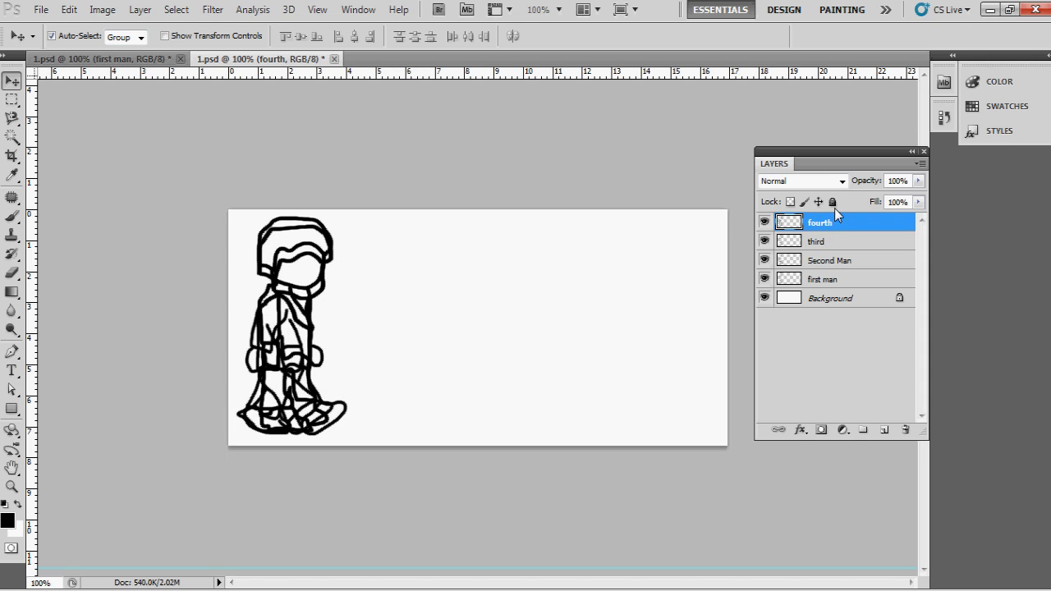
Step: Hide the fourth, third and Second Man layers
click(764, 224)
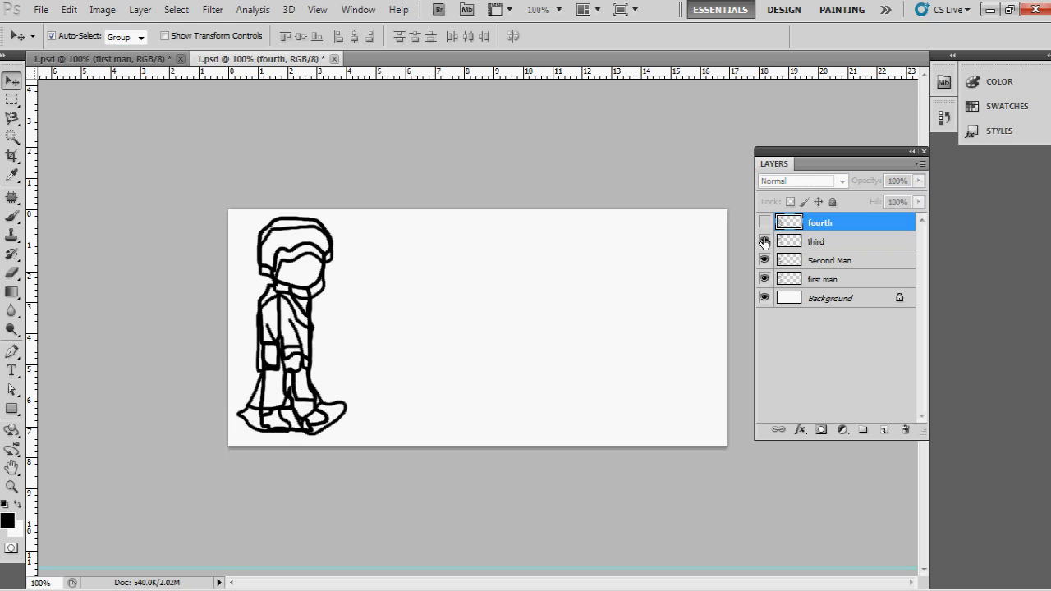
click(764, 242)
click(764, 260)
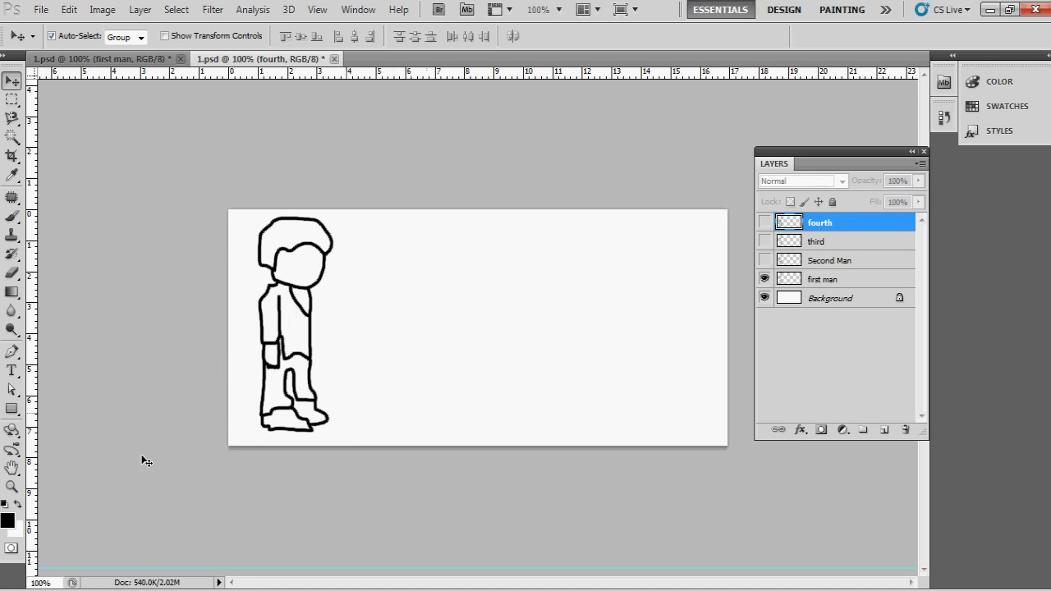
click(8, 521)
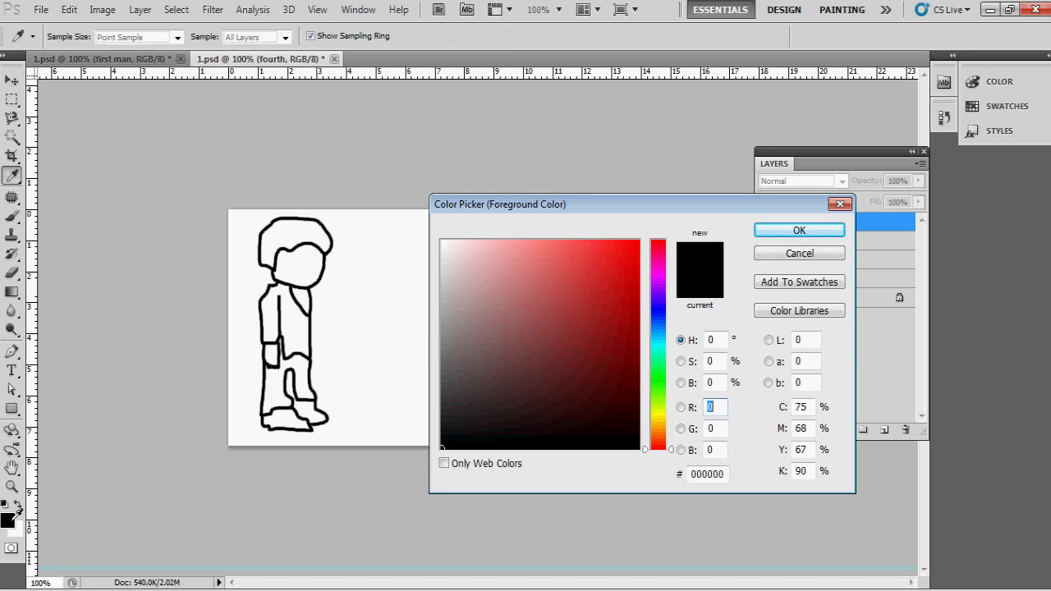
Step: Set the foreground colour to bright green 00ee22
click(657, 375)
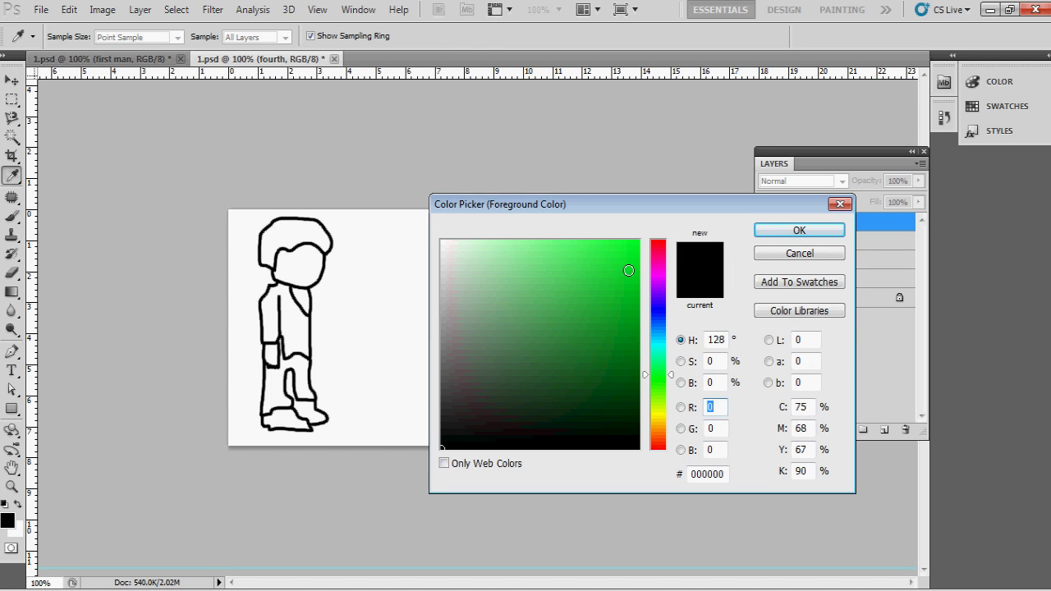
click(639, 255)
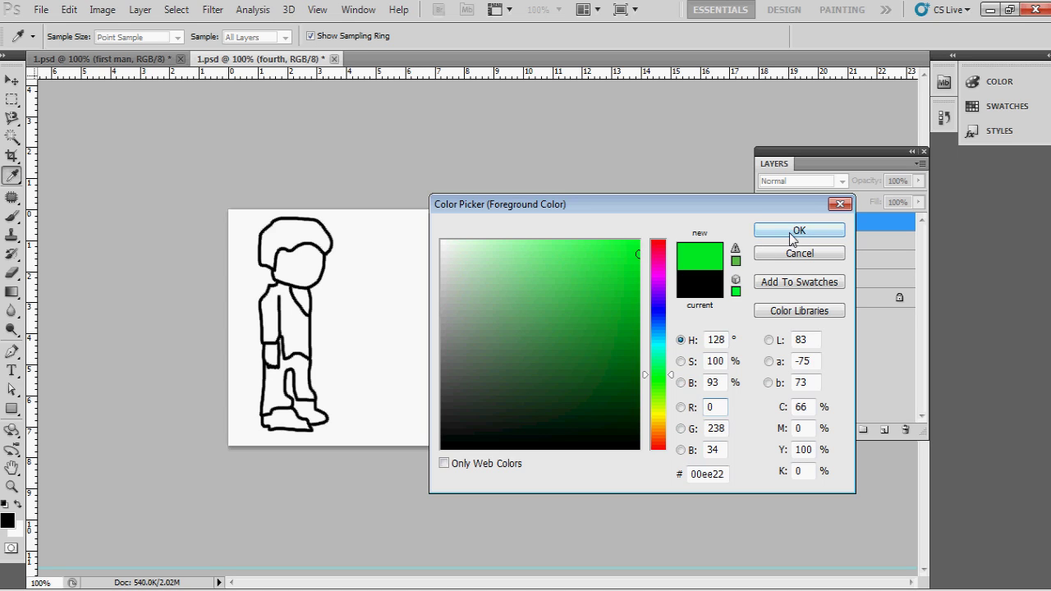
click(789, 233)
Step: Add a new Layer 1 above first man and select the Hard Round brush
click(823, 283)
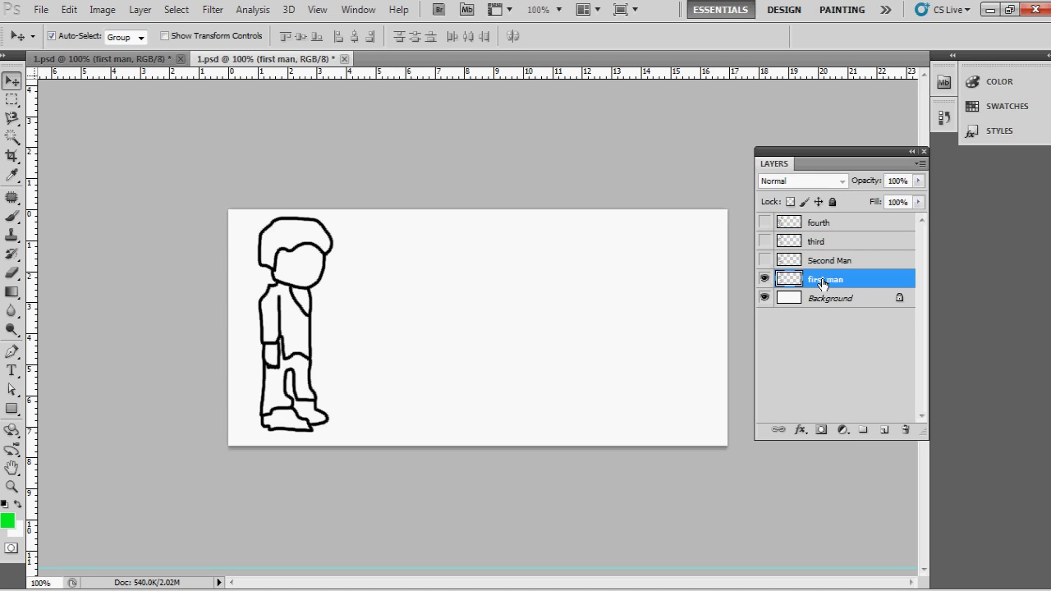
click(884, 431)
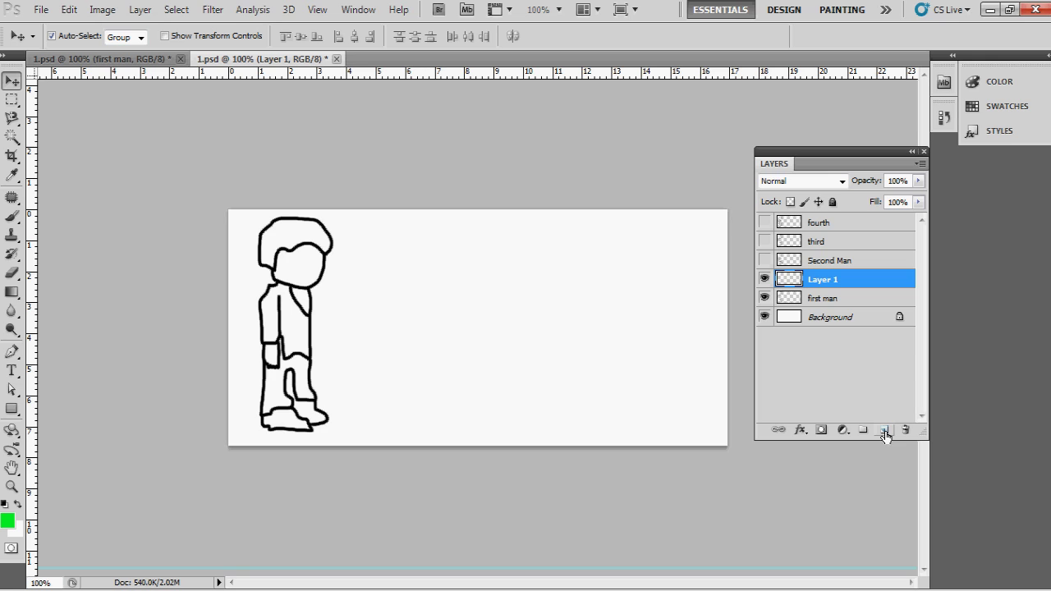
click(600, 395)
key(b)
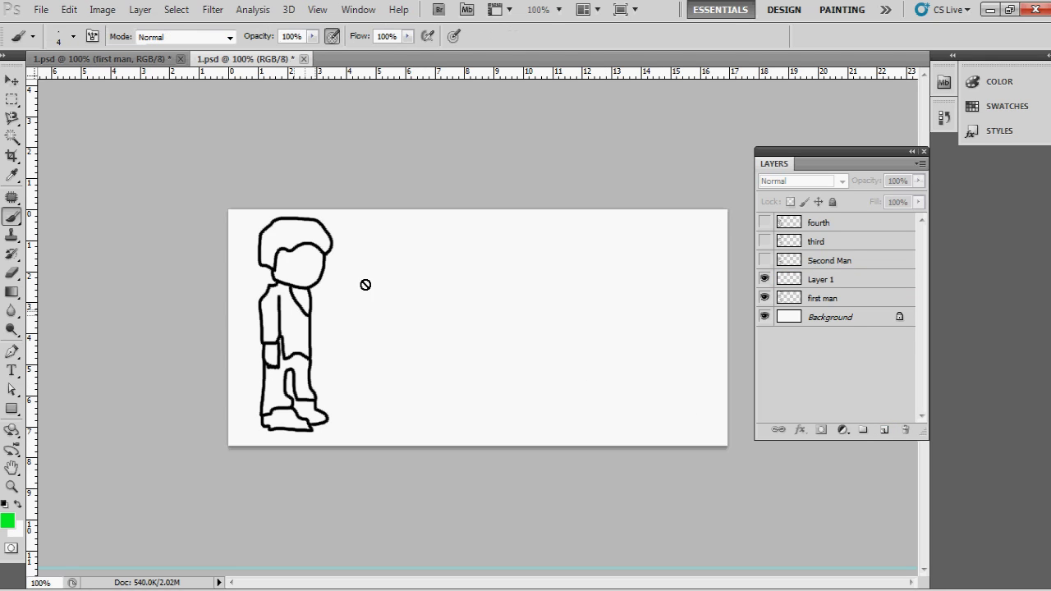
click(841, 280)
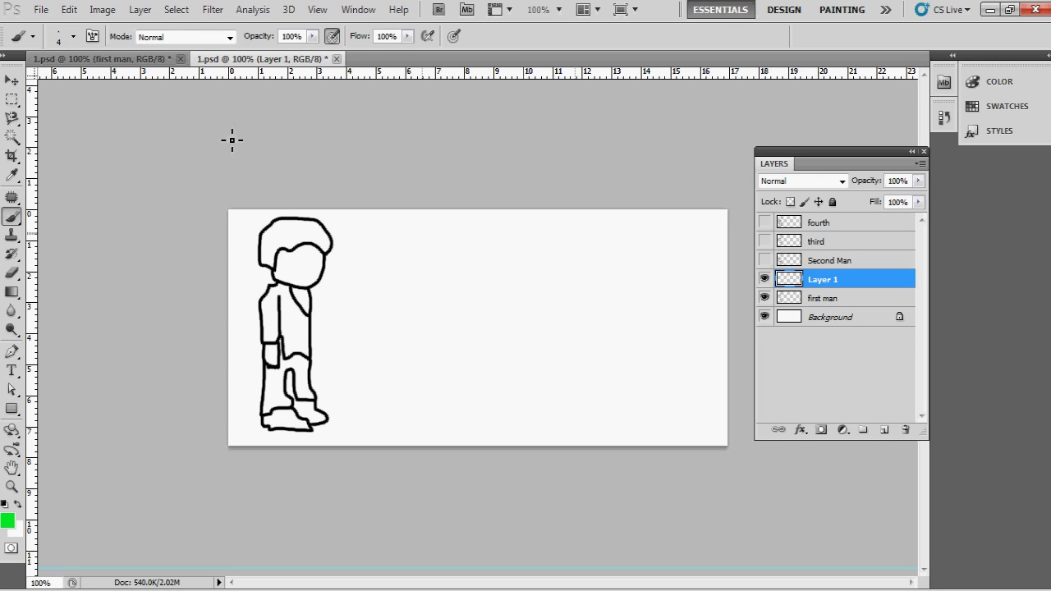
click(61, 41)
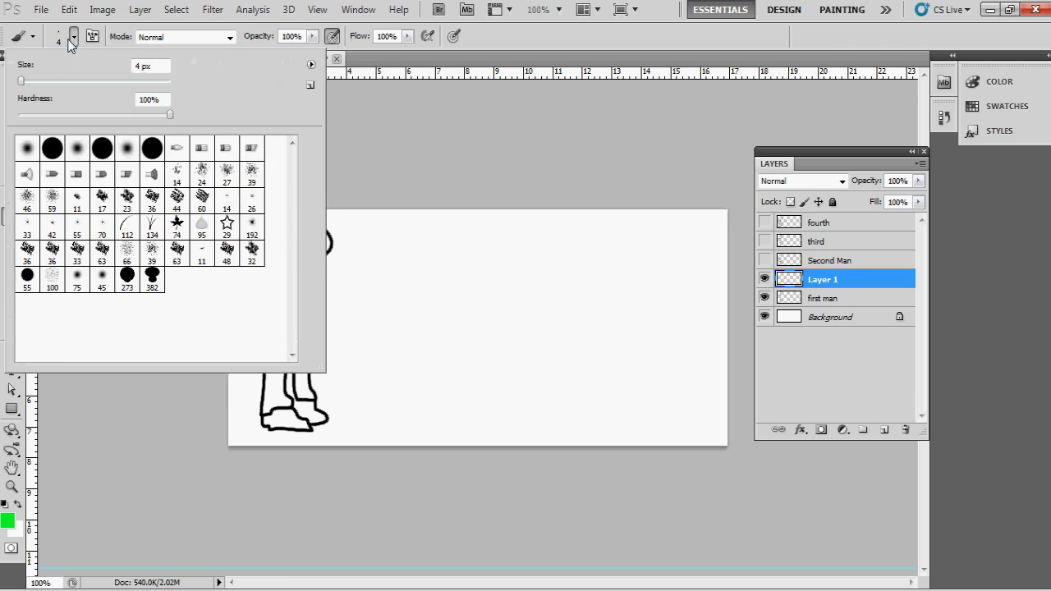
double_click(105, 153)
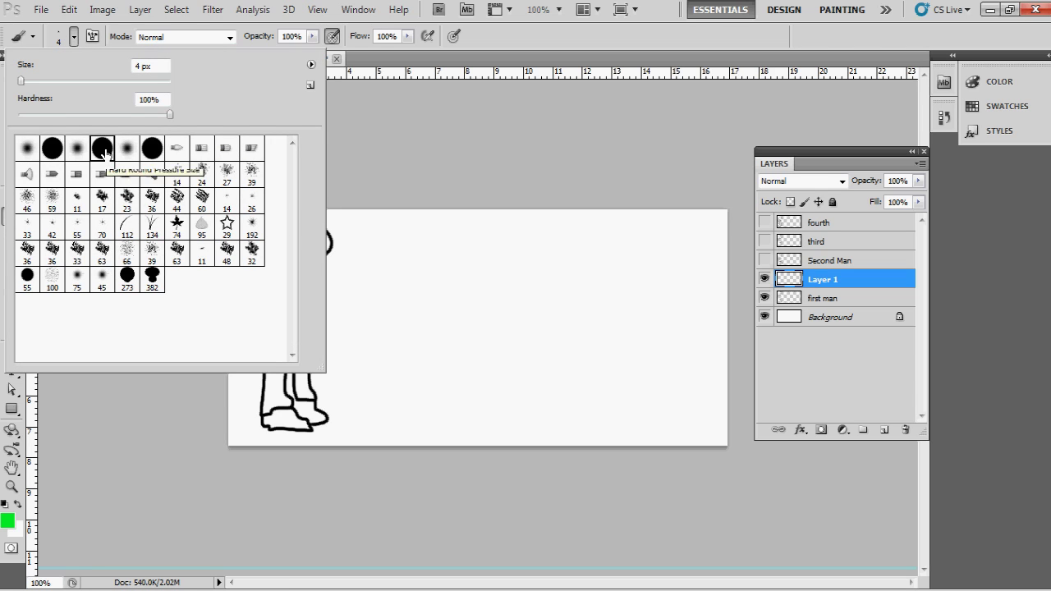
double_click(107, 154)
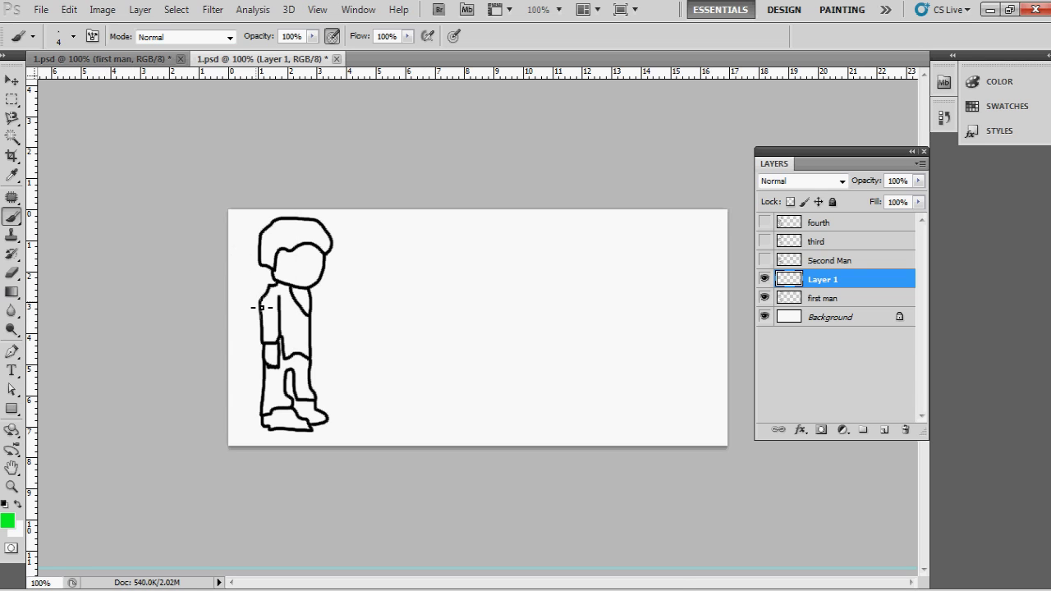
Step: Zoom to 200% and paint the neck, jacket collar and arm solid blue on Layer 1
key(ctrl+plus)
drag(546, 580, 471, 572)
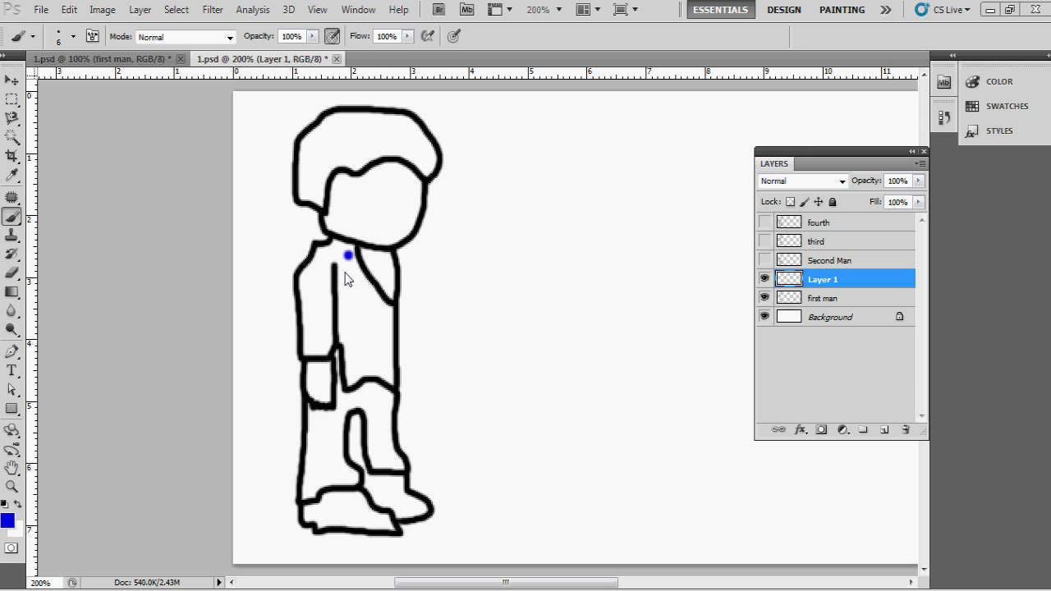
click(348, 257)
mouse_move(353, 256)
mouse_down()
mouse_move(335, 243)
mouse_move(316, 260)
mouse_move(307, 324)
mouse_move(317, 359)
mouse_move(335, 356)
mouse_move(328, 308)
mouse_move(348, 263)
mouse_move(331, 276)
mouse_move(321, 350)
mouse_up()
mouse_move(319, 304)
mouse_down()
mouse_move(334, 261)
mouse_move(357, 258)
mouse_move(394, 317)
mouse_move(397, 387)
mouse_move(354, 389)
mouse_move(348, 270)
mouse_move(351, 301)
mouse_move(358, 270)
mouse_move(361, 289)
mouse_move(362, 381)
mouse_move(391, 379)
mouse_move(384, 318)
mouse_move(367, 288)
mouse_move(367, 369)
mouse_move(383, 369)
mouse_move(375, 316)
mouse_move(378, 364)
mouse_move(364, 343)
mouse_move(363, 308)
mouse_up()
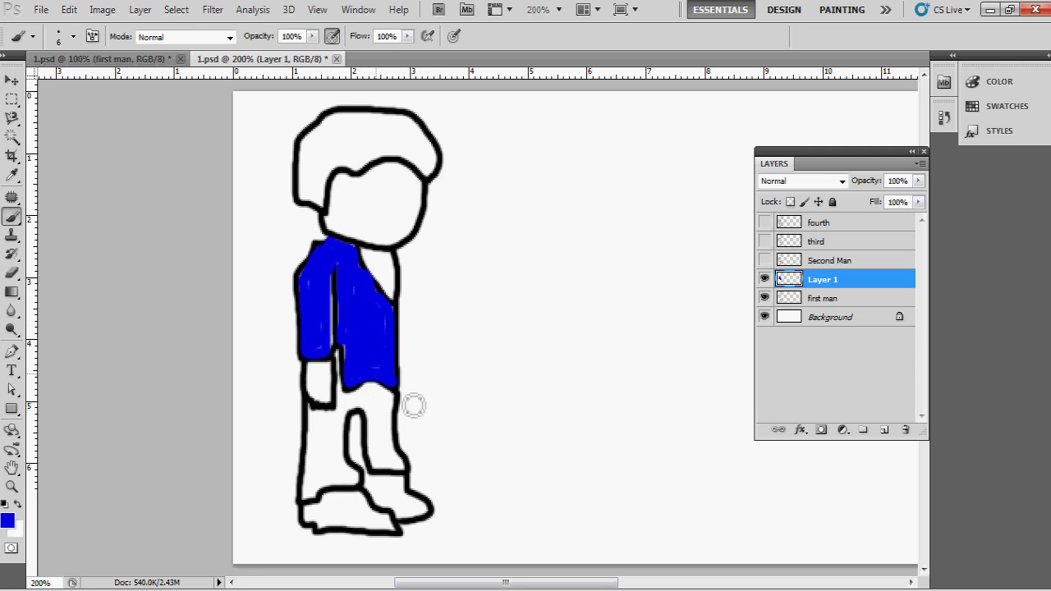
Step: Switch the foreground to a brighter green and paint both trouser legs and the inner leg gap
click(7, 519)
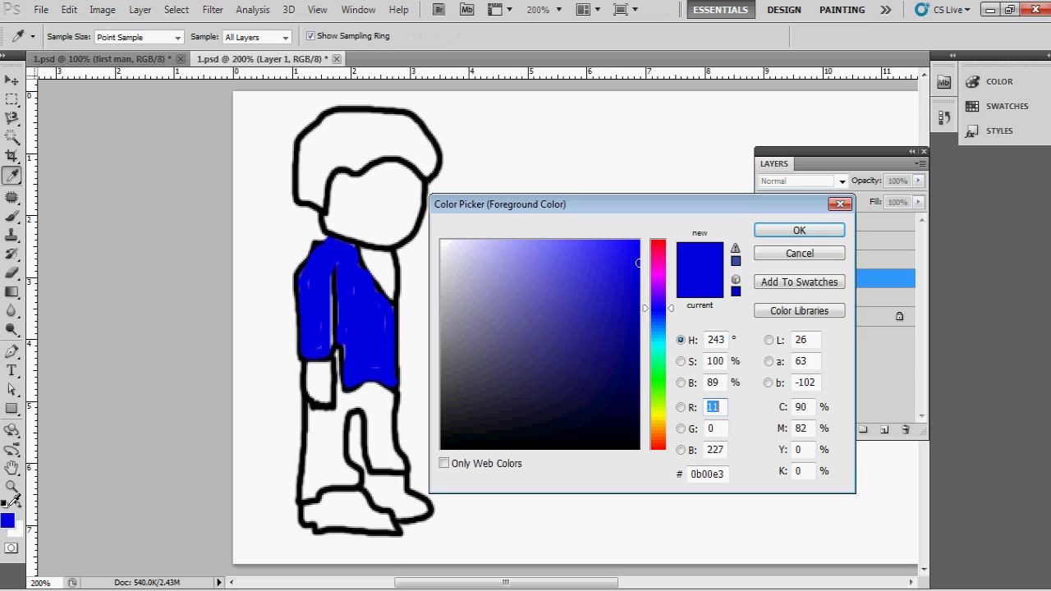
click(662, 380)
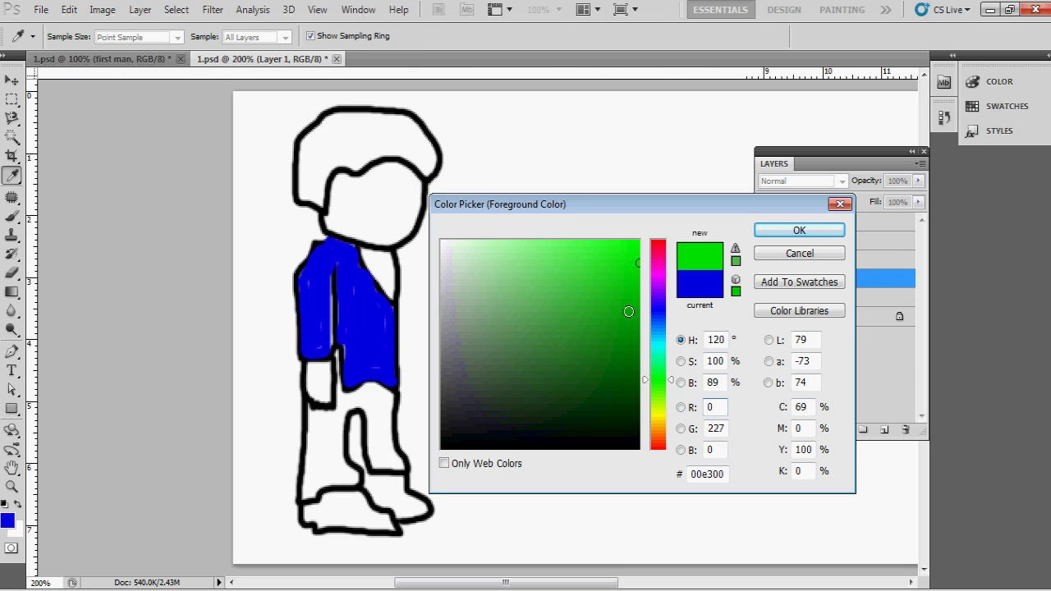
click(638, 261)
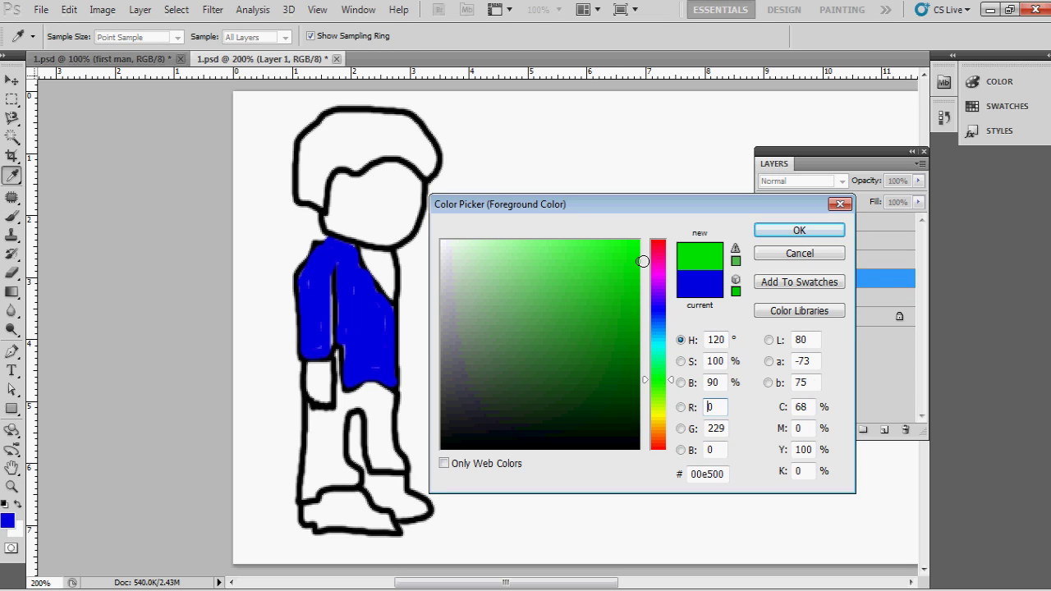
click(813, 232)
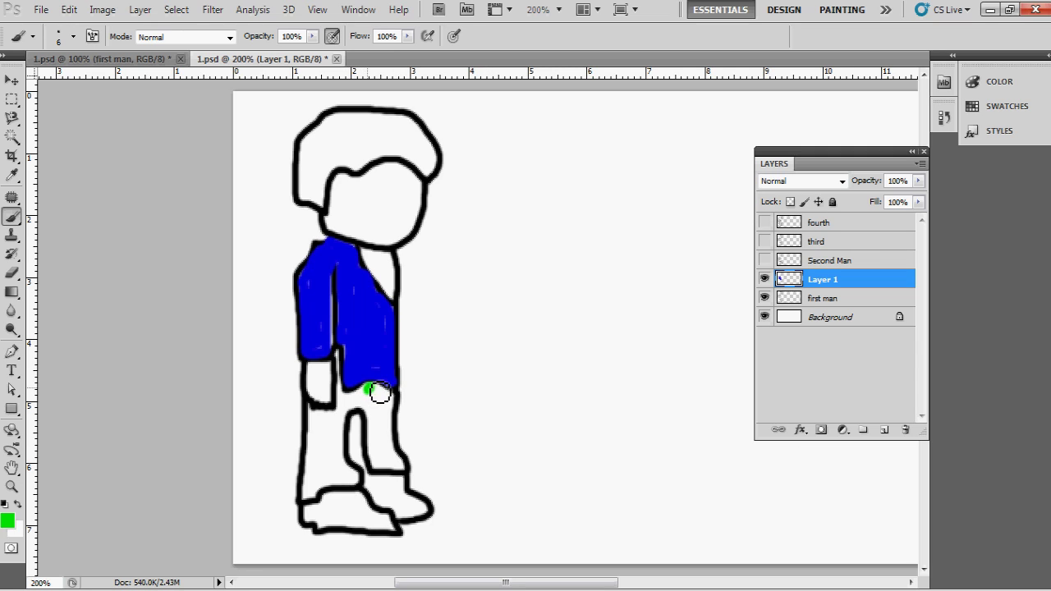
mouse_move(385, 398)
mouse_down()
mouse_move(392, 442)
mouse_move(407, 472)
mouse_move(380, 468)
mouse_move(376, 421)
mouse_move(377, 454)
mouse_move(393, 463)
mouse_move(385, 405)
mouse_move(384, 416)
mouse_move(378, 400)
mouse_move(346, 414)
mouse_up()
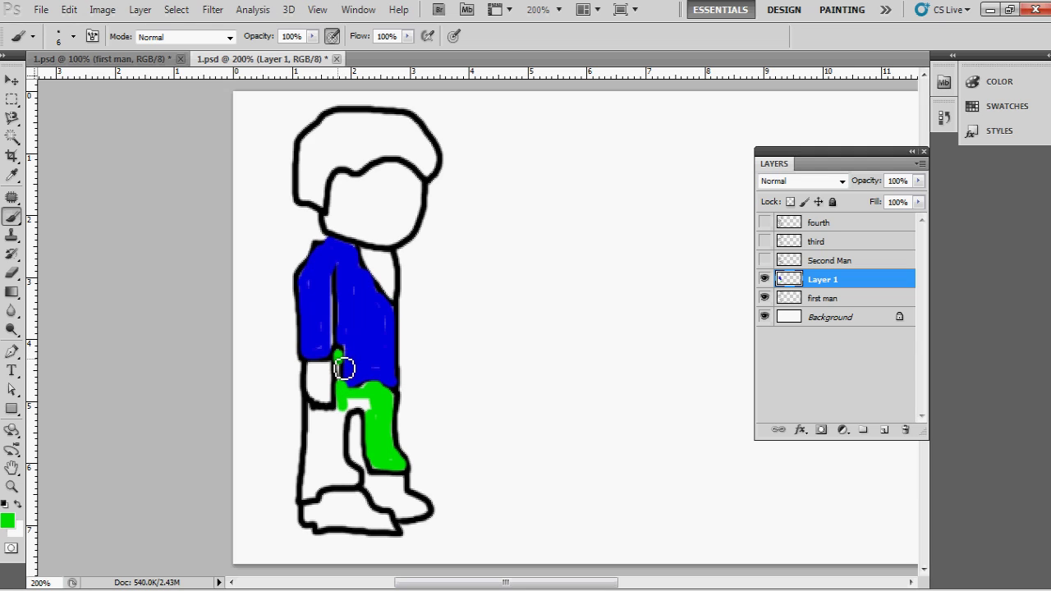
mouse_move(344, 375)
mouse_down()
mouse_move(370, 403)
mouse_move(345, 431)
mouse_move(361, 484)
mouse_move(335, 485)
mouse_move(322, 499)
mouse_move(307, 491)
mouse_move(315, 417)
mouse_move(337, 419)
mouse_move(347, 477)
mouse_move(324, 479)
mouse_move(316, 494)
mouse_move(320, 439)
mouse_move(329, 430)
mouse_move(328, 465)
mouse_move(336, 436)
mouse_move(326, 424)
mouse_move(312, 485)
mouse_move(312, 477)
mouse_up()
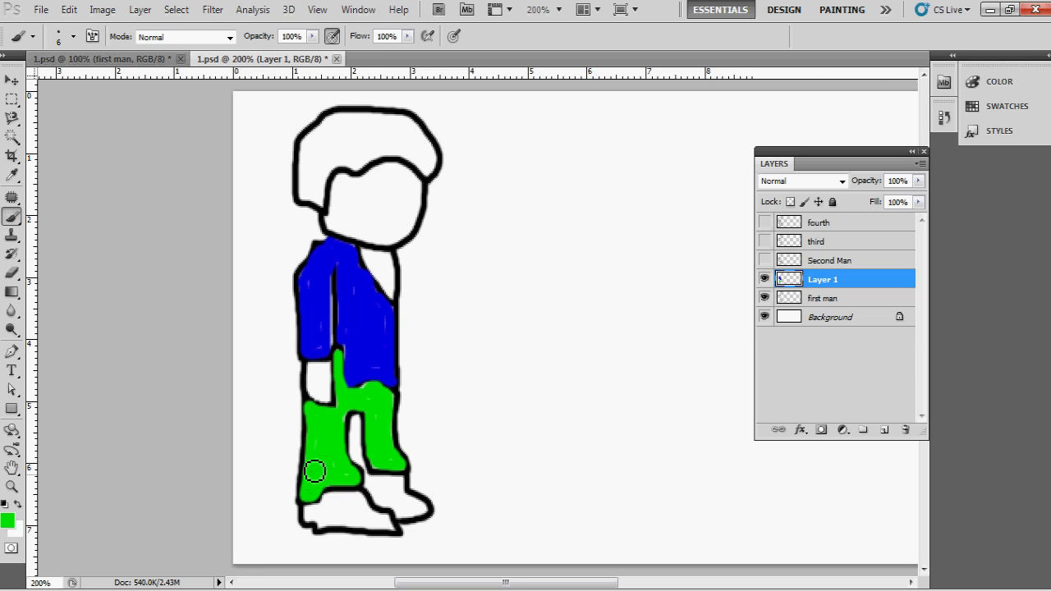
Step: Set the foreground colour to amber-brown b68205
click(8, 522)
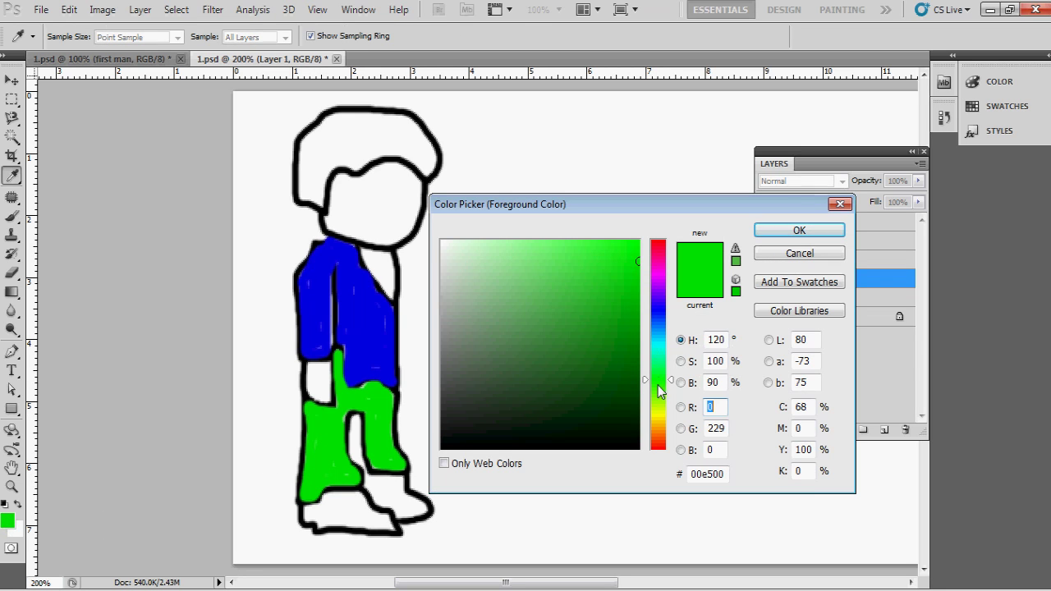
click(658, 415)
mouse_move(657, 416)
mouse_down()
mouse_move(658, 439)
mouse_move(659, 426)
mouse_up()
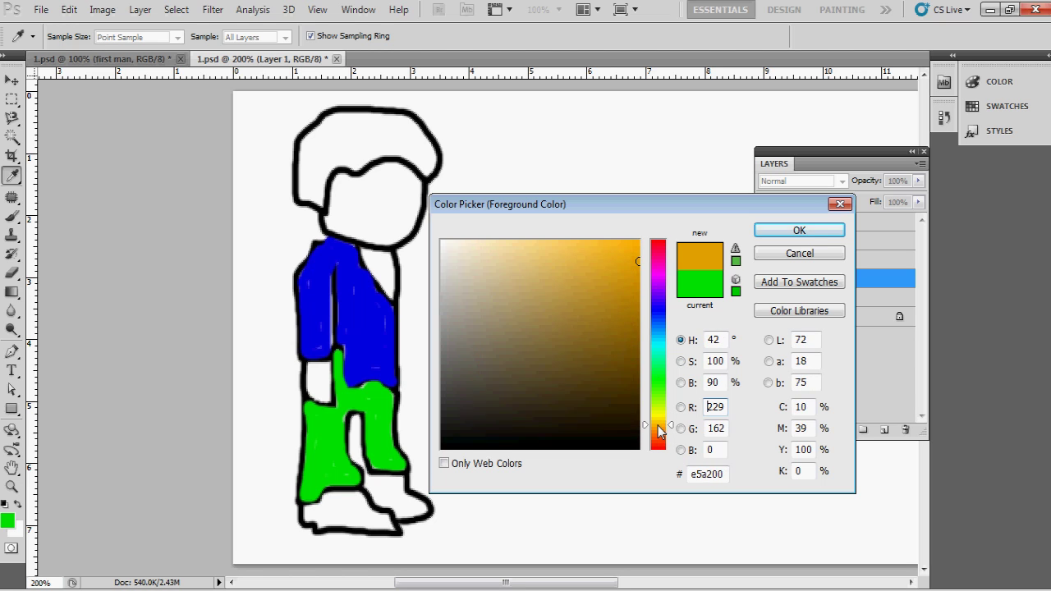
drag(619, 294, 634, 300)
click(799, 230)
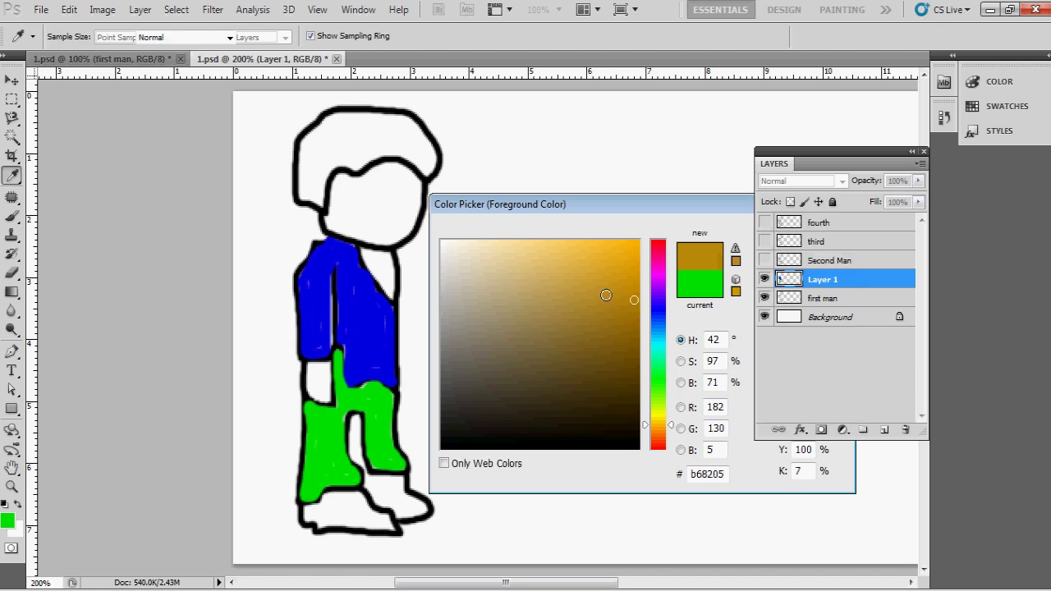
Step: Paint both shoes solid brown with the Brush tool
key(b)
drag(363, 504, 335, 504)
mouse_move(329, 509)
mouse_down()
mouse_move(315, 515)
mouse_move(321, 526)
mouse_move(394, 532)
mouse_move(373, 513)
mouse_move(316, 519)
mouse_move(340, 508)
mouse_move(331, 513)
mouse_move(365, 520)
mouse_move(357, 515)
mouse_up()
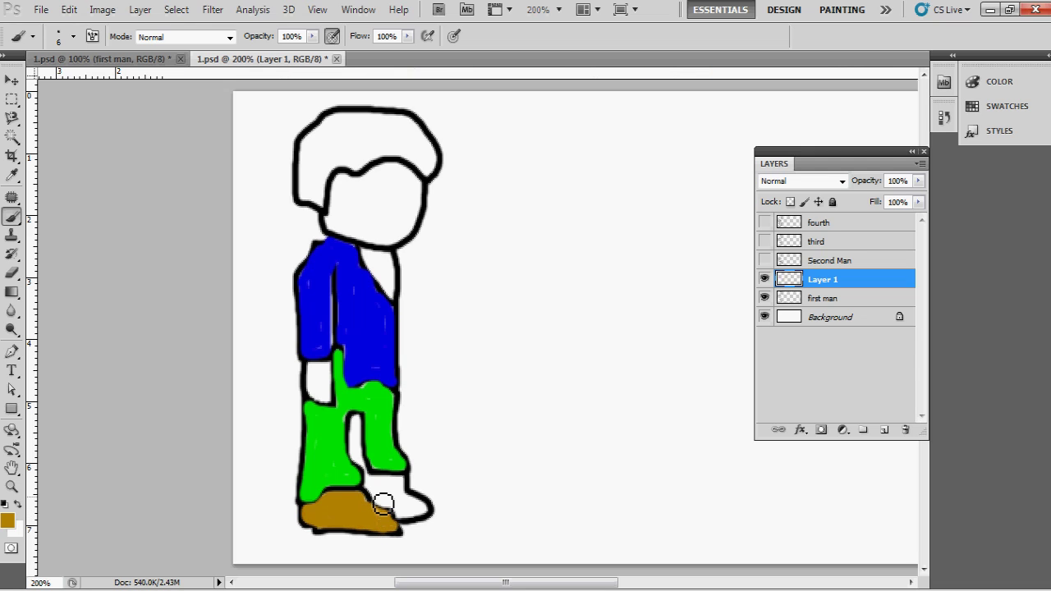
mouse_move(378, 485)
mouse_down()
mouse_move(374, 503)
mouse_move(425, 517)
mouse_move(393, 482)
mouse_move(380, 486)
mouse_move(406, 487)
mouse_move(417, 515)
mouse_move(427, 514)
mouse_move(399, 511)
mouse_move(375, 487)
mouse_move(399, 495)
mouse_up()
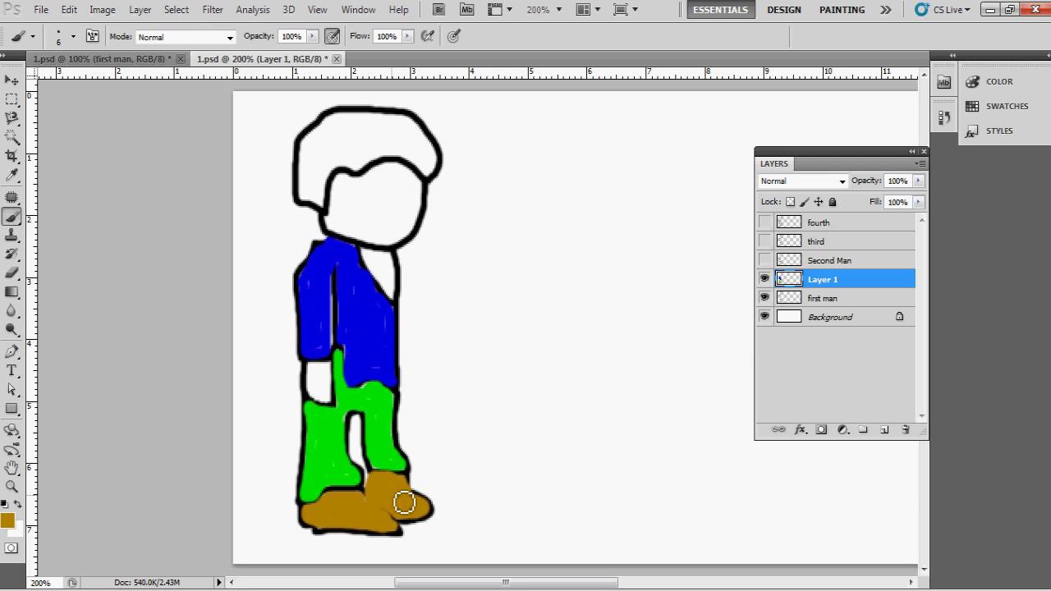
Step: Pick dark grey 515151 as the foreground and fill the hair, including near the ear
click(8, 521)
click(438, 383)
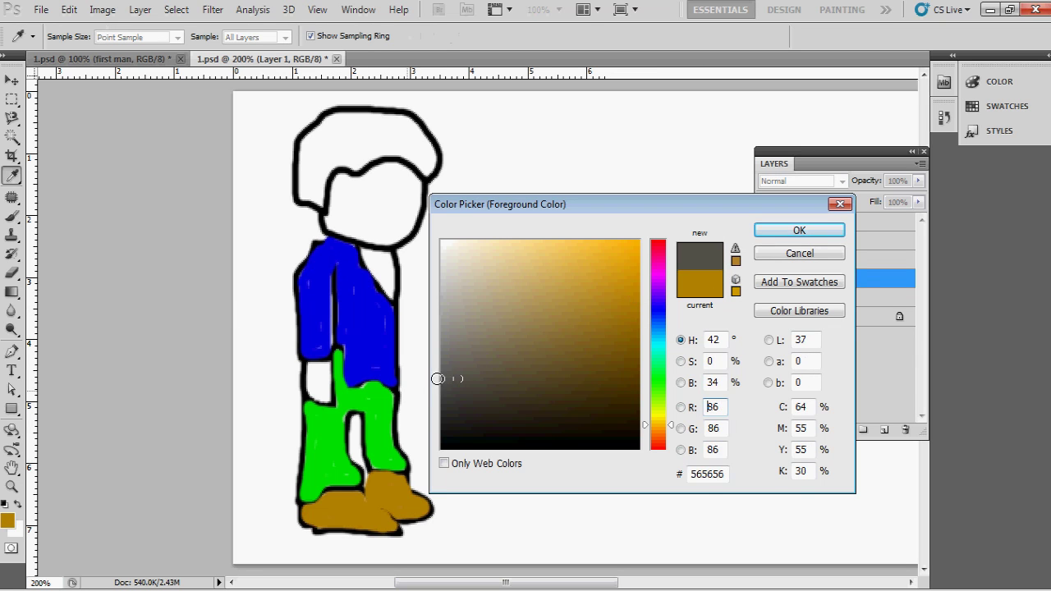
click(799, 230)
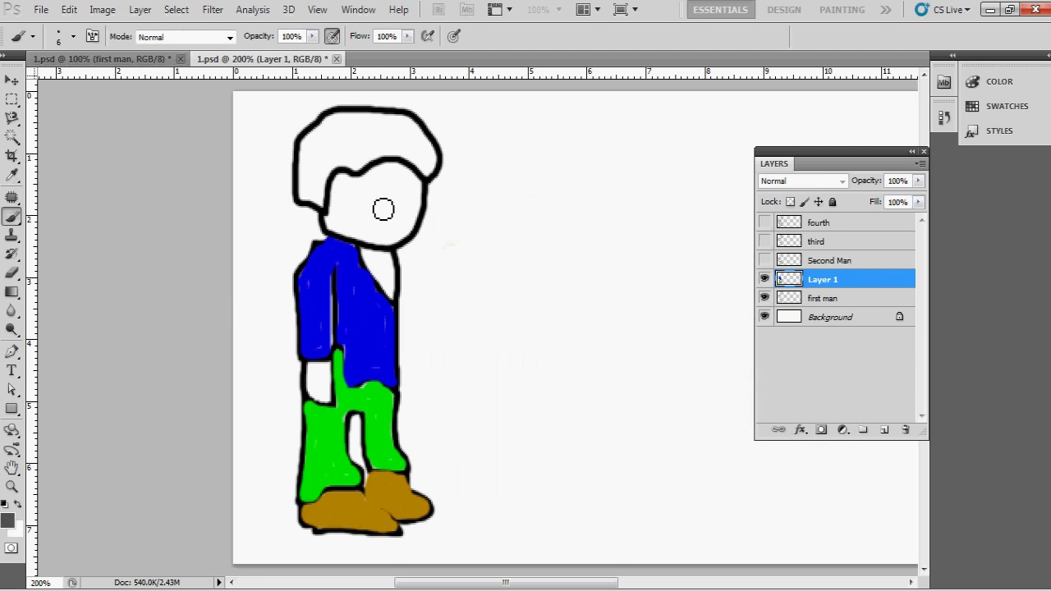
mouse_move(326, 195)
mouse_down()
mouse_move(325, 171)
mouse_move(316, 201)
mouse_move(310, 162)
mouse_move(315, 173)
mouse_move(321, 136)
mouse_move(305, 202)
mouse_move(323, 207)
mouse_move(326, 160)
mouse_move(333, 181)
mouse_move(396, 161)
mouse_move(429, 175)
mouse_move(443, 164)
mouse_move(411, 123)
mouse_move(342, 123)
mouse_move(312, 138)
mouse_move(300, 168)
mouse_move(371, 150)
mouse_move(361, 159)
mouse_move(334, 166)
mouse_move(362, 142)
mouse_move(327, 170)
mouse_move(348, 153)
mouse_move(333, 136)
mouse_move(330, 148)
mouse_move(372, 120)
mouse_move(364, 129)
mouse_move(389, 157)
mouse_move(429, 164)
mouse_move(409, 133)
mouse_move(394, 152)
mouse_move(398, 142)
mouse_move(370, 134)
mouse_move(387, 131)
mouse_move(410, 145)
mouse_move(354, 164)
mouse_move(380, 140)
mouse_move(376, 122)
mouse_move(438, 171)
mouse_move(405, 136)
mouse_move(319, 201)
mouse_up()
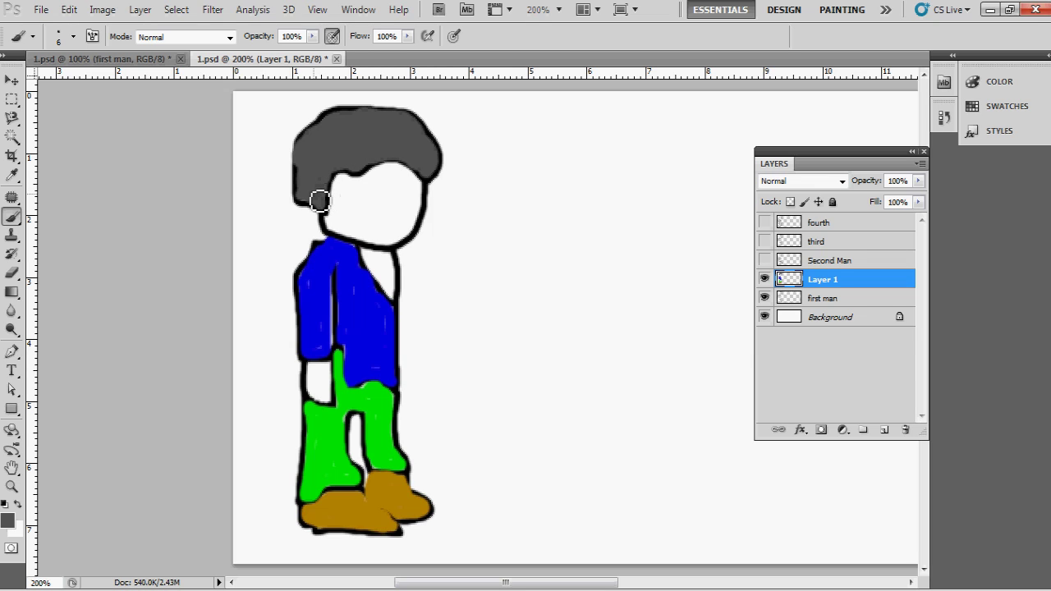
drag(319, 200, 327, 198)
Step: Set Layer 1 to Multiply, merge it down into first man, then hide first man
click(839, 184)
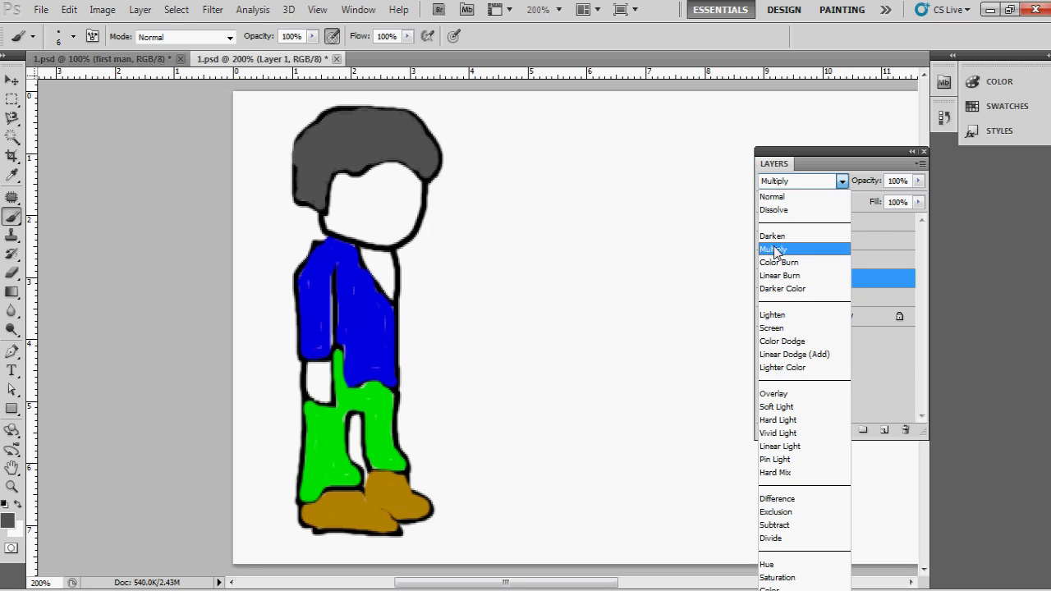
click(784, 250)
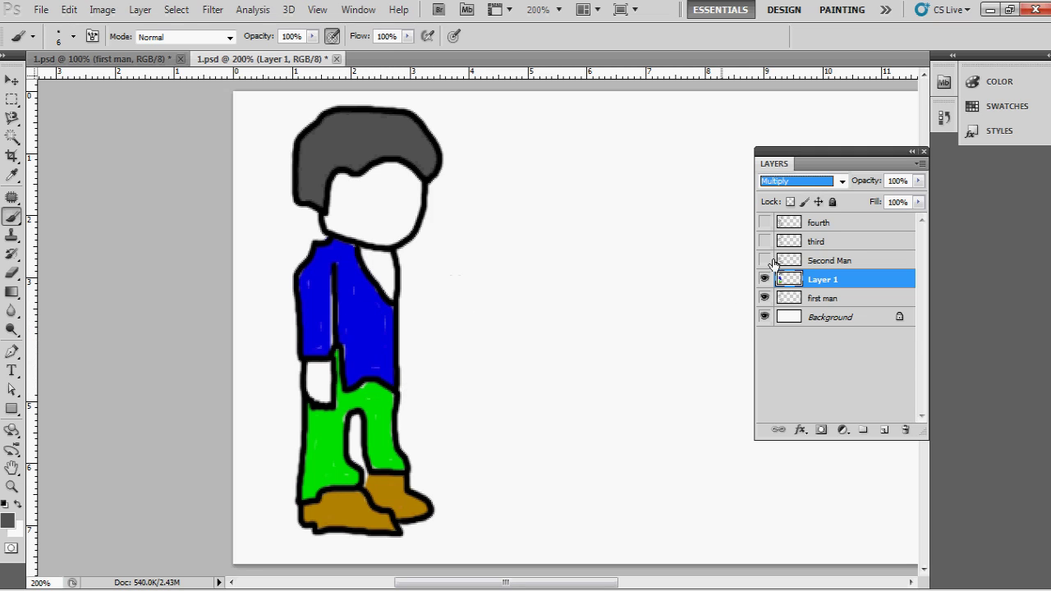
click(764, 261)
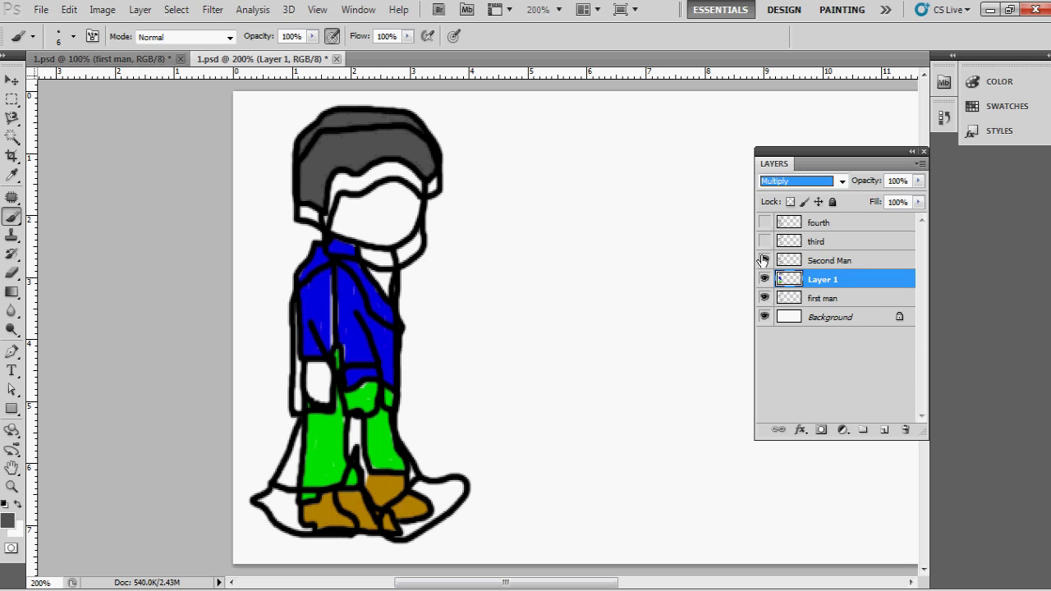
click(764, 260)
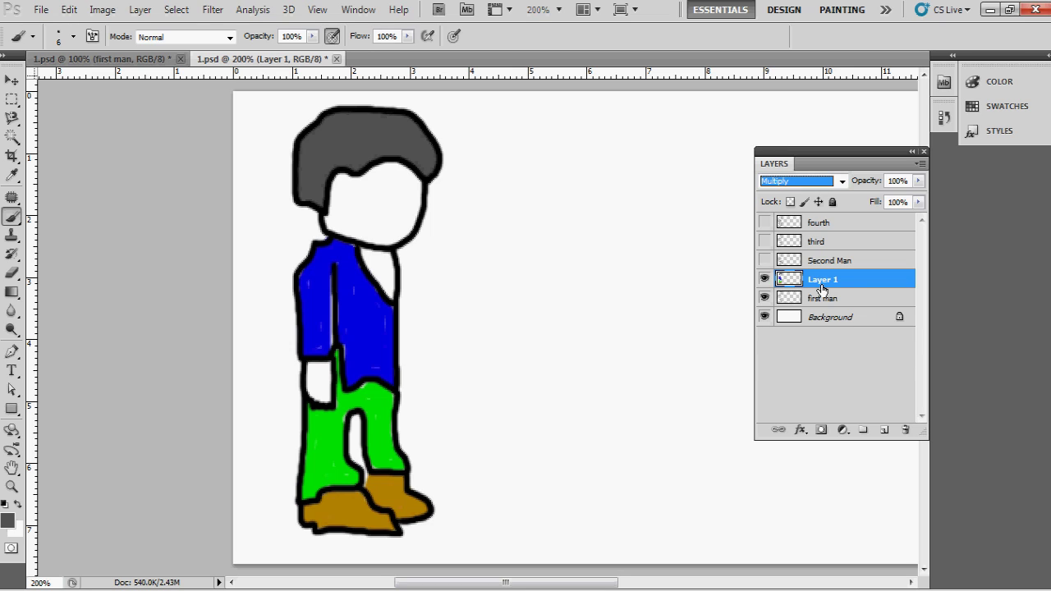
key(ctrl+e)
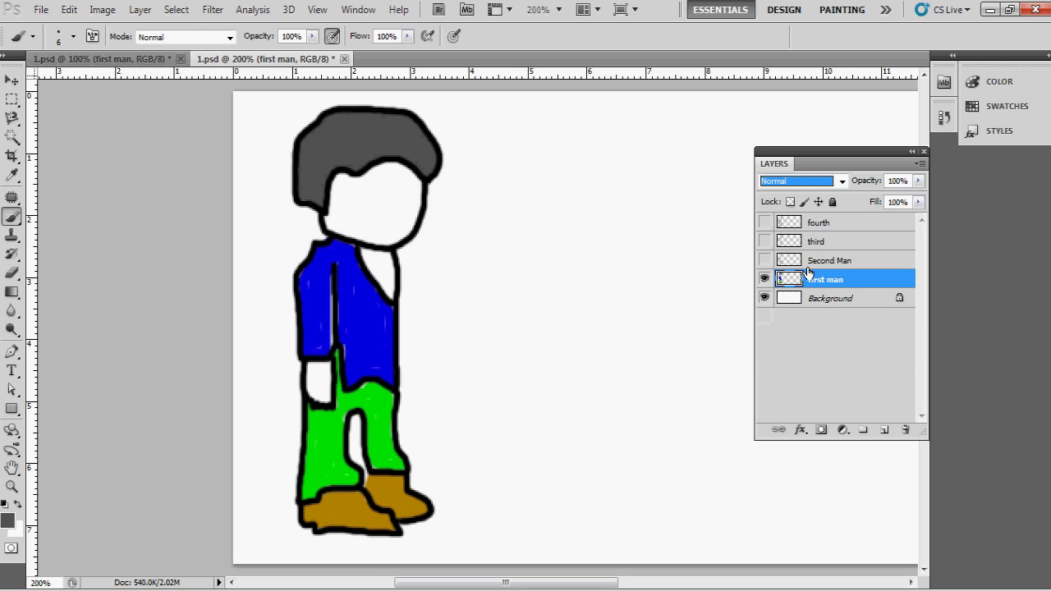
click(766, 276)
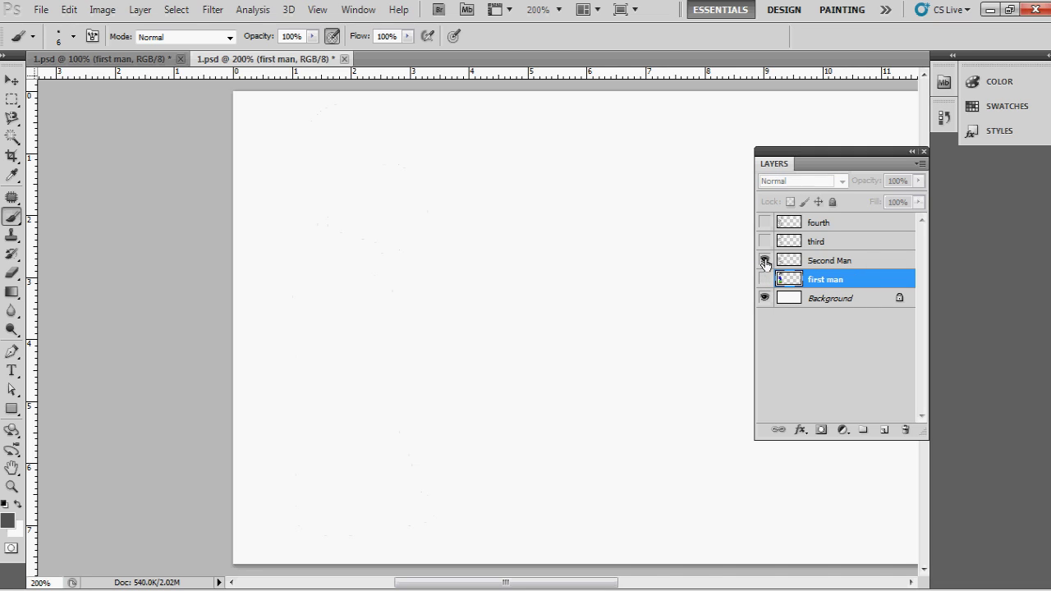
Step: Preview the Second Man, third and fourth poses in turn, leaving the fourth layer active
click(765, 261)
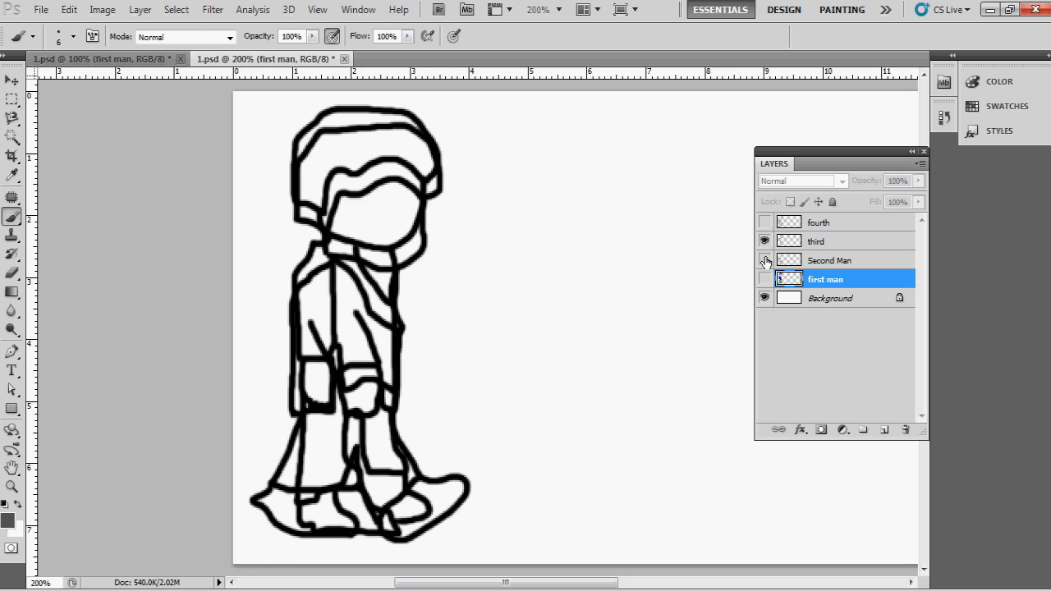
click(764, 259)
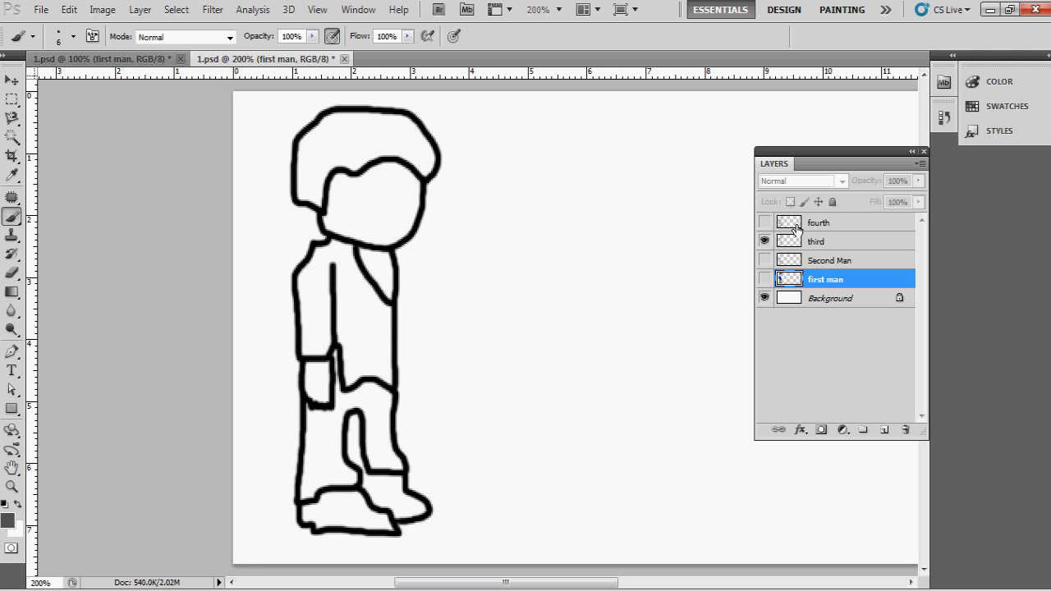
click(817, 224)
click(764, 223)
click(765, 242)
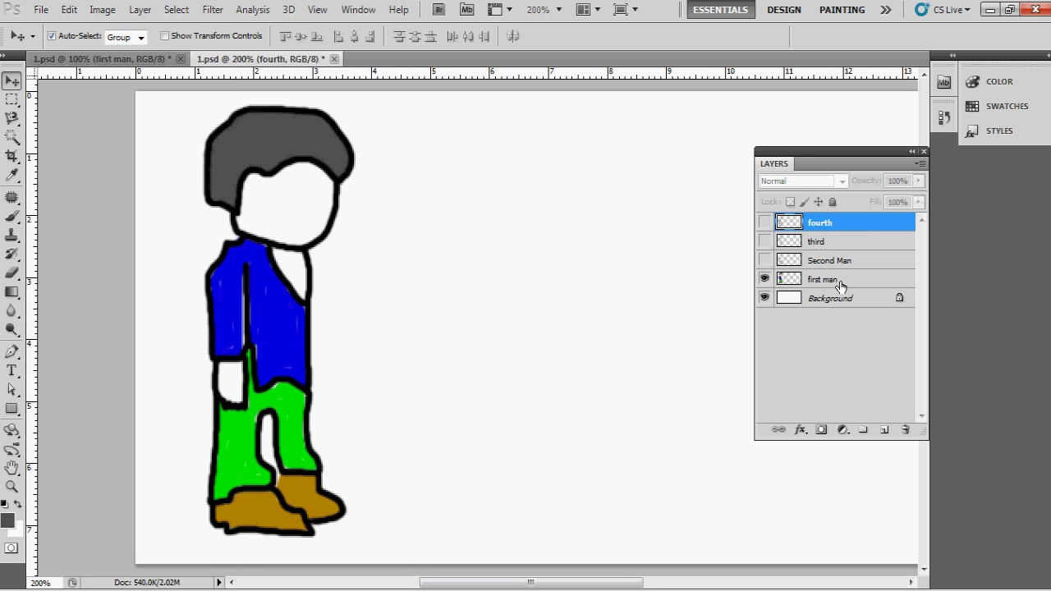
Step: Select all four man layers and nudge them right together toward the canvas centre
shift+click(841, 280)
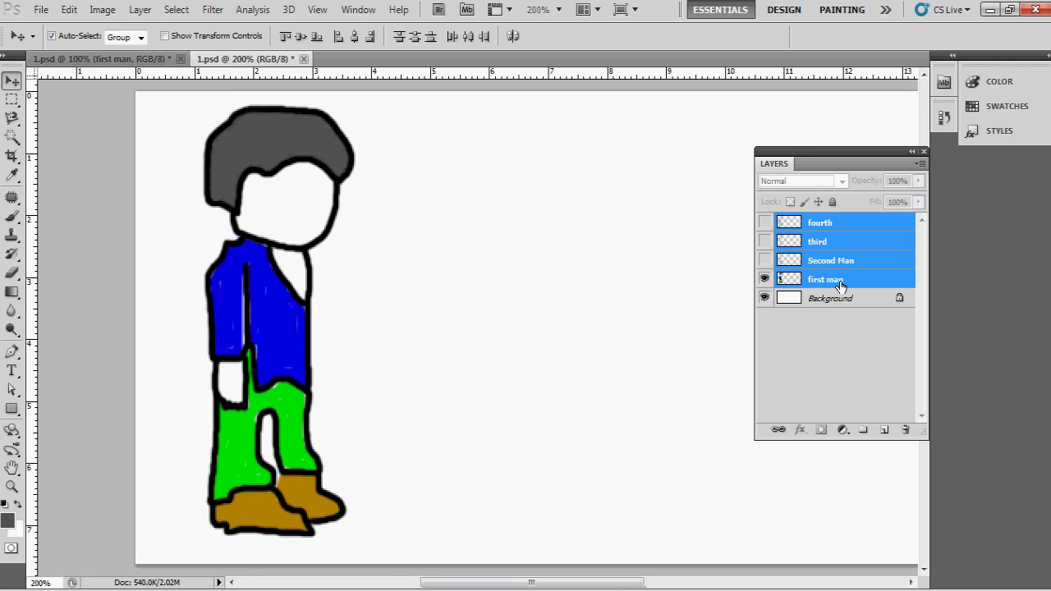
key(ctrl+minus)
key(shift+Right)
key(shift+Right)
key(shift+Right)
key(shift+Right)
key(shift+Right)
key(shift+Right)
key(shift+Right)
key(shift+Right)
key(shift+Right)
key(shift+Right)
key(shift+Right)
key(shift+Right)
key(shift+Right)
key(shift+Right)
key(shift+Right)
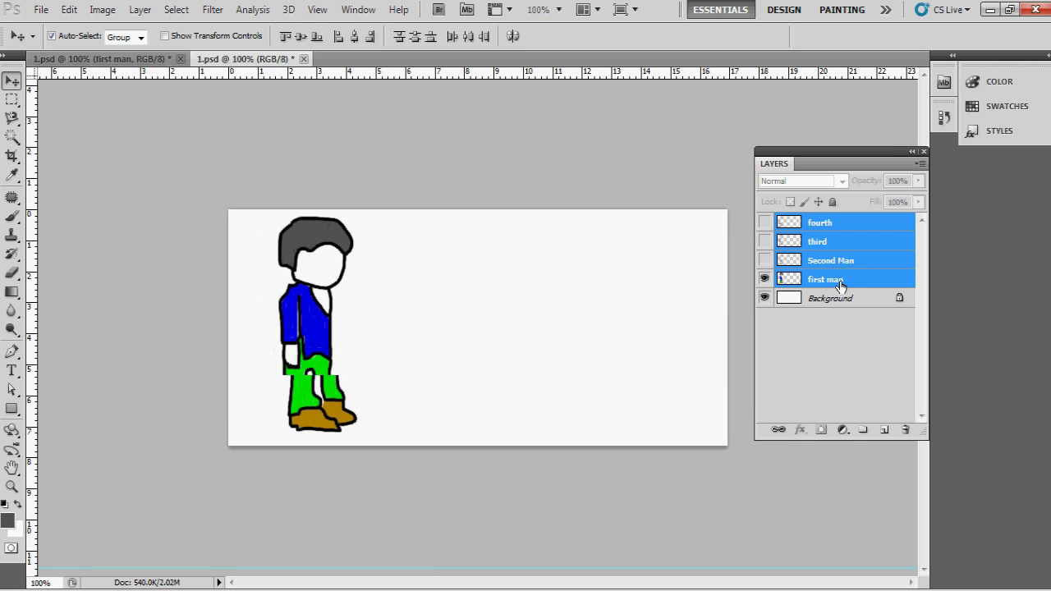
key(shift+Right)
key(shift+Right)
key(shift+Right)
key(shift+Right)
key(shift+Right)
key(shift+Right)
key(shift+Right)
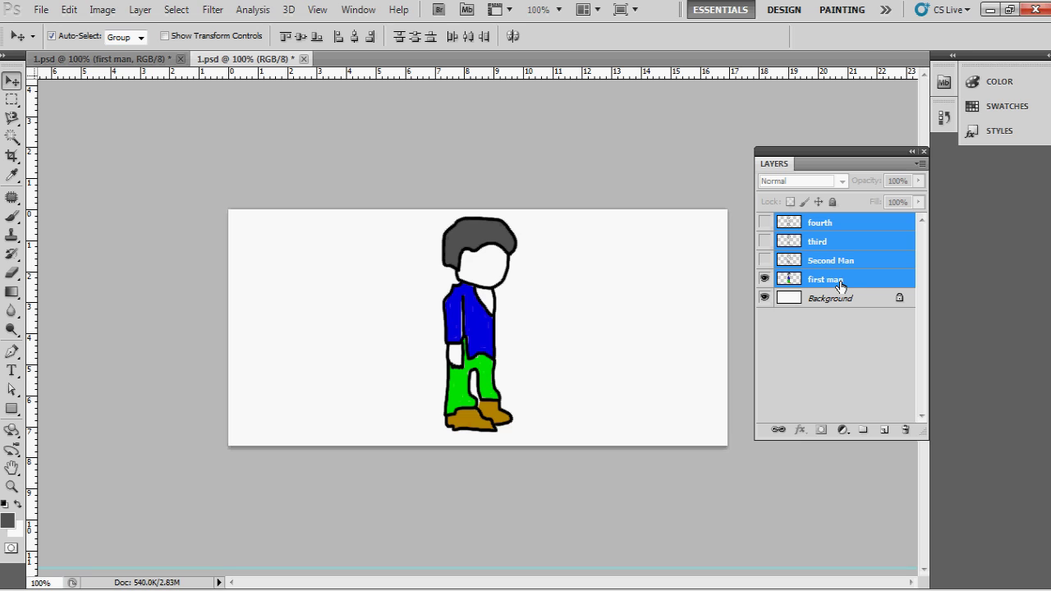
Step: Select the Second Man layer and set the foreground colour to peach #ffd3a4
click(840, 267)
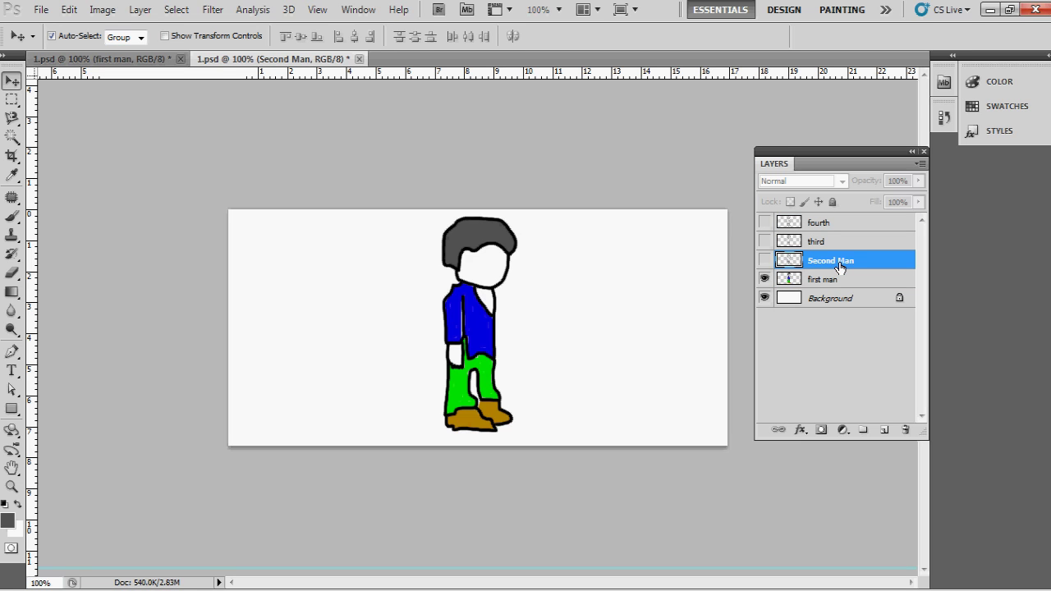
key(ctrl+plus)
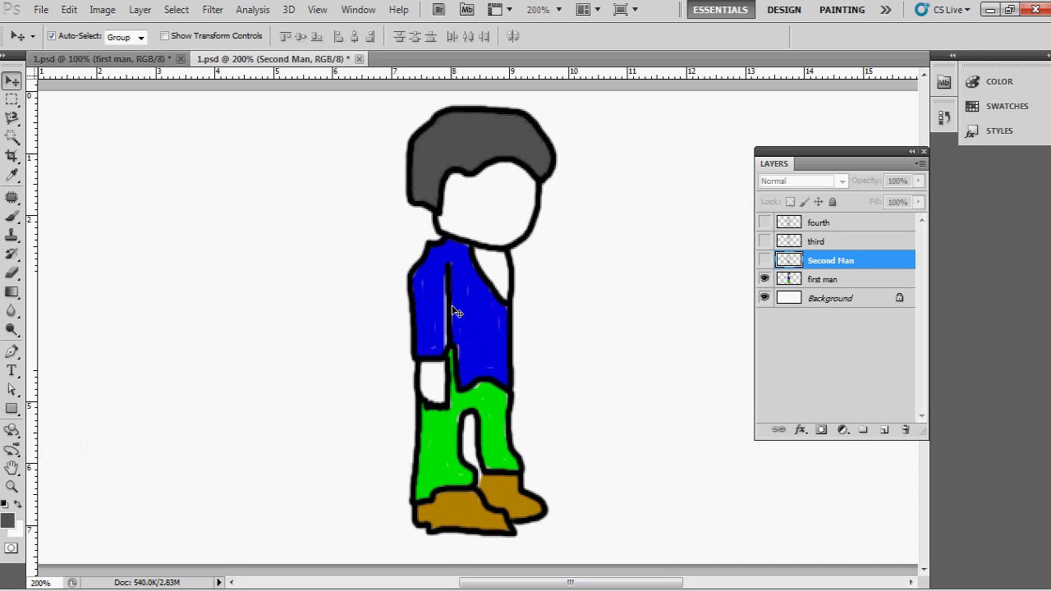
click(7, 518)
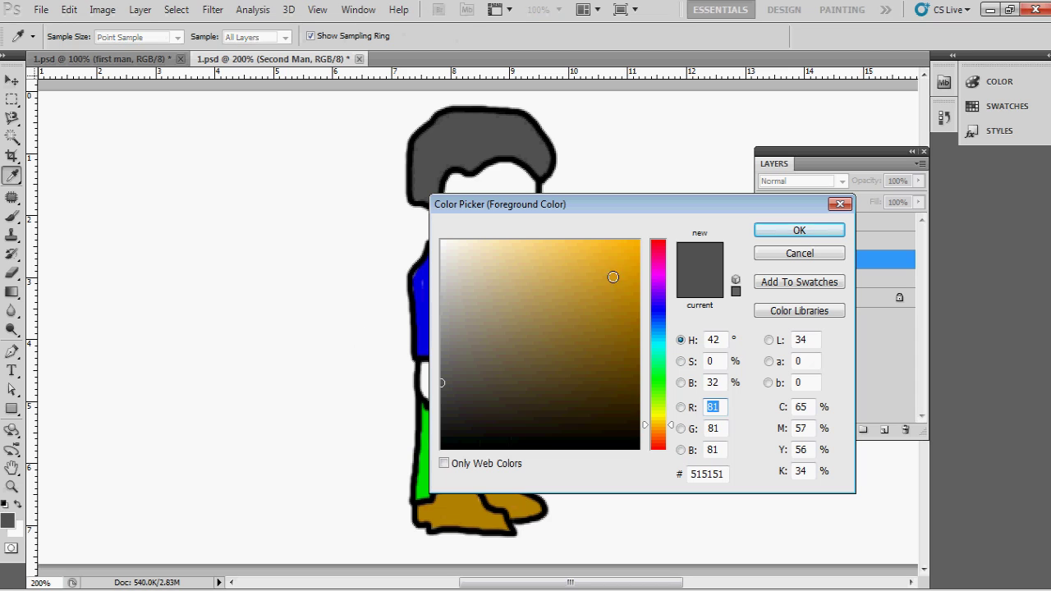
drag(663, 426, 659, 429)
drag(503, 247, 522, 232)
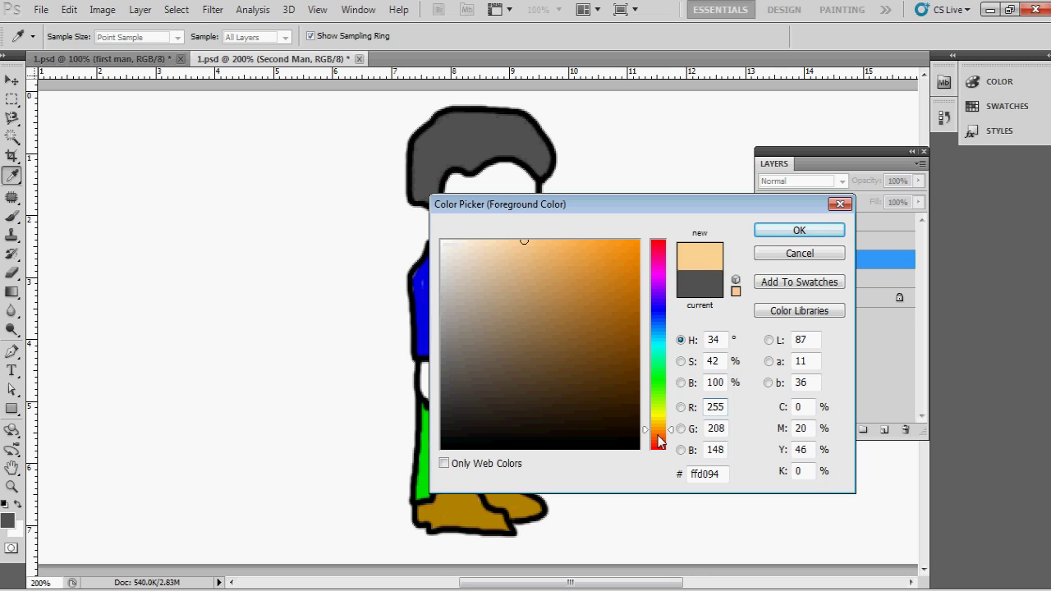
drag(658, 434, 665, 437)
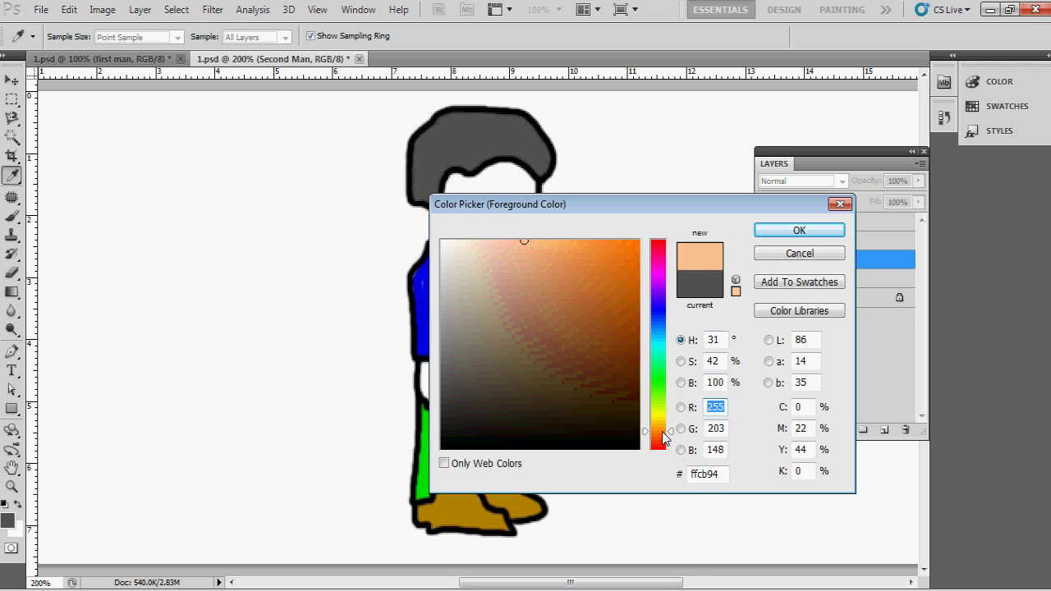
drag(522, 255, 511, 240)
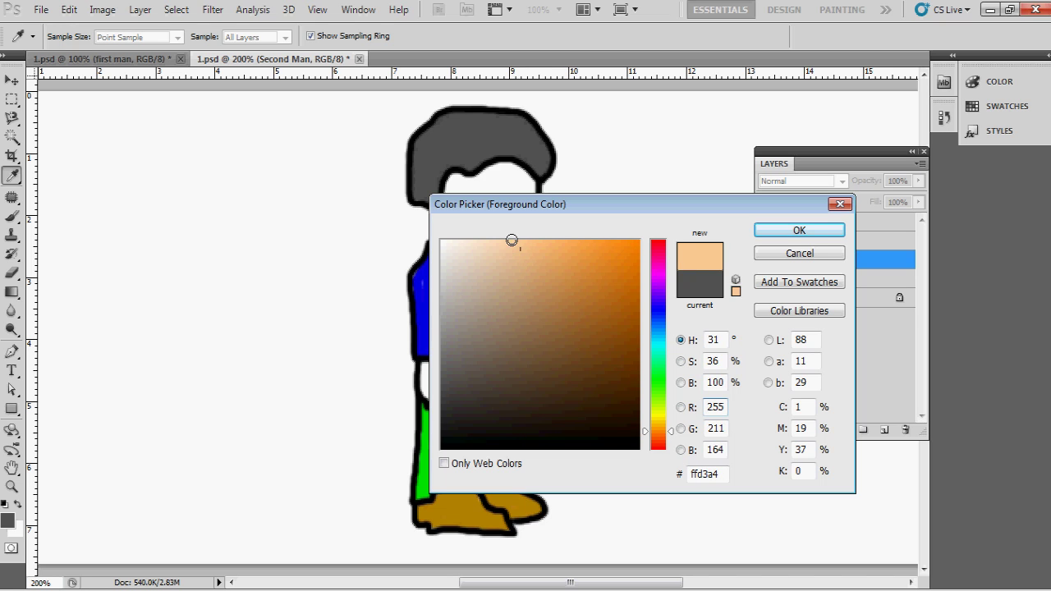
click(769, 232)
key(v)
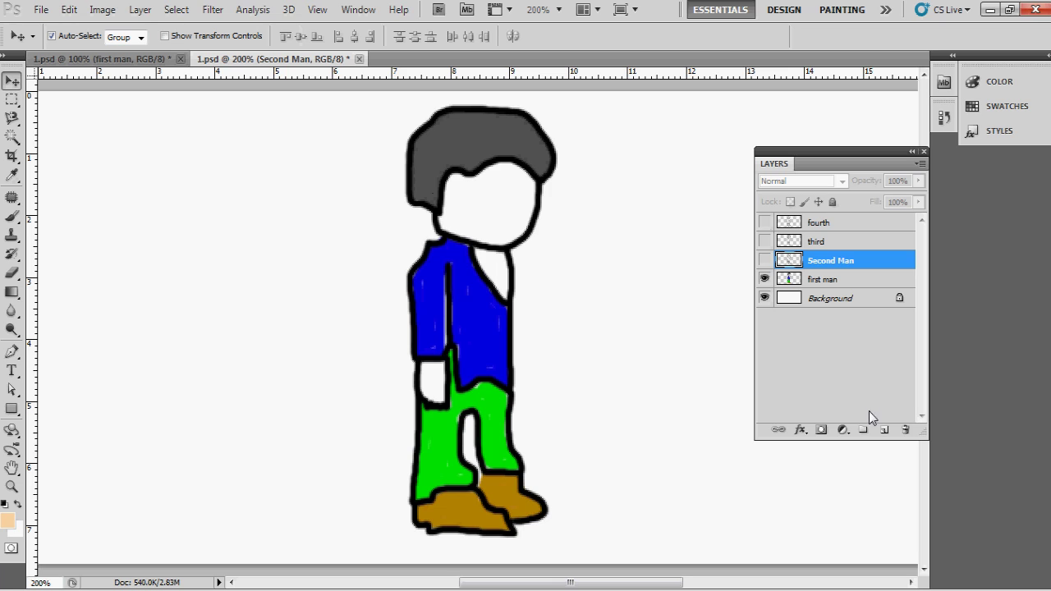
Step: Add a new empty layer above first man and switch to the Brush tool
click(832, 282)
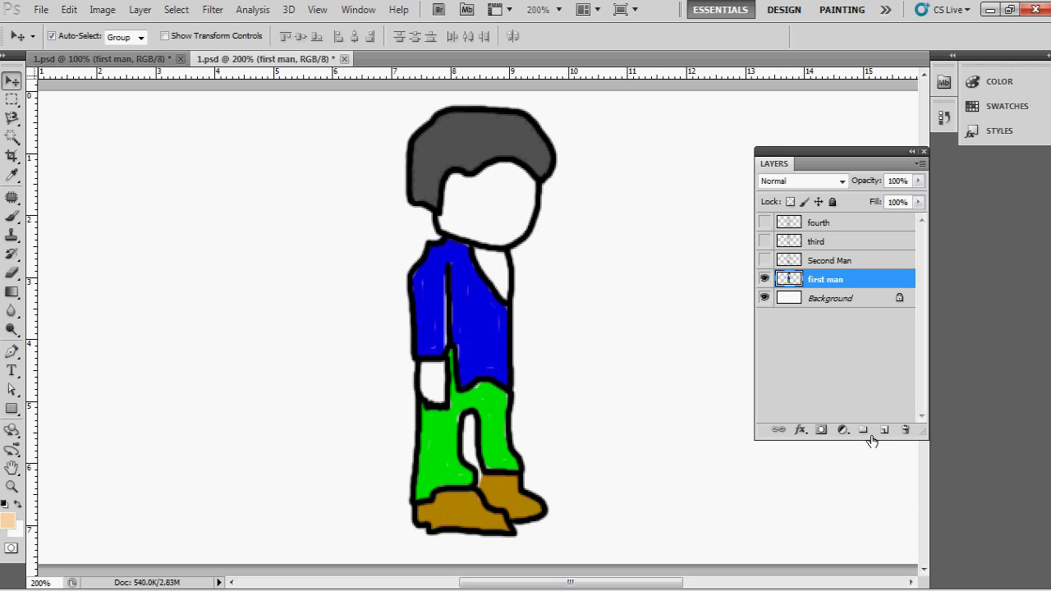
click(883, 431)
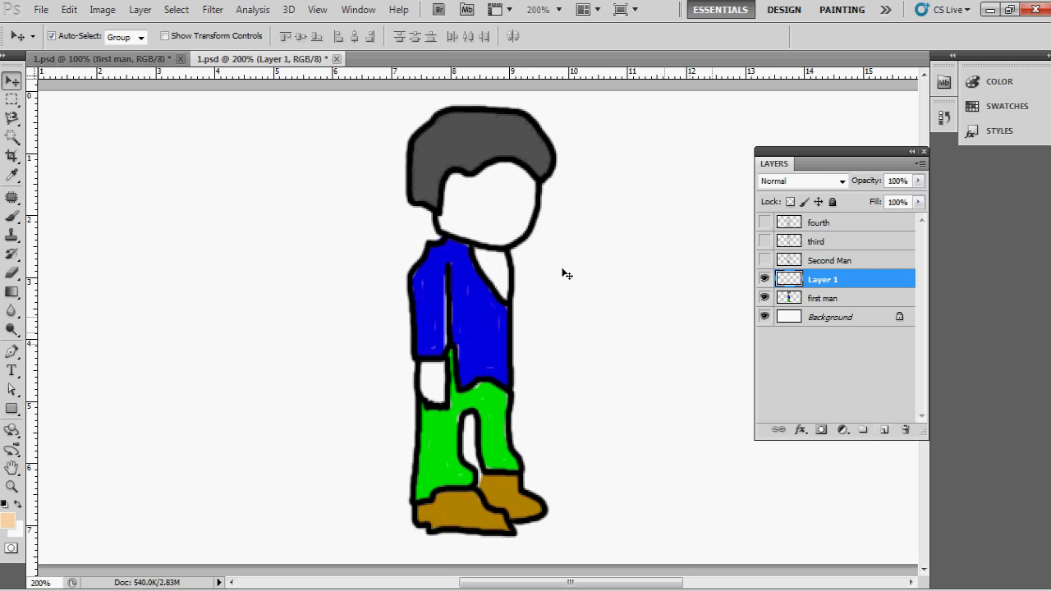
click(480, 213)
key(b)
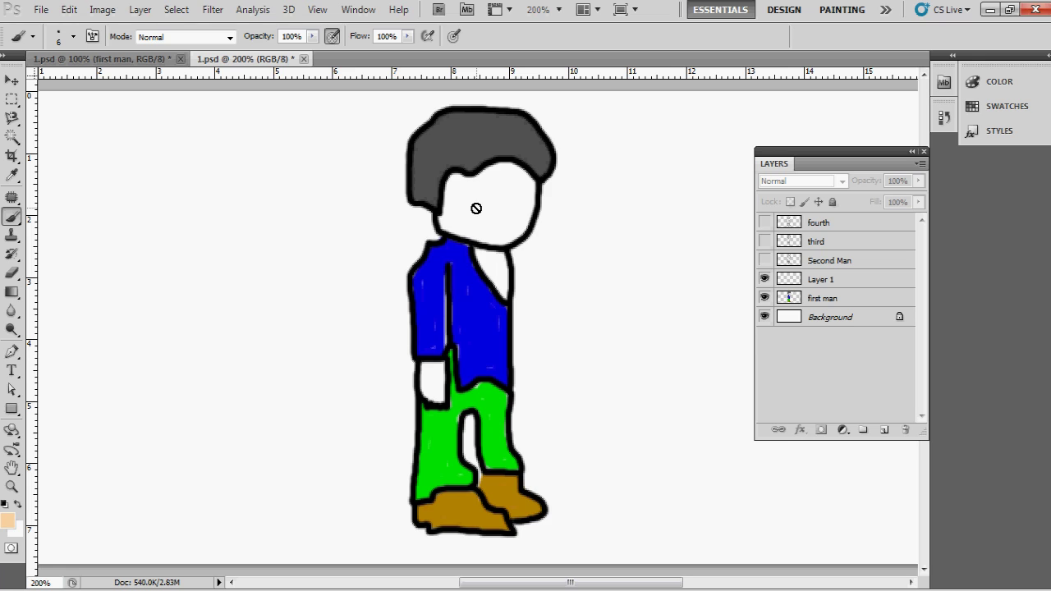
click(822, 281)
Step: Paint the face, neck and hand peach on the new layer and set it to Multiply
mouse_move(484, 225)
mouse_down()
mouse_move(472, 211)
mouse_move(444, 227)
mouse_move(496, 245)
mouse_move(459, 234)
mouse_up()
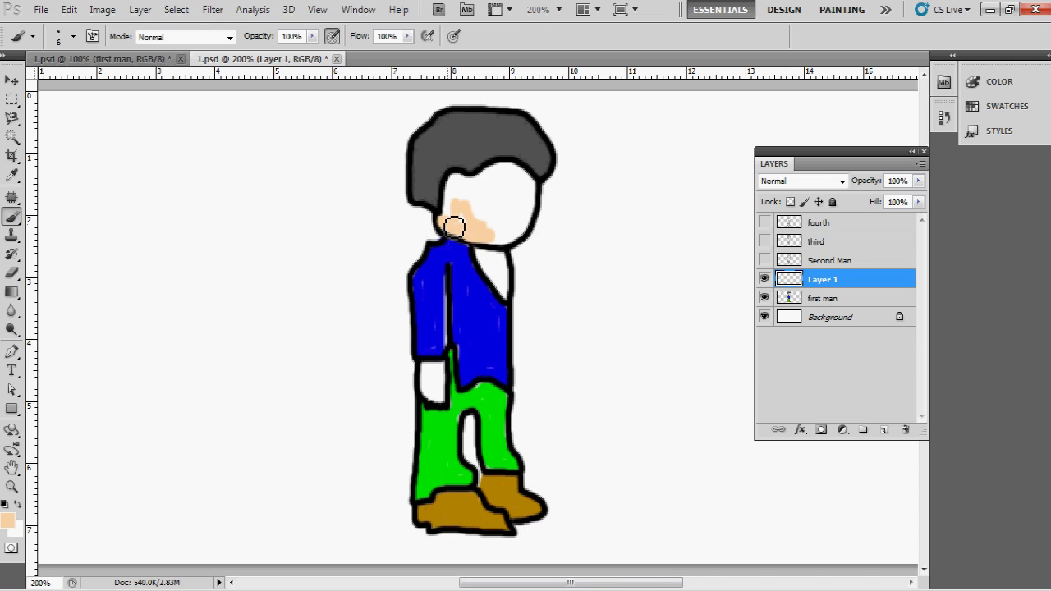
mouse_move(473, 190)
mouse_down()
mouse_move(520, 173)
mouse_move(540, 190)
mouse_move(514, 244)
mouse_move(497, 244)
mouse_move(517, 240)
mouse_move(474, 198)
mouse_up()
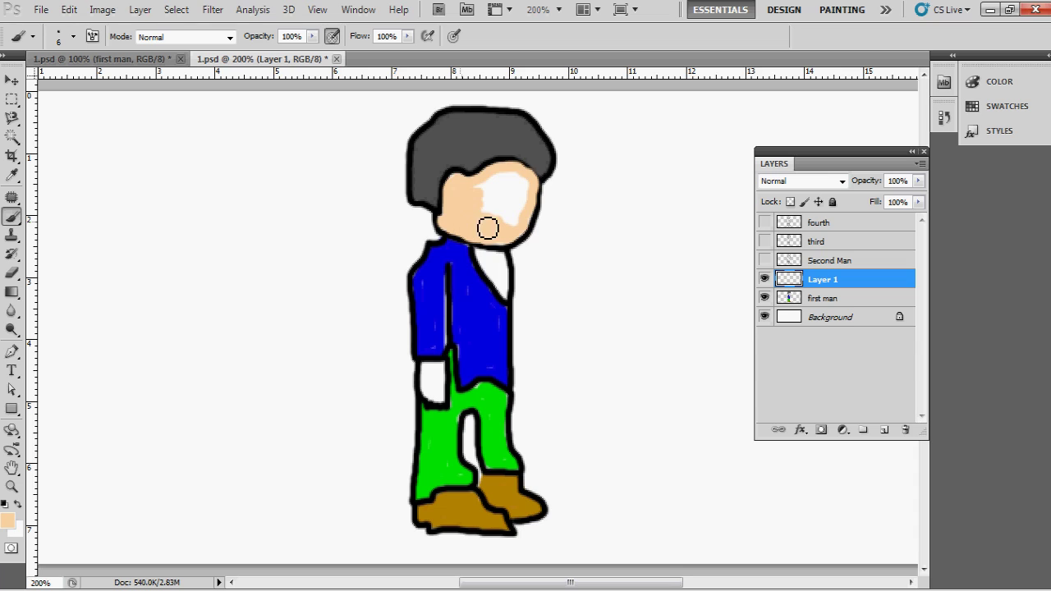
mouse_move(499, 197)
mouse_down()
mouse_move(456, 192)
mouse_move(492, 186)
mouse_move(487, 206)
mouse_move(508, 181)
mouse_move(495, 214)
mouse_move(517, 232)
mouse_move(537, 192)
mouse_move(518, 191)
mouse_up()
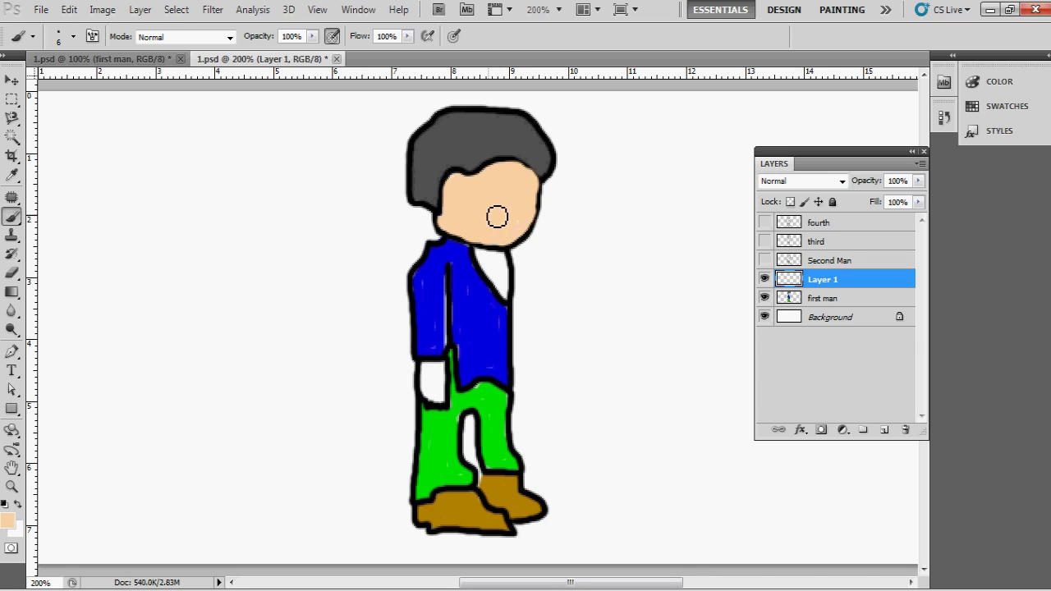
mouse_move(493, 248)
mouse_down()
mouse_move(486, 271)
mouse_move(504, 297)
mouse_up()
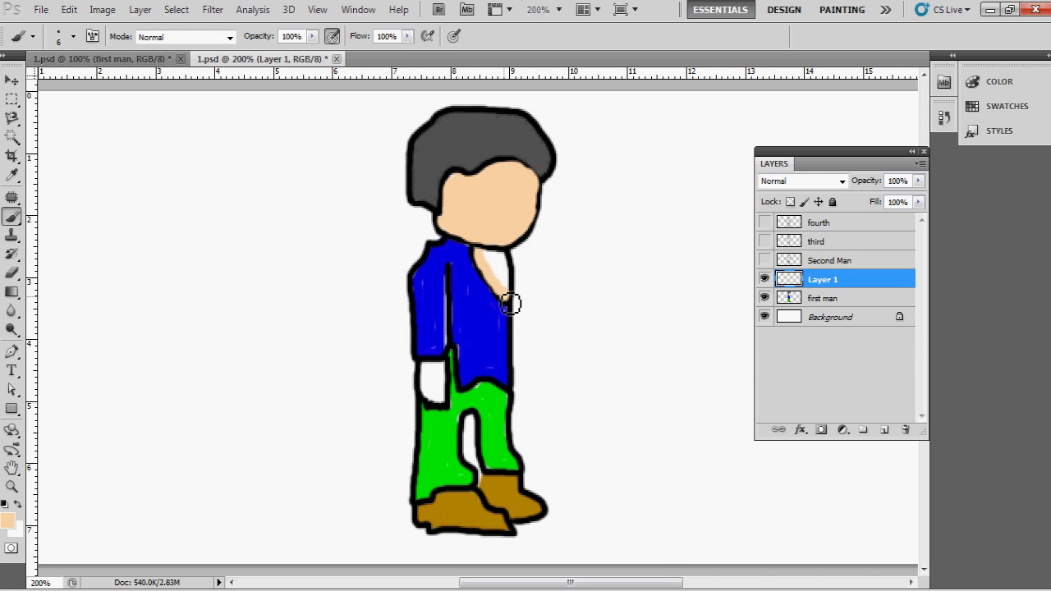
mouse_move(507, 264)
mouse_down()
mouse_move(491, 259)
mouse_move(505, 267)
mouse_up()
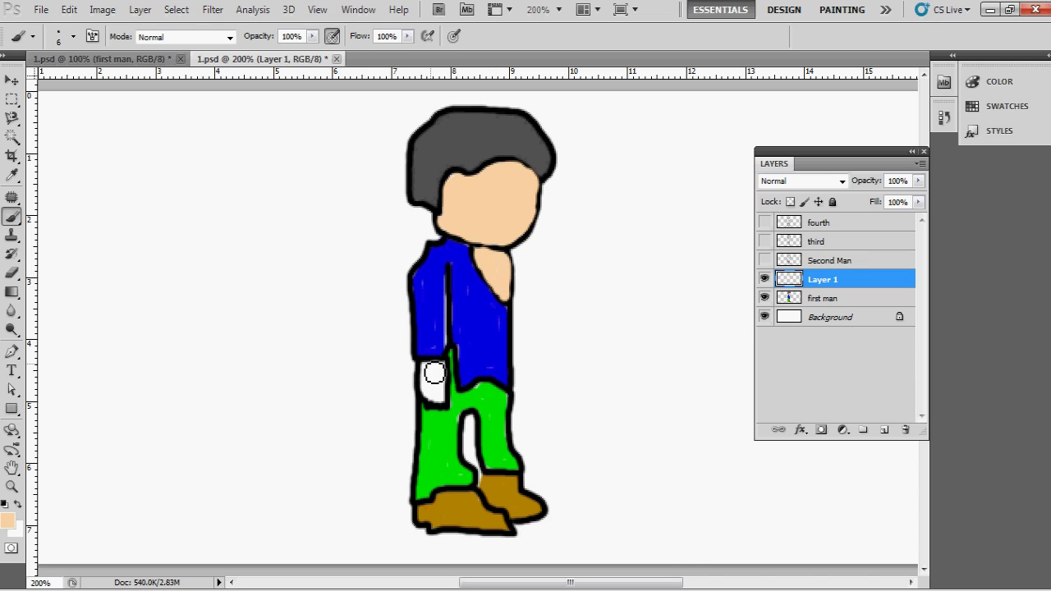
mouse_move(432, 373)
mouse_down()
mouse_move(438, 406)
mouse_move(444, 376)
mouse_up()
mouse_move(436, 383)
mouse_down()
mouse_move(446, 393)
mouse_move(447, 369)
mouse_move(444, 405)
mouse_move(427, 393)
mouse_move(433, 378)
mouse_up()
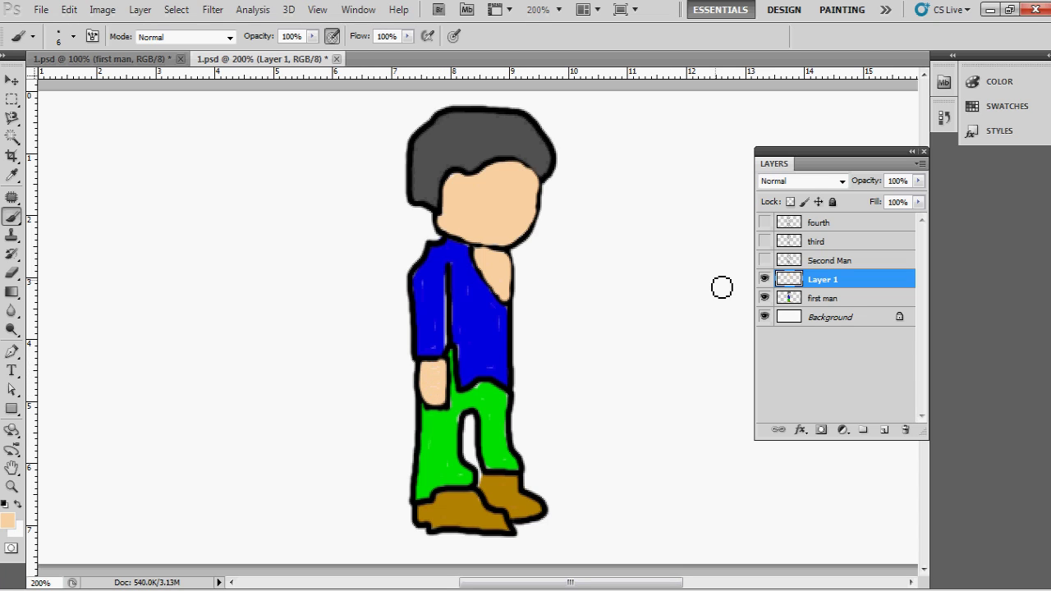
click(804, 182)
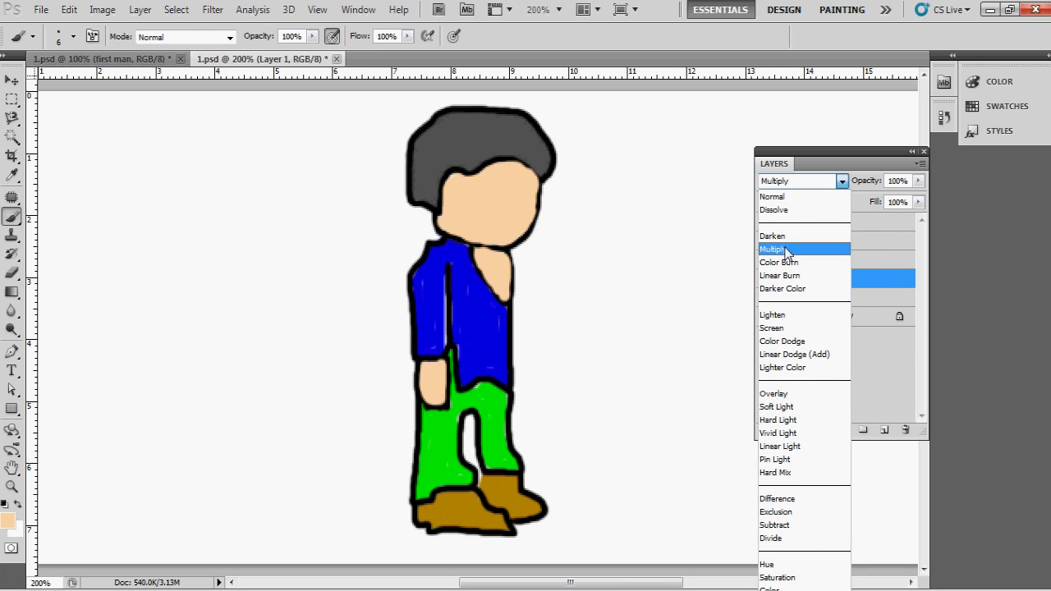
click(786, 250)
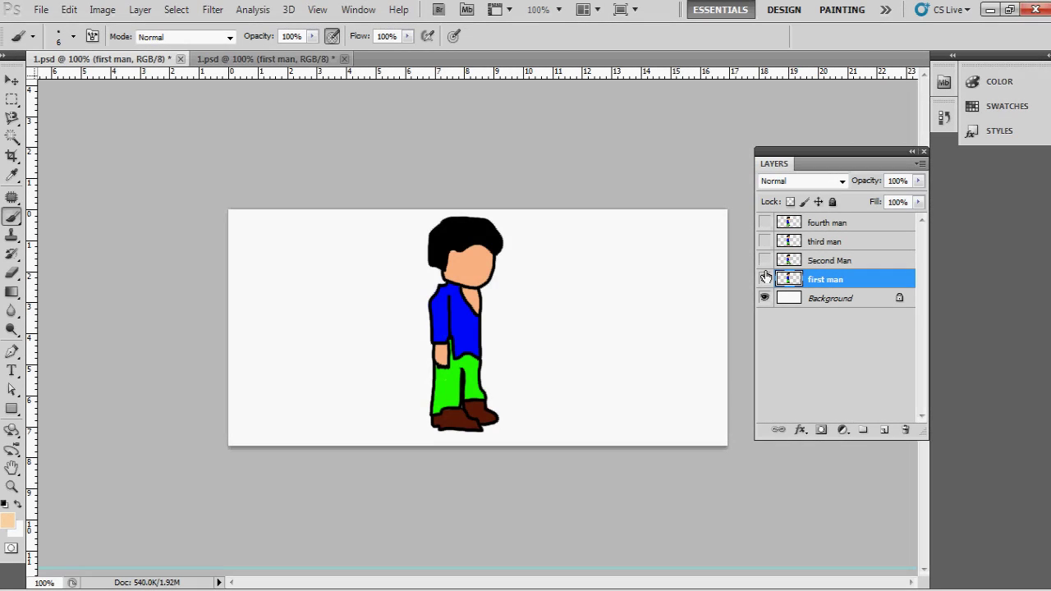
click(765, 280)
click(765, 260)
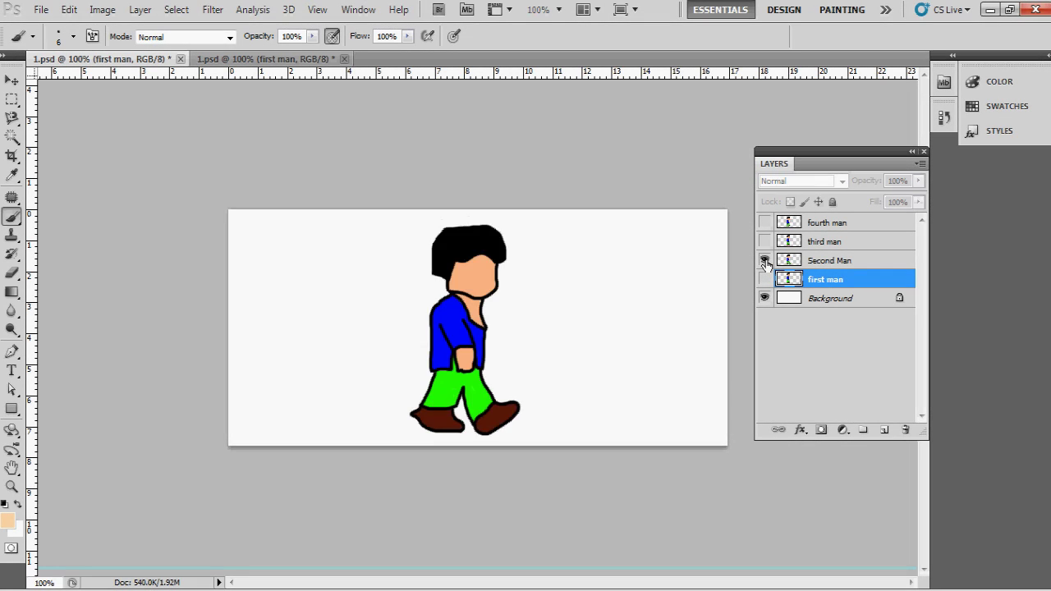
click(764, 261)
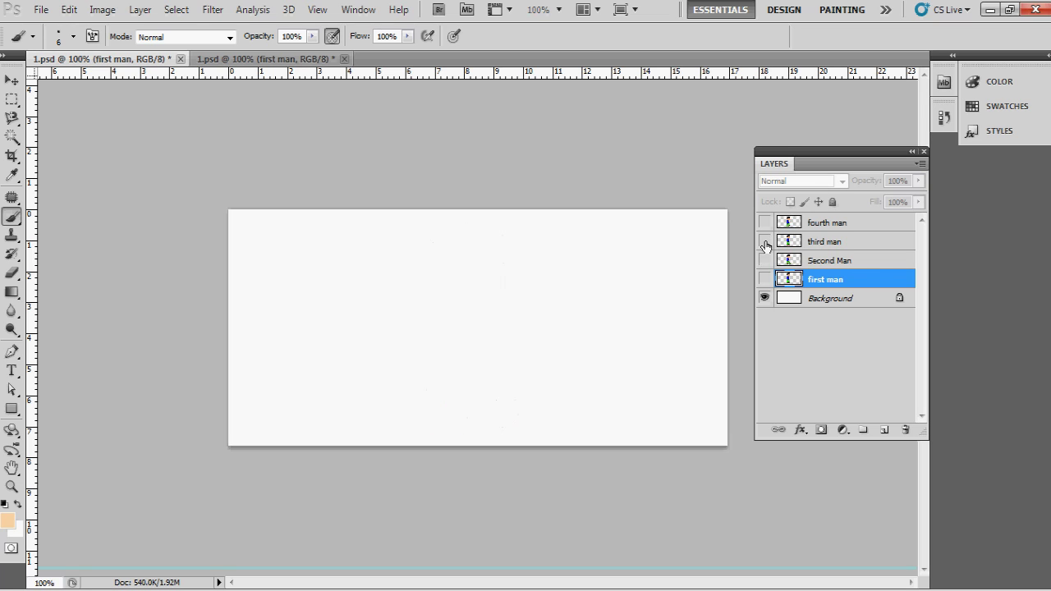
click(764, 242)
click(822, 245)
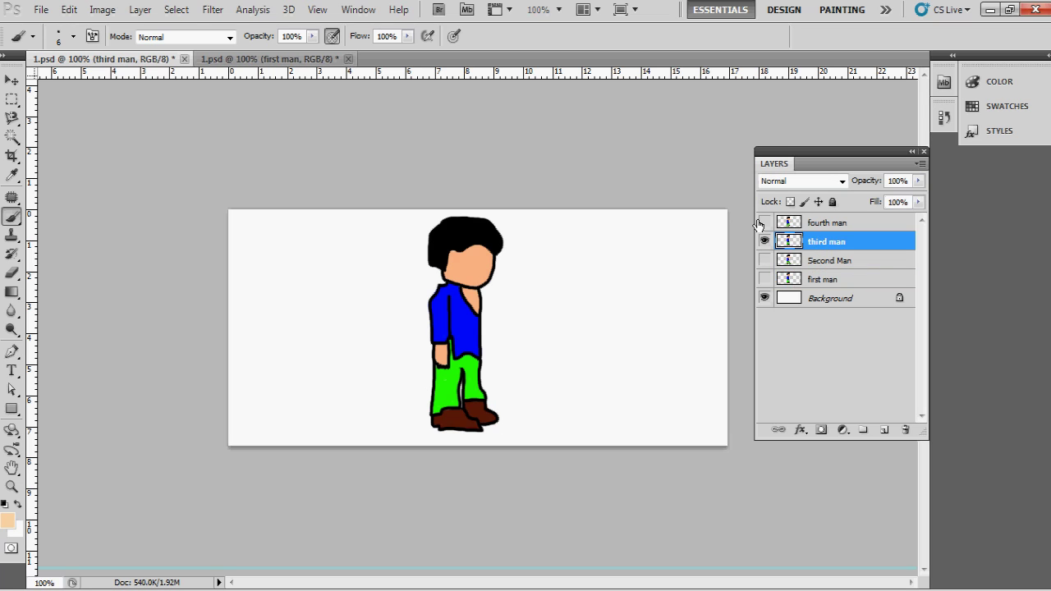
click(764, 242)
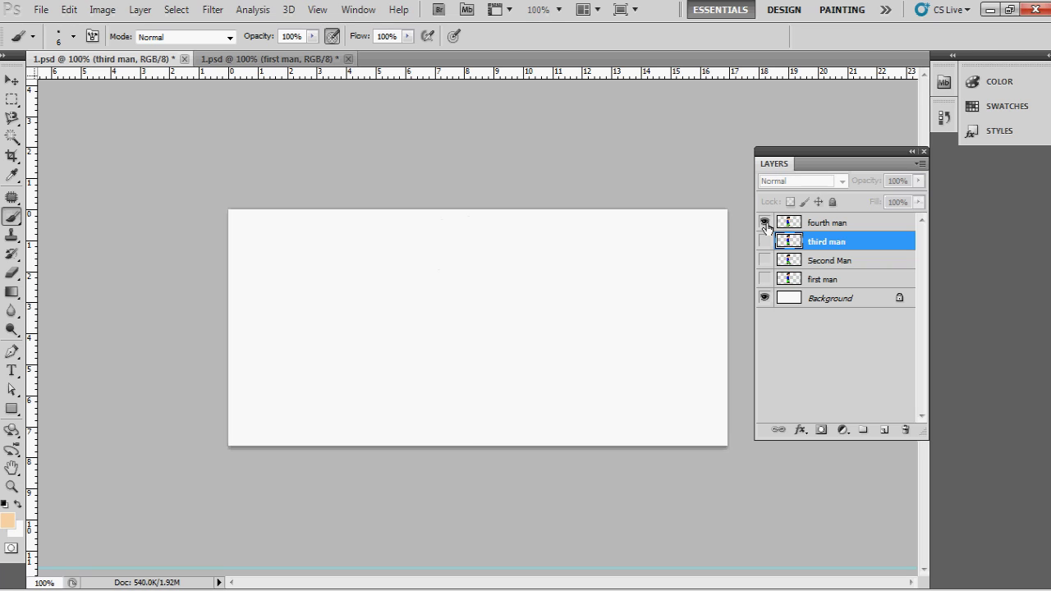
click(764, 223)
click(815, 229)
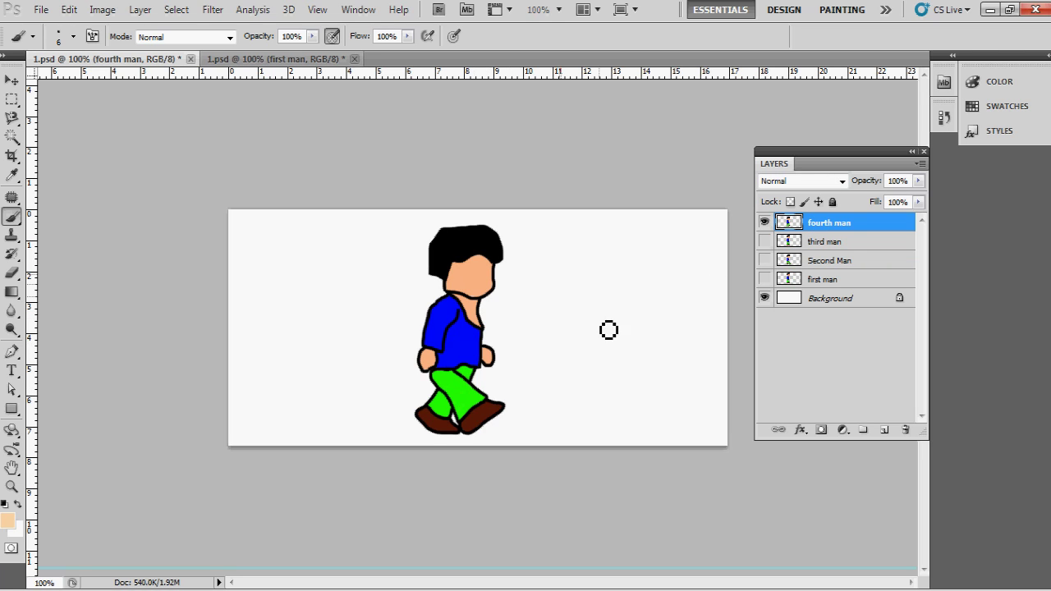
click(764, 222)
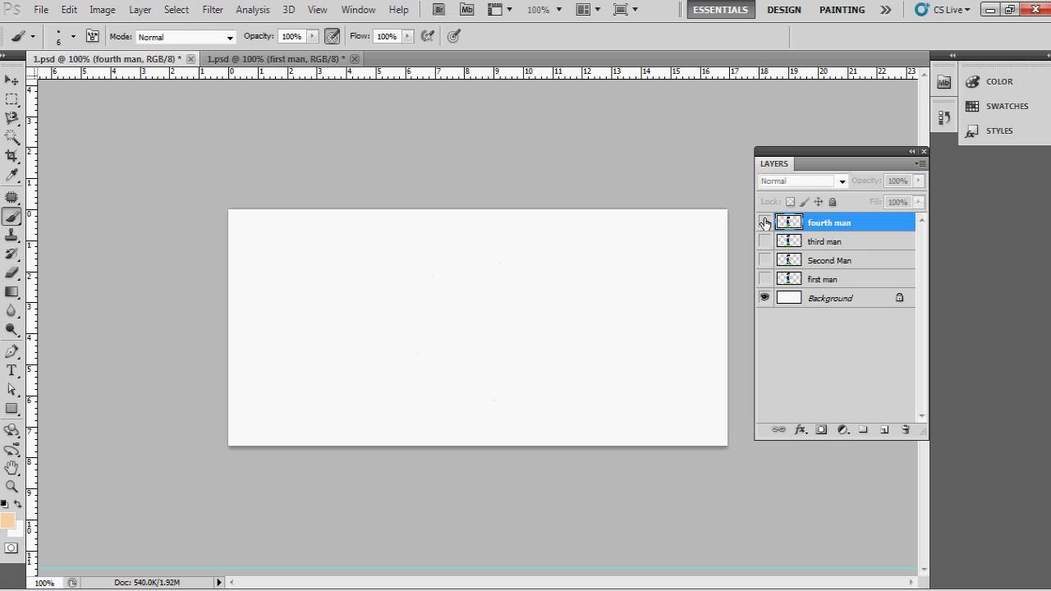
click(765, 280)
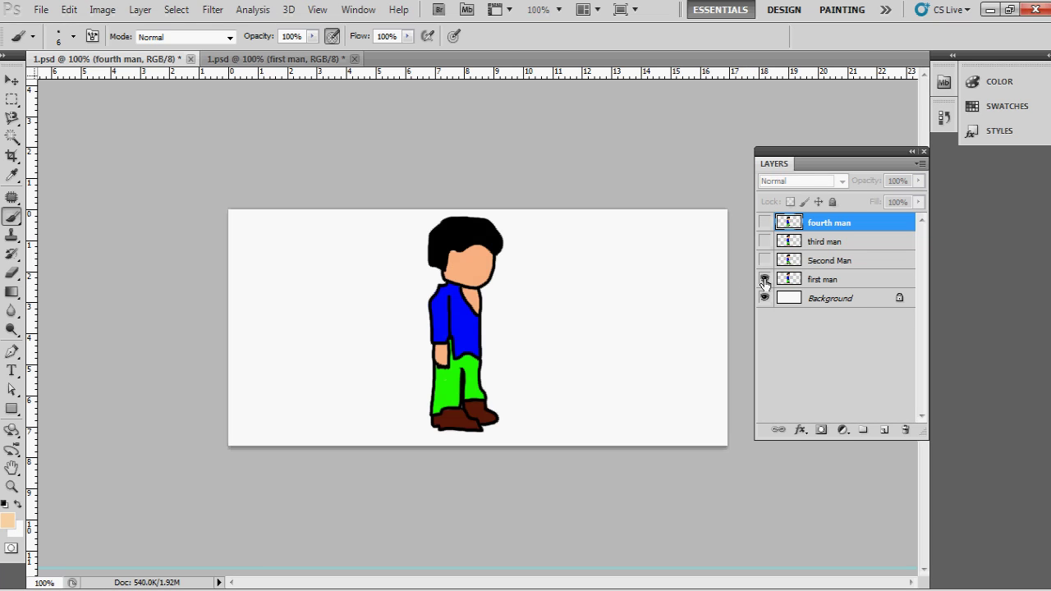
click(12, 80)
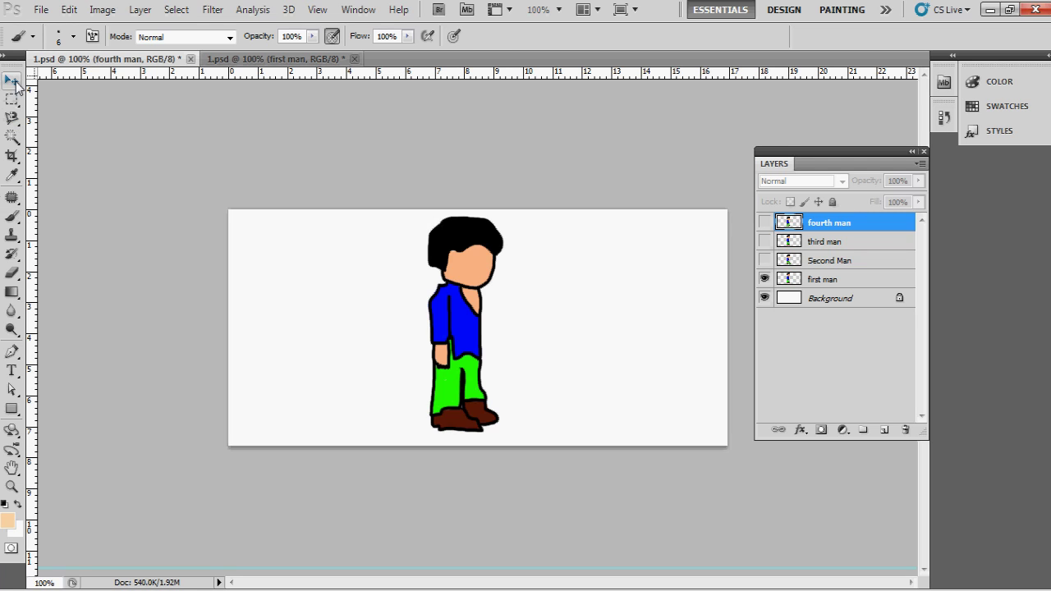
Step: Show the Animation (Frames) panel from the Window menu
click(355, 13)
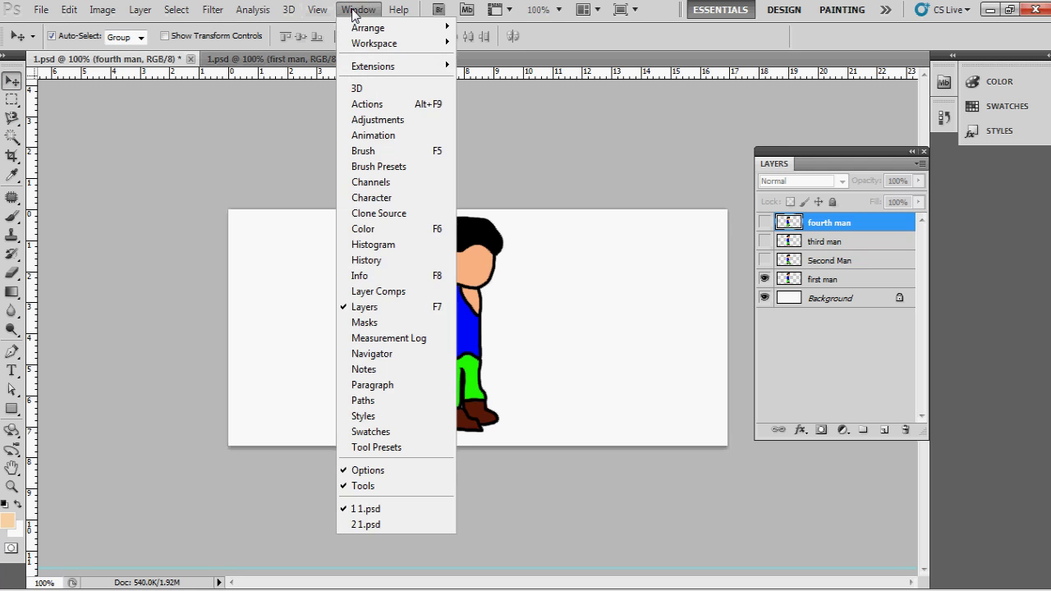
click(374, 136)
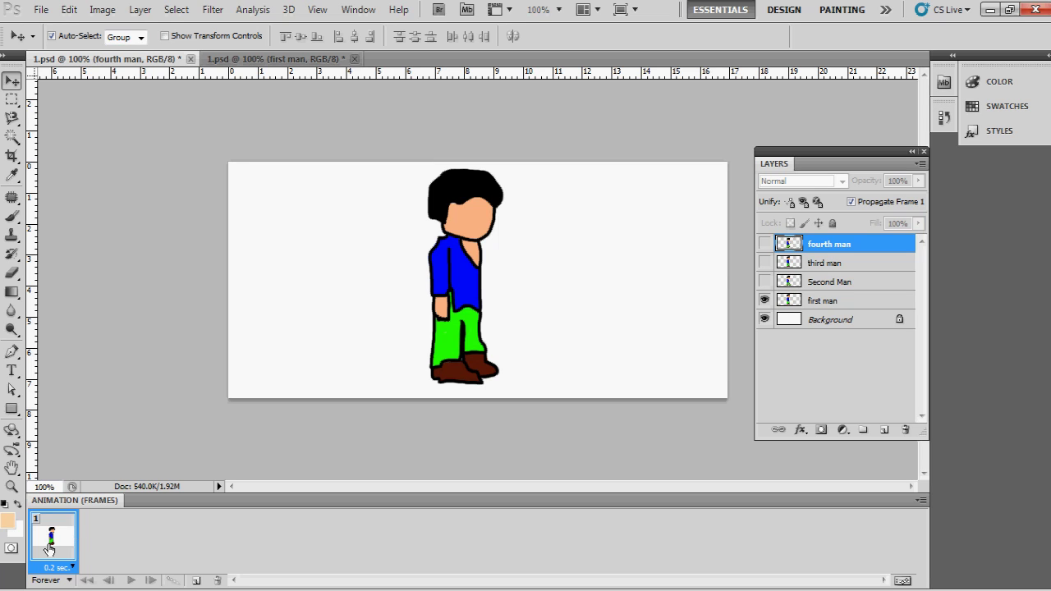
Step: Duplicate the first frame and make frame 2 show the Second Man pose instead of first man
click(196, 581)
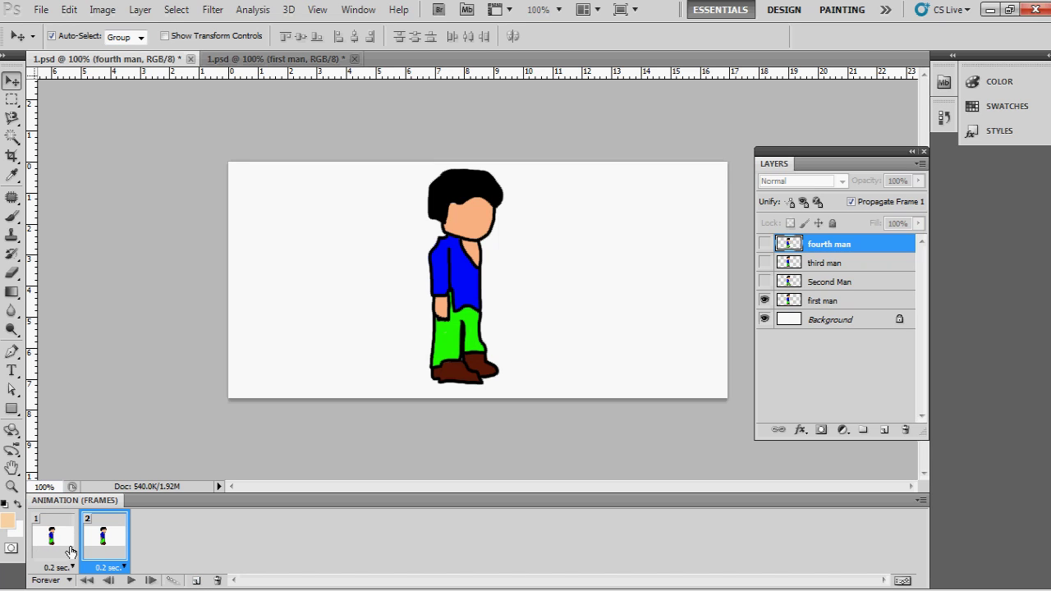
click(64, 550)
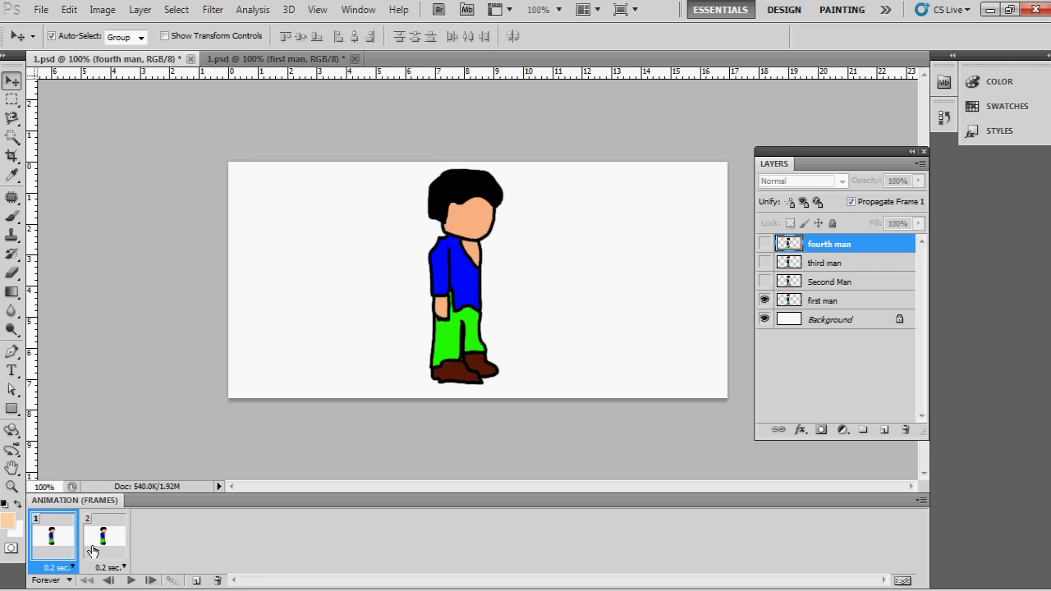
click(92, 552)
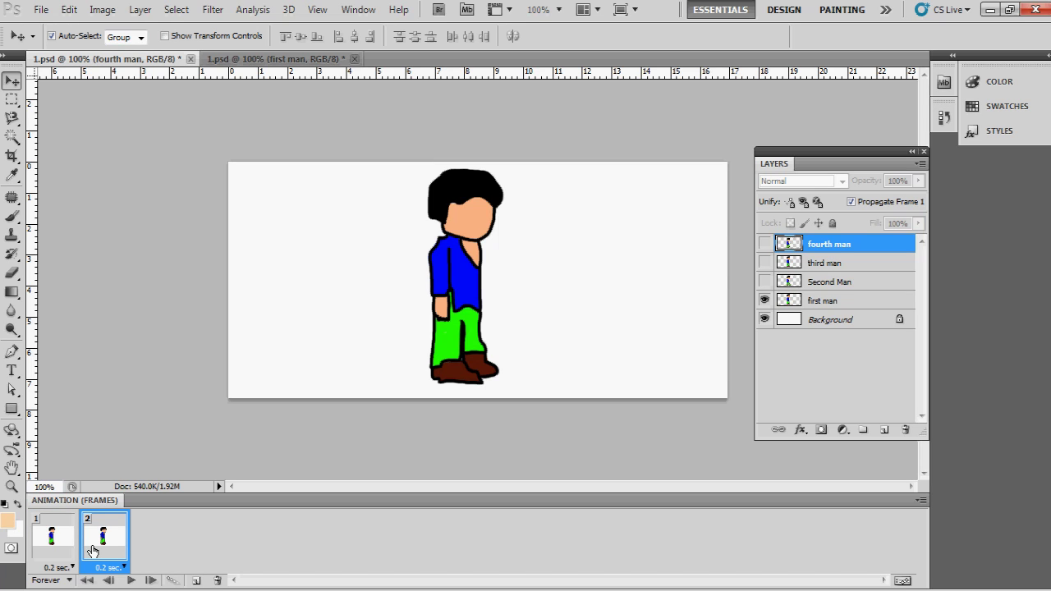
click(816, 304)
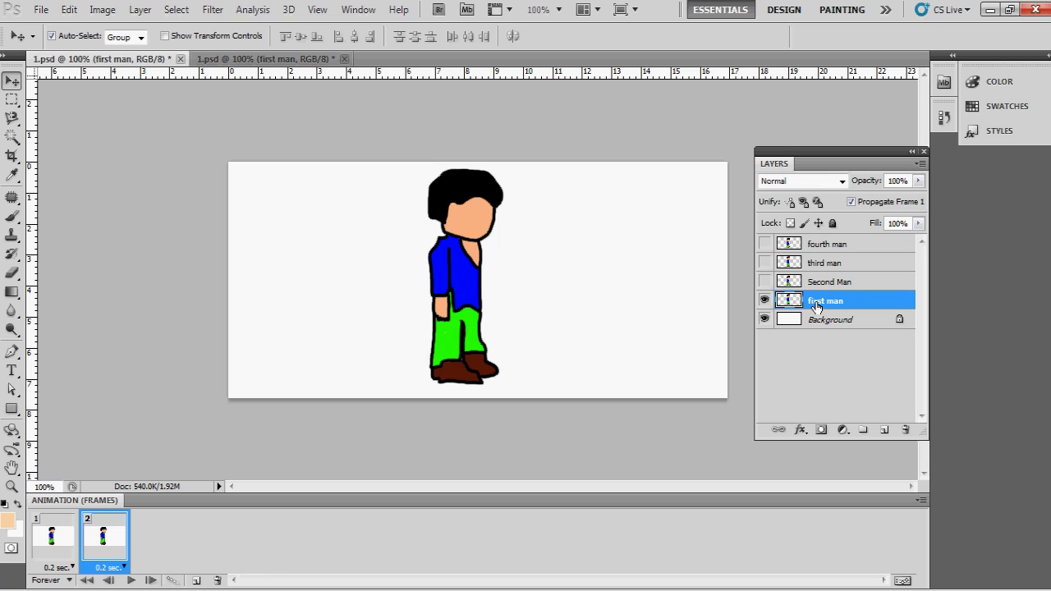
click(765, 301)
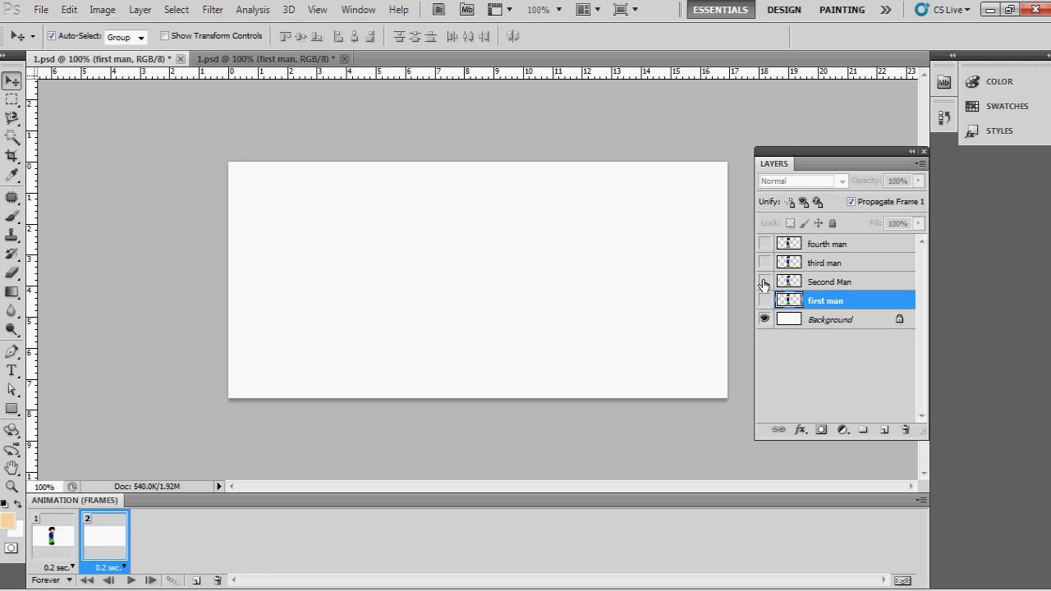
click(764, 283)
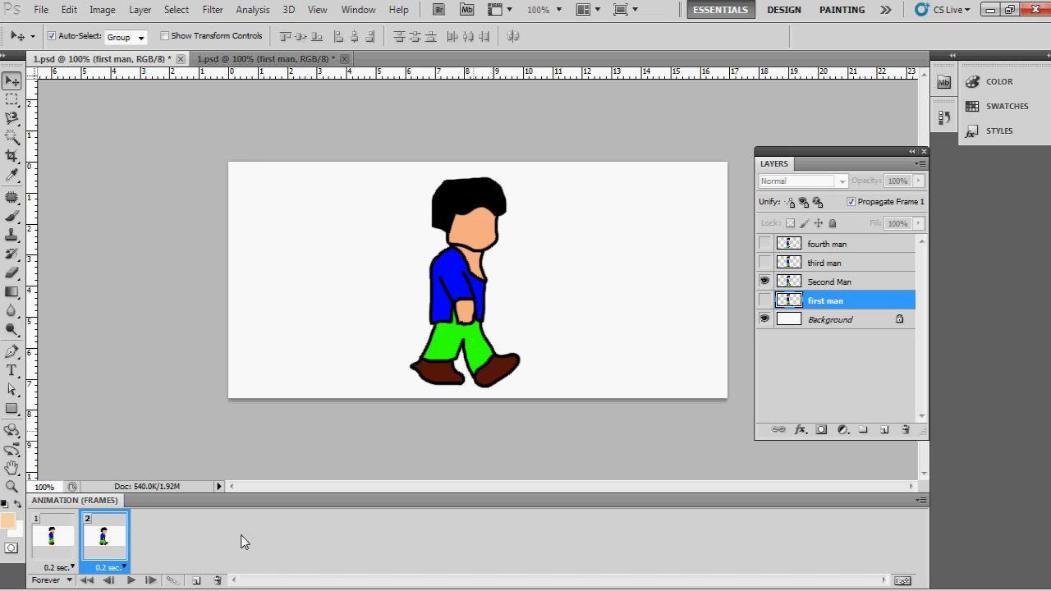
click(63, 552)
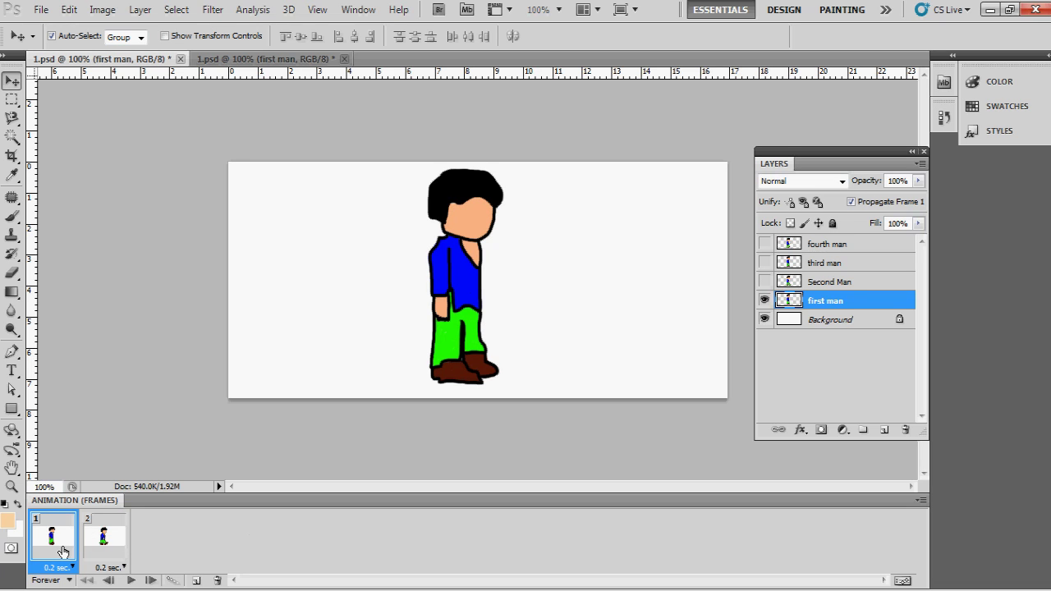
click(112, 542)
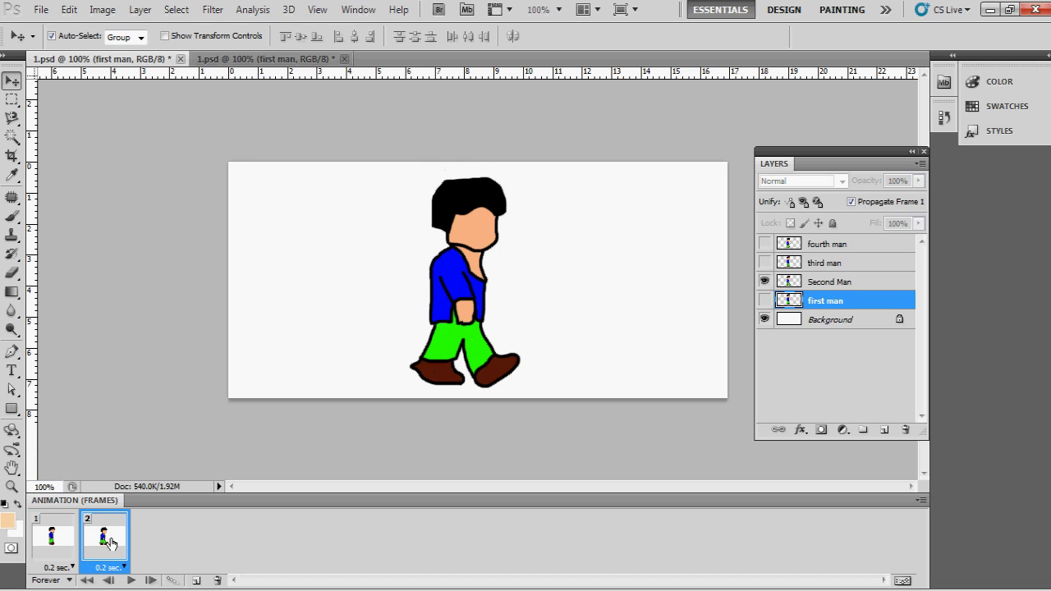
click(54, 544)
drag(54, 544, 101, 545)
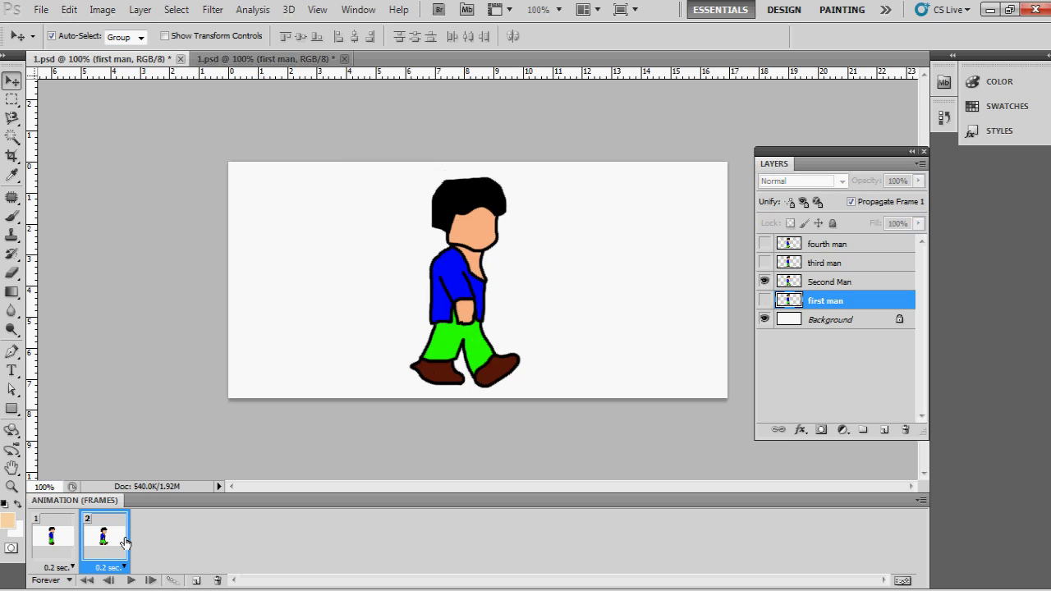
Step: Add frames 3 and 4 showing the third and fourth man poses respectively
click(196, 580)
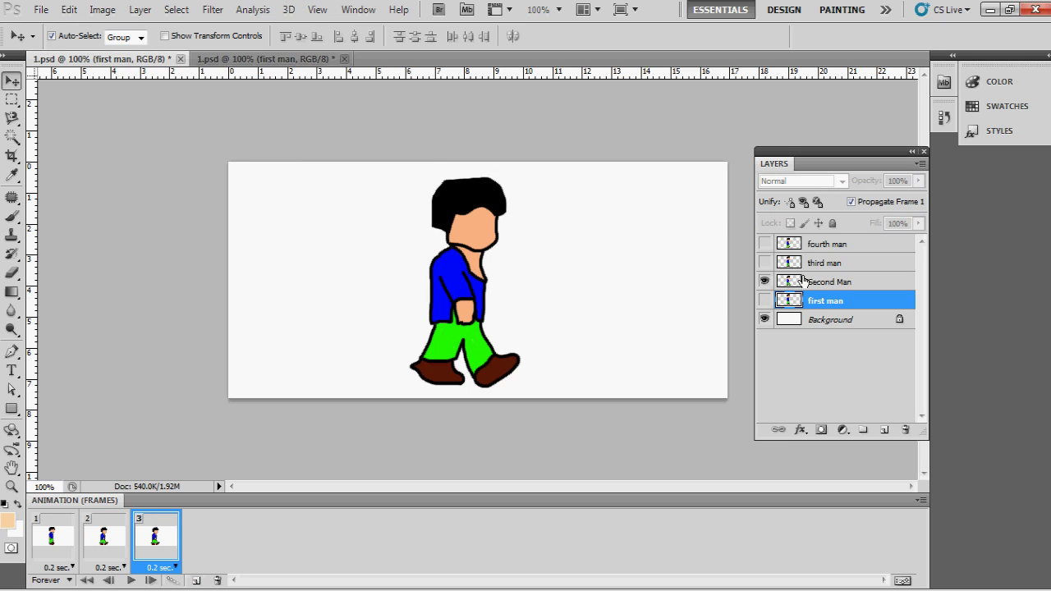
click(765, 281)
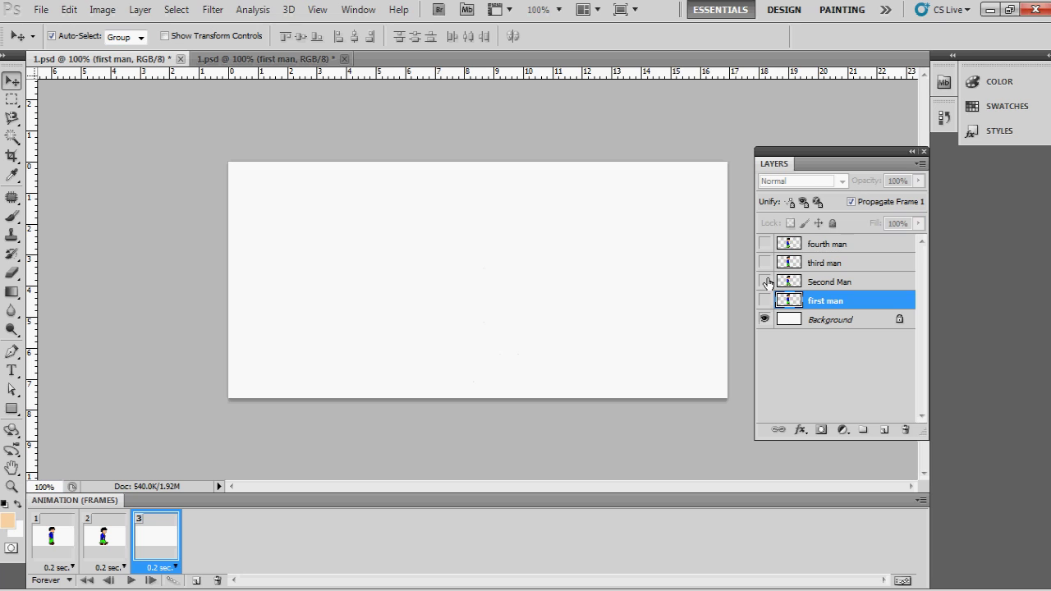
click(765, 264)
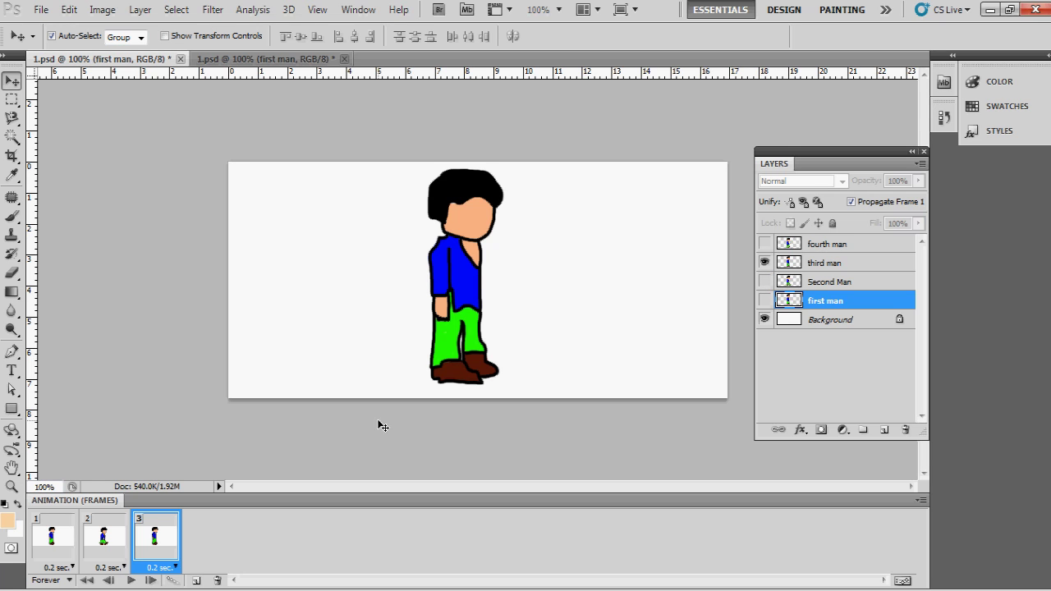
click(196, 580)
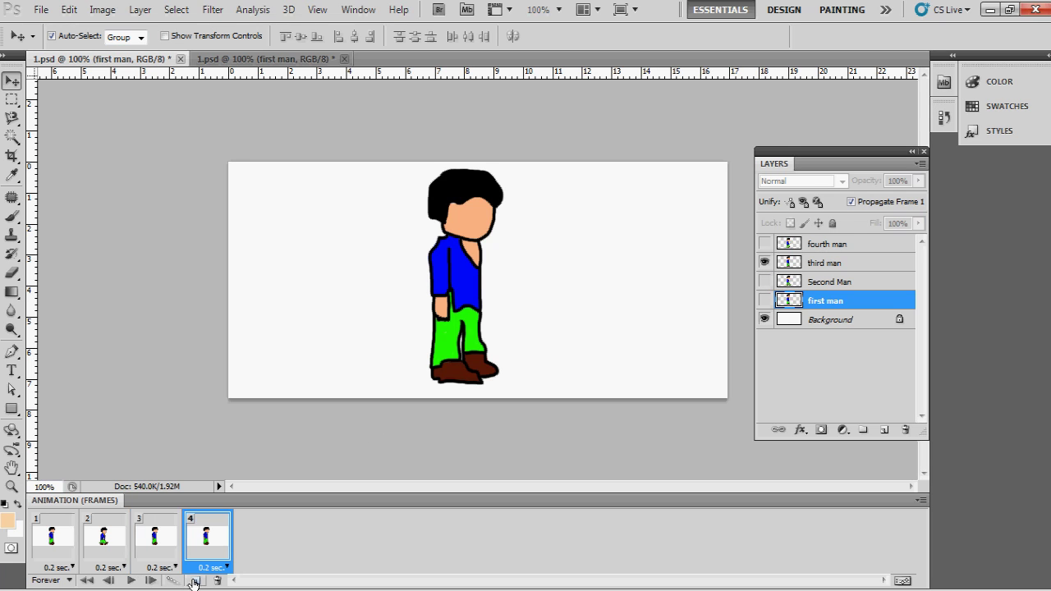
click(765, 263)
click(764, 244)
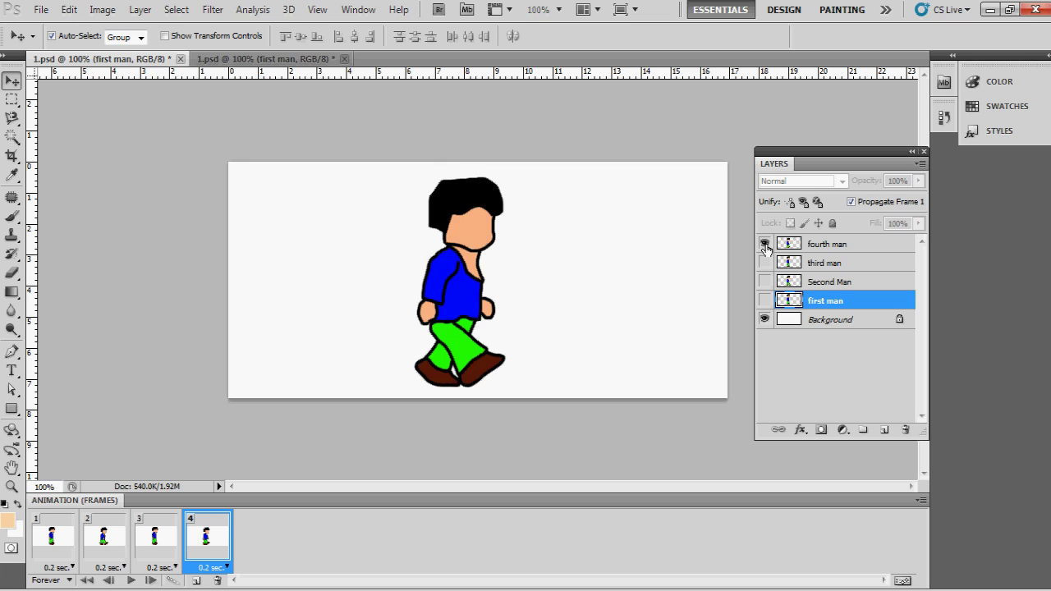
click(825, 244)
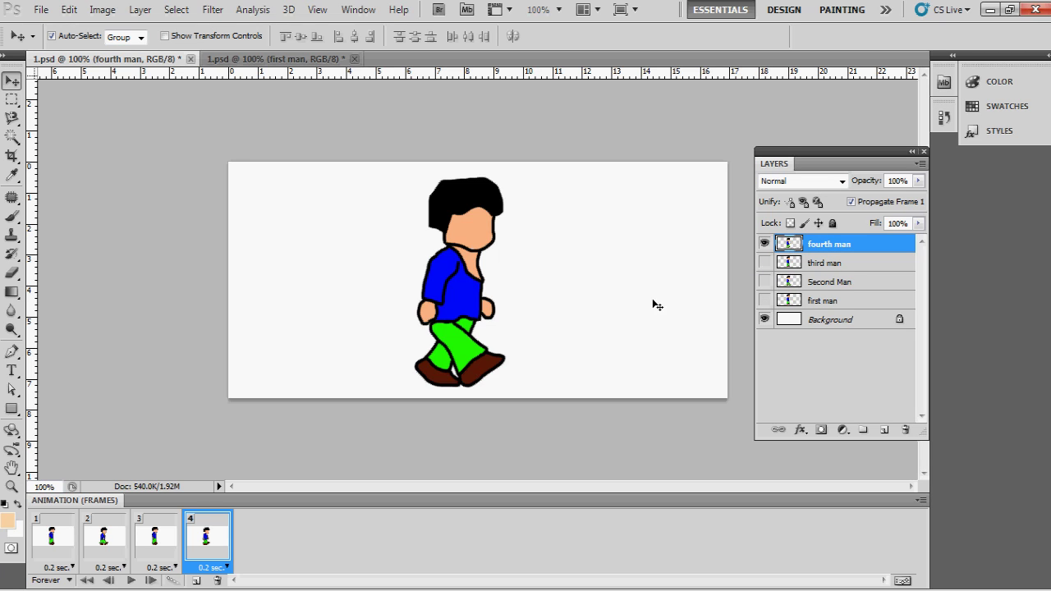
Step: Review frames 3, 2 and 1, then select all four frames together
click(156, 547)
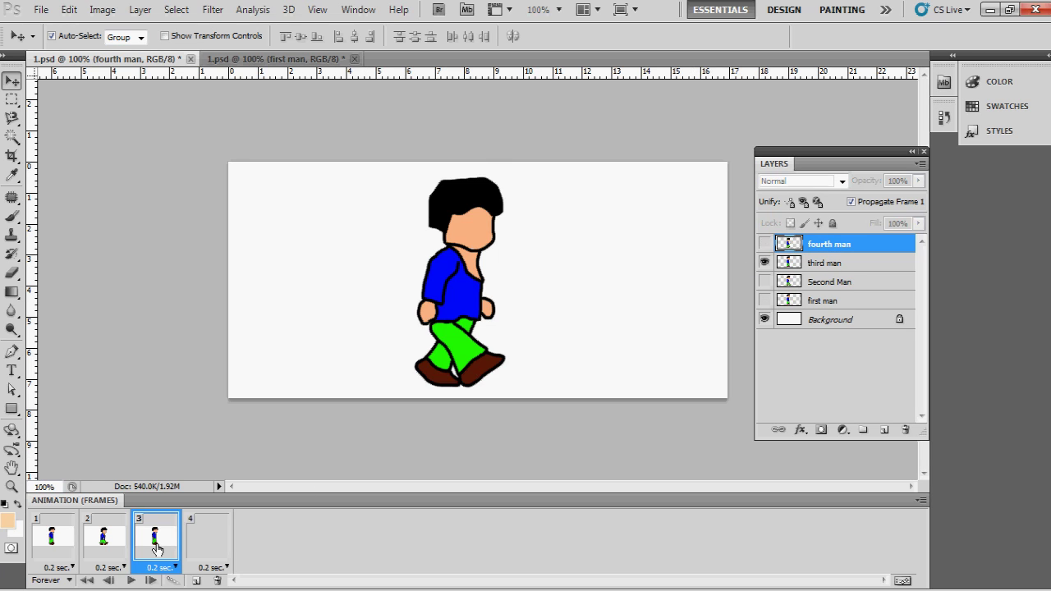
click(105, 547)
click(54, 547)
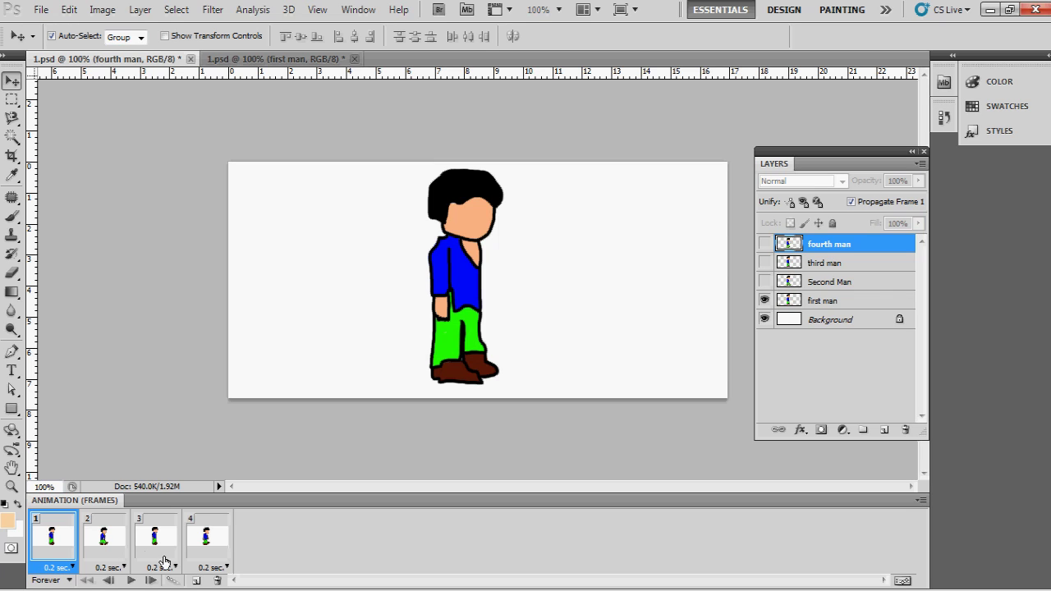
shift+click(217, 545)
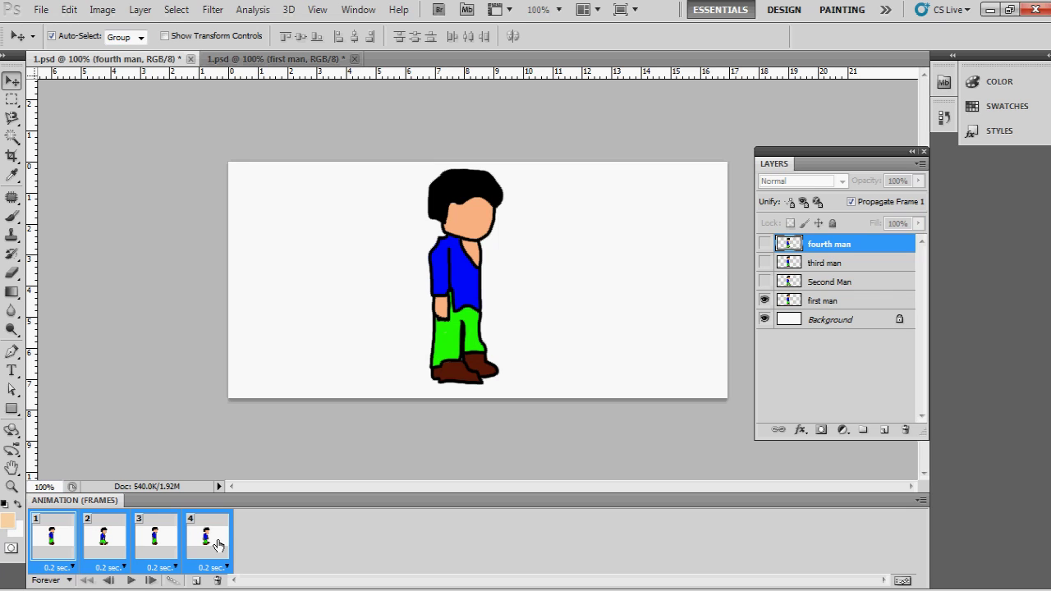
Step: Give all four frames a 0.2-second delay, play and stop the preview, then select first man
click(67, 570)
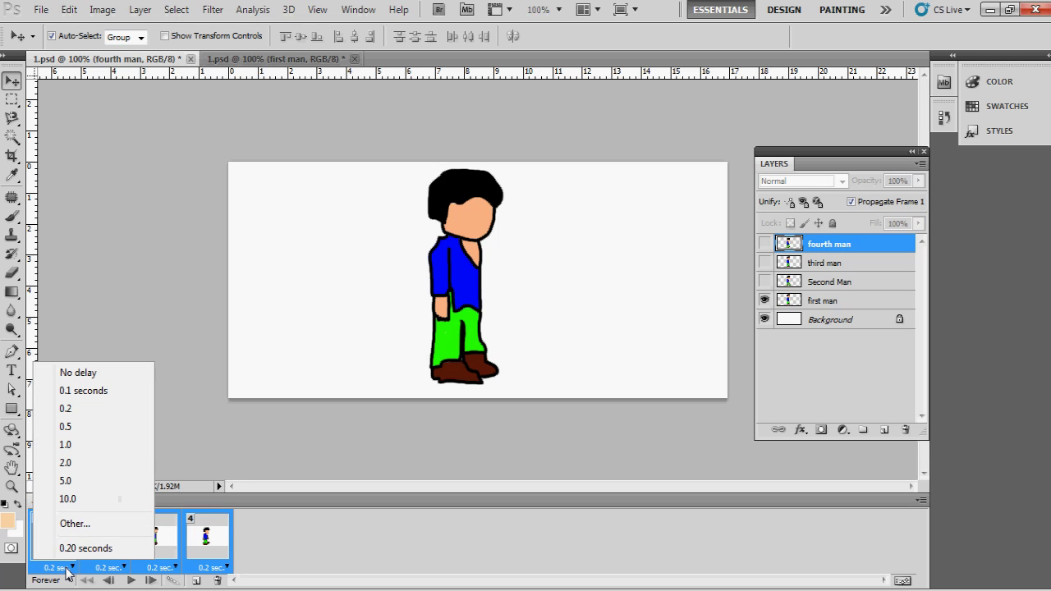
click(90, 409)
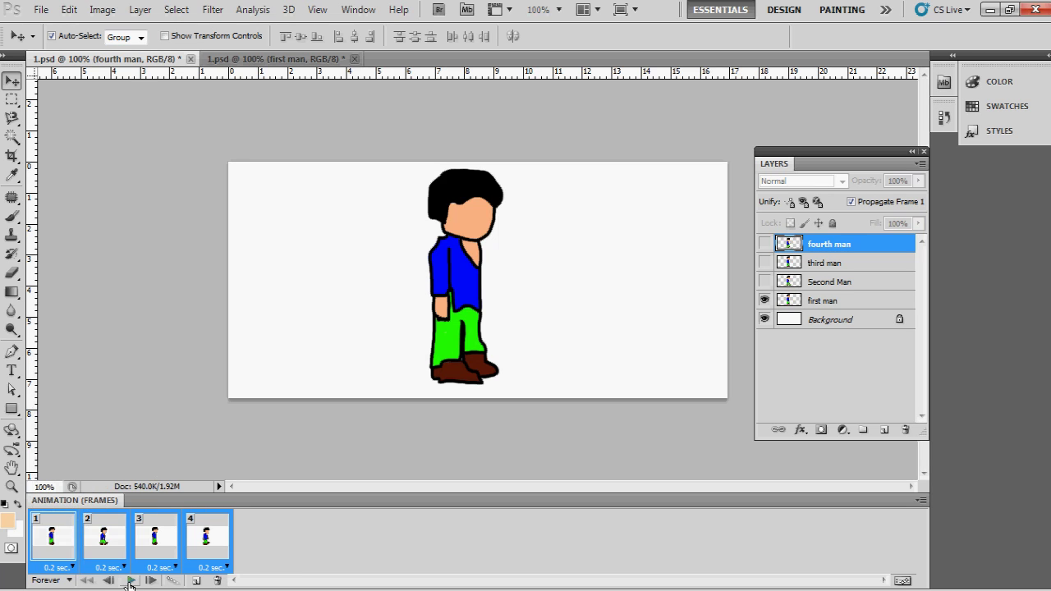
click(130, 581)
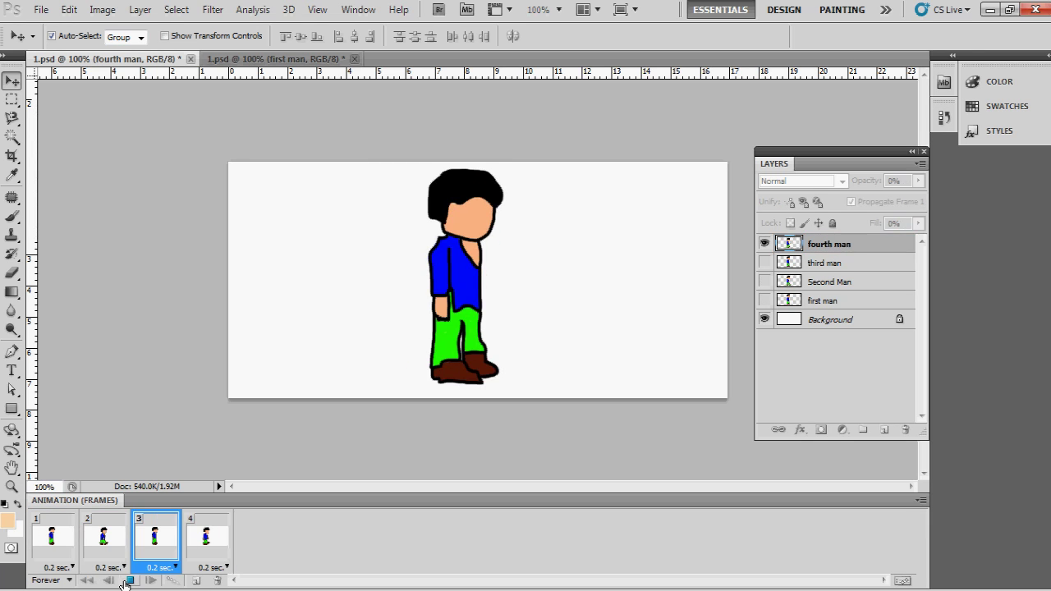
click(129, 581)
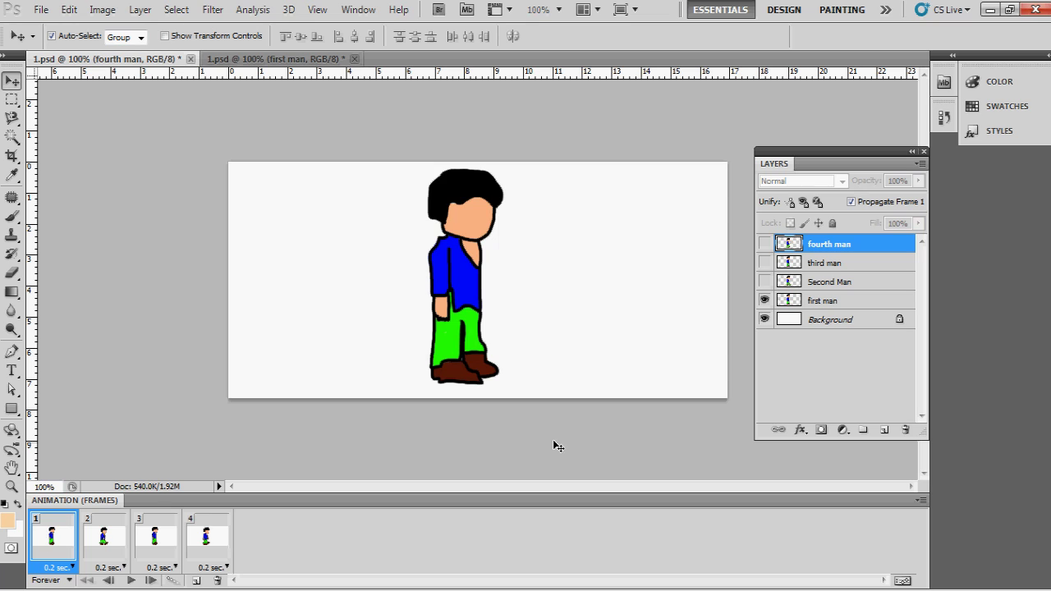
click(818, 304)
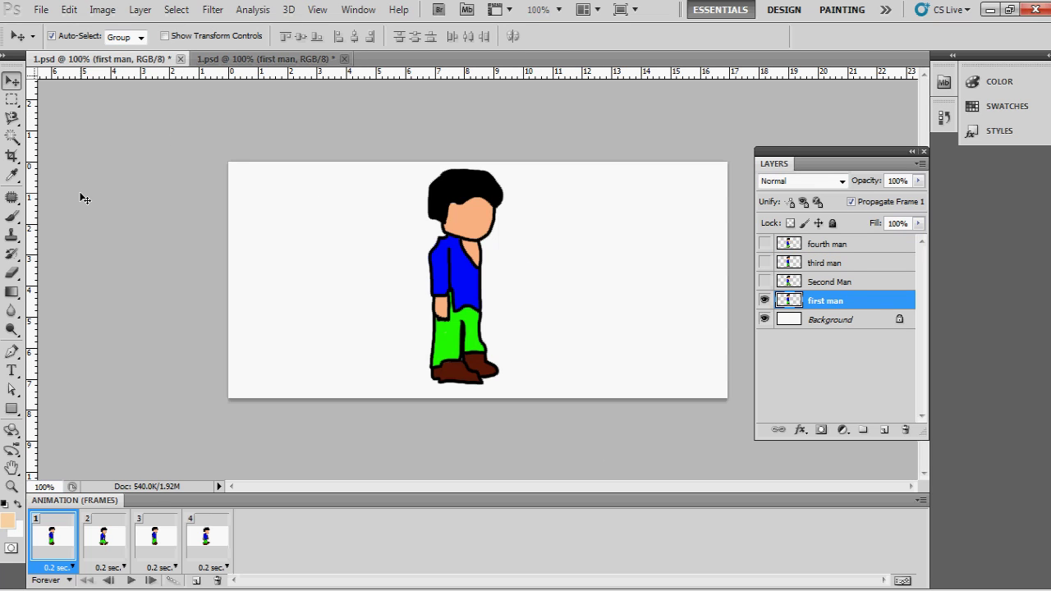
Step: Load the 134 px grass brush preset
key(b)
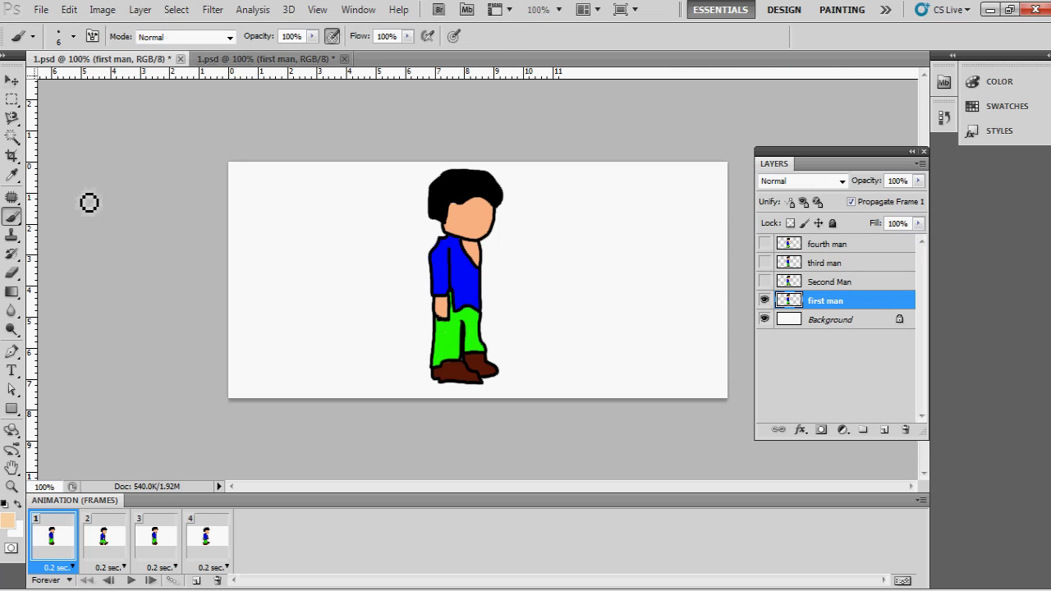
click(74, 38)
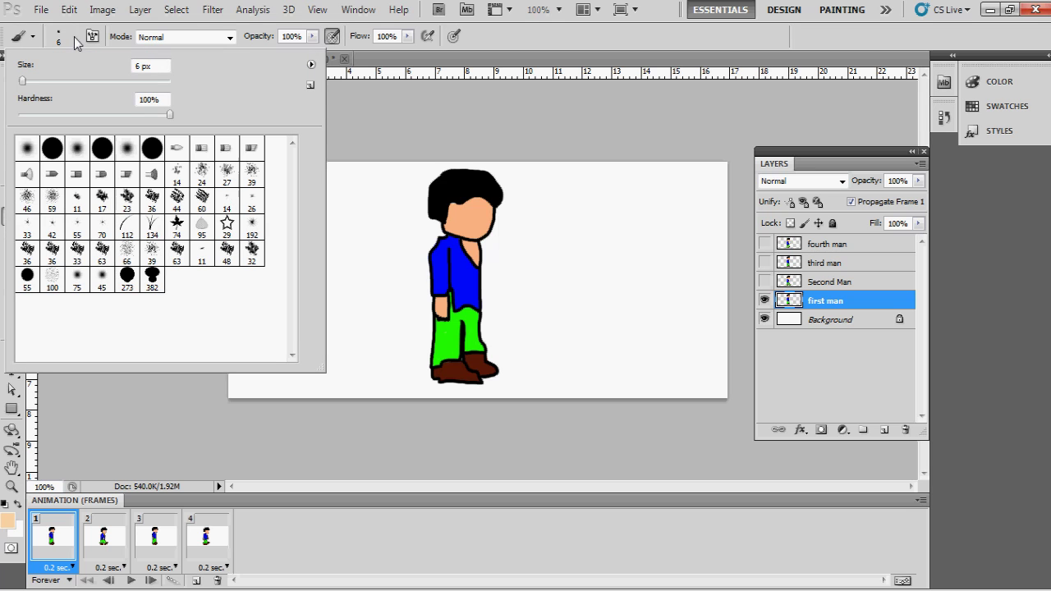
click(152, 231)
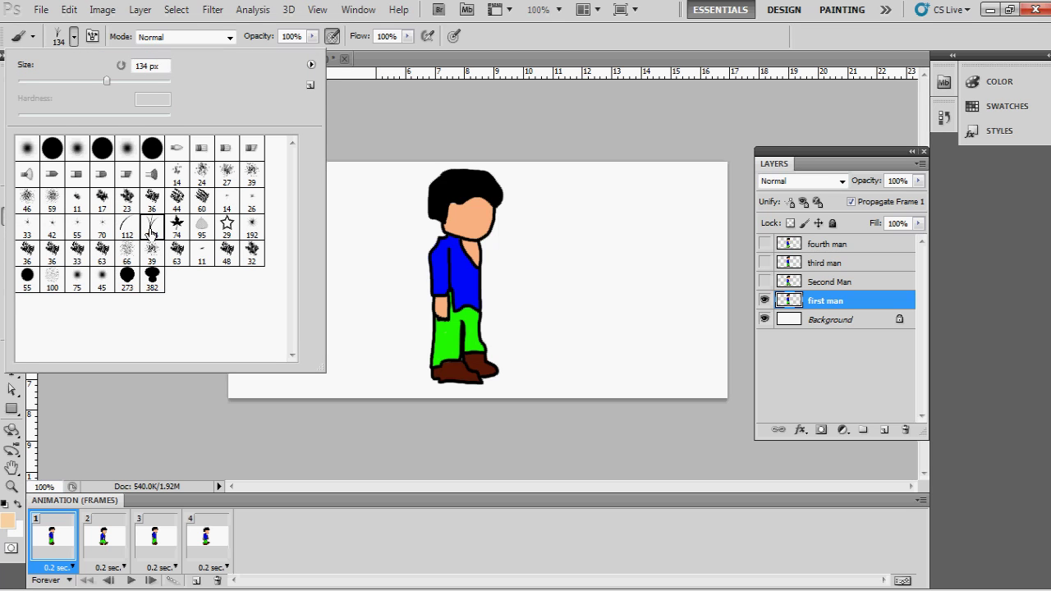
double_click(152, 230)
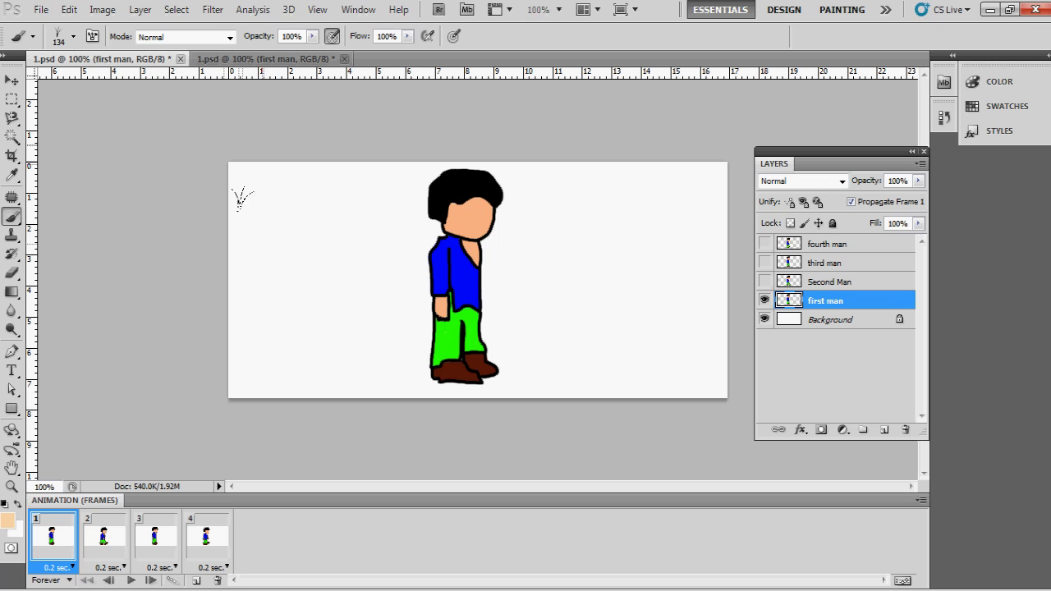
Step: Inspect the grass brush's shape dynamics, scattering and colour dynamics settings
key(F5)
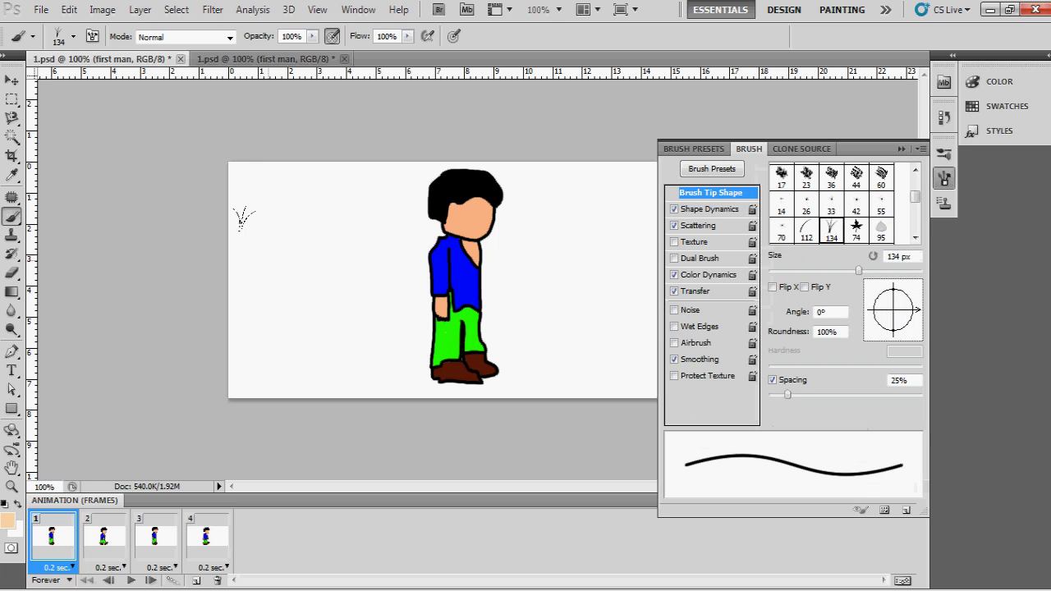
click(714, 211)
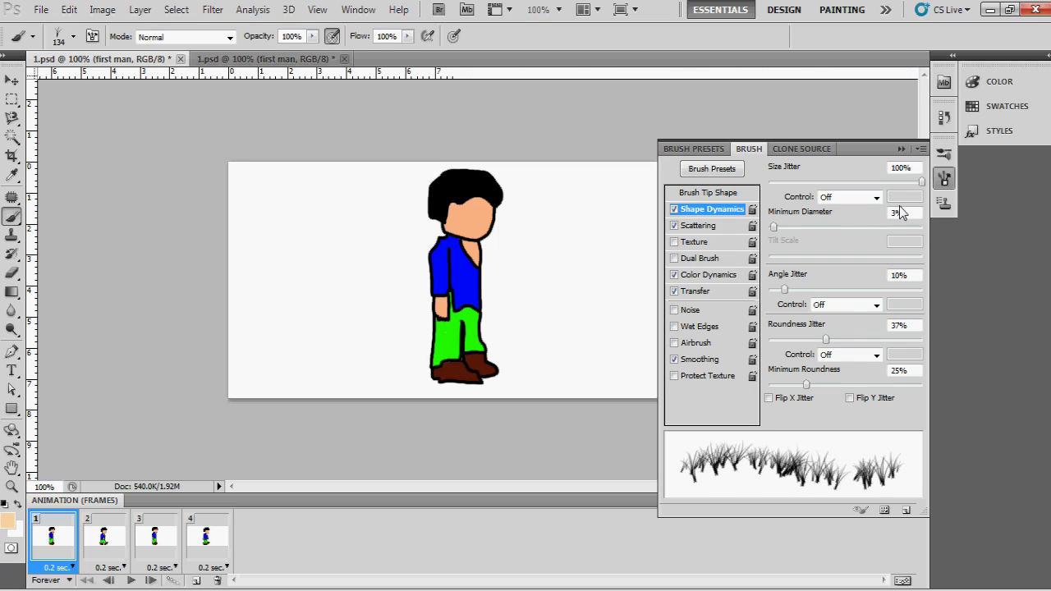
drag(903, 211, 872, 224)
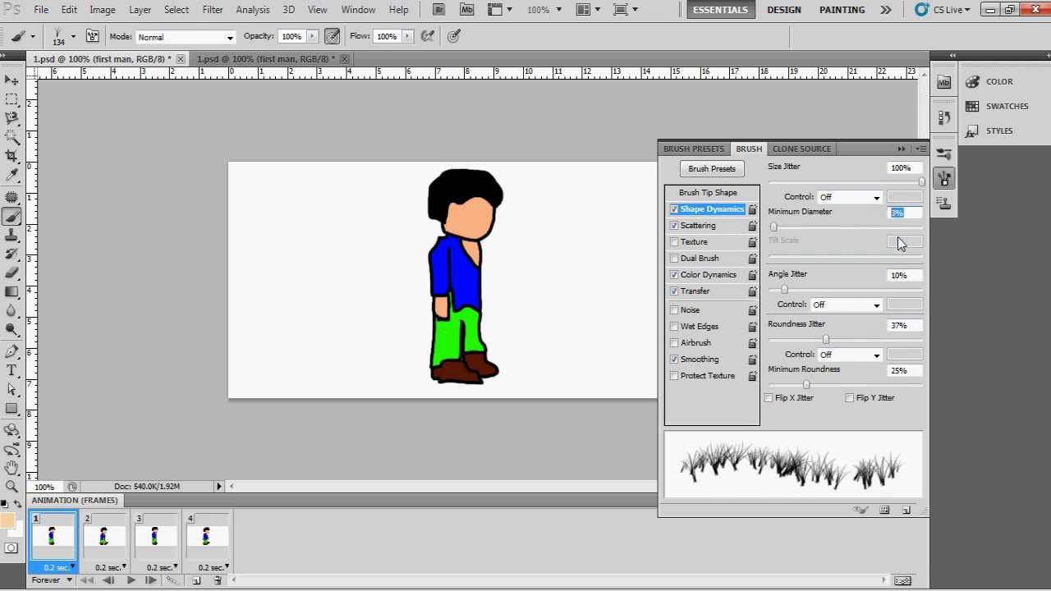
click(907, 276)
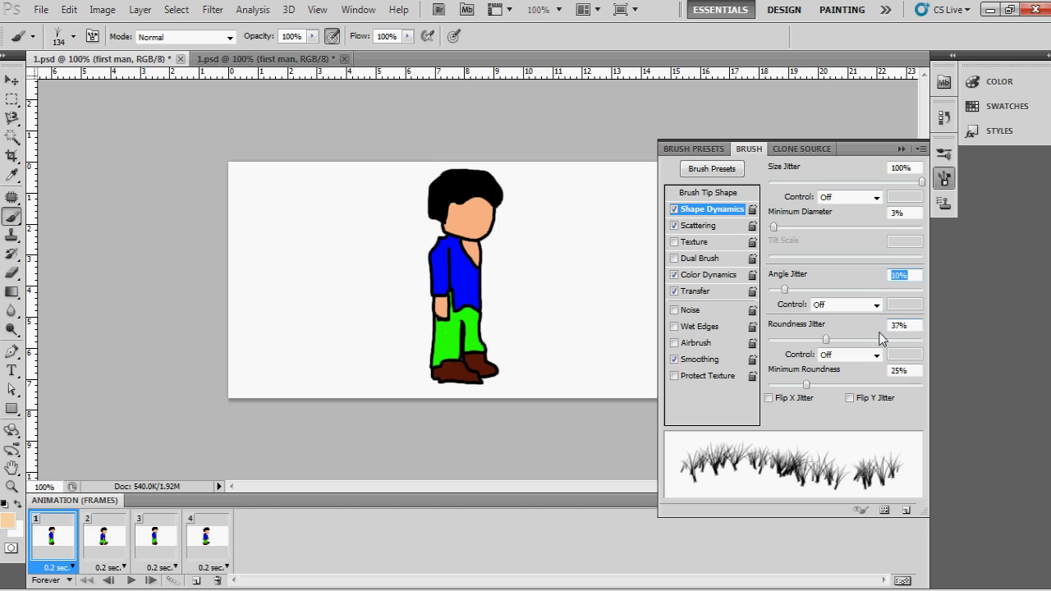
click(724, 226)
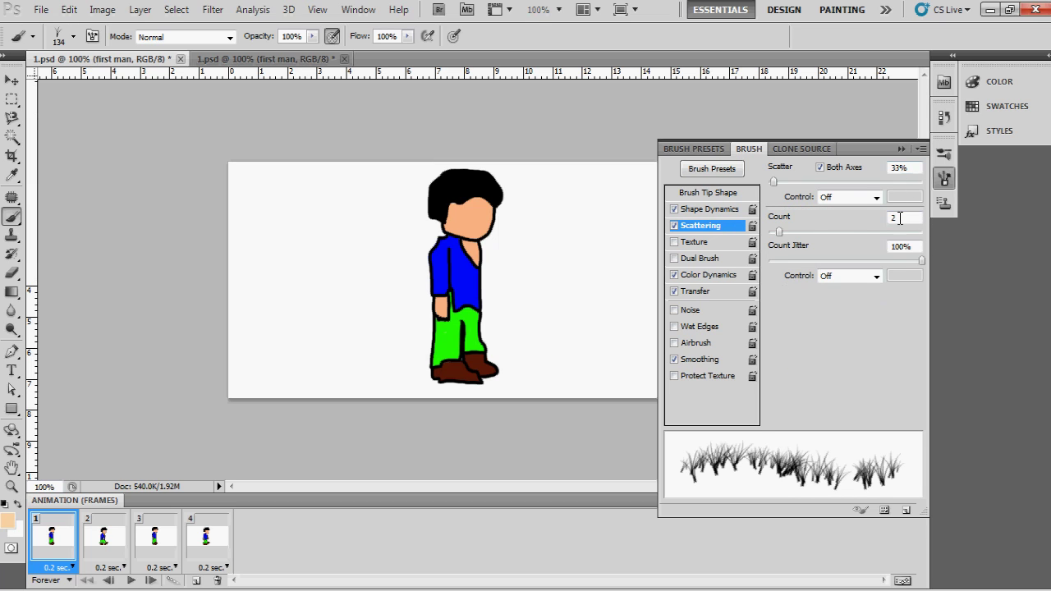
click(715, 275)
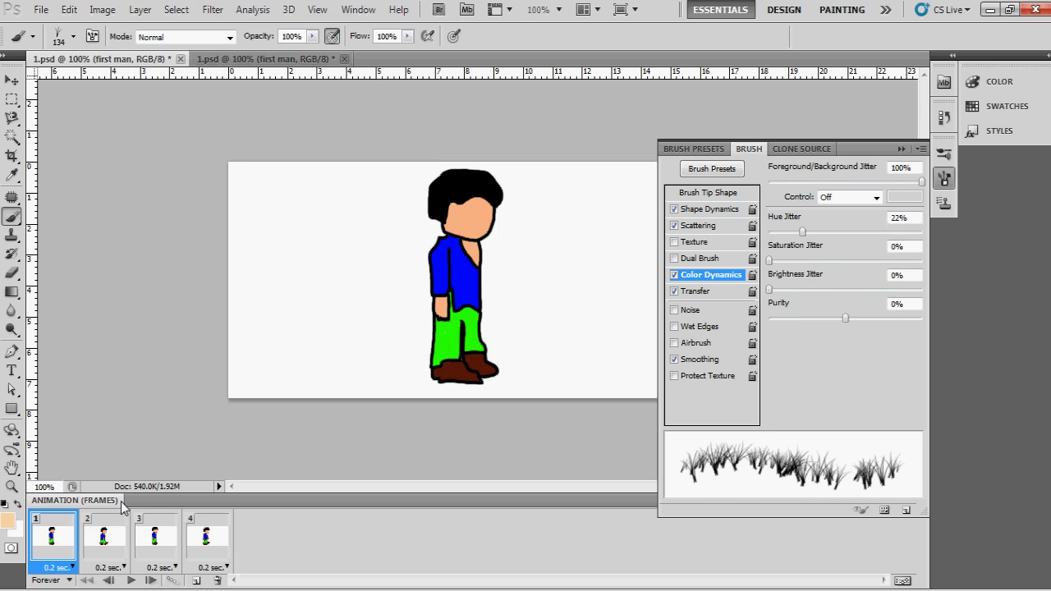
Step: Set the foreground colour to bright green 1ed100
click(8, 519)
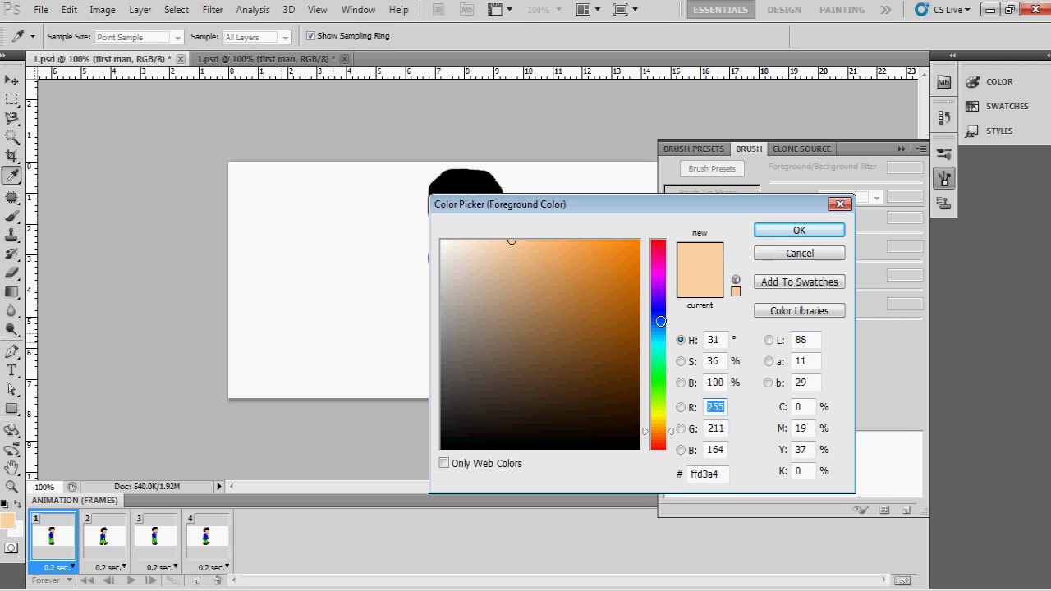
click(662, 385)
mouse_move(631, 281)
mouse_down()
mouse_move(638, 291)
mouse_move(639, 278)
mouse_up()
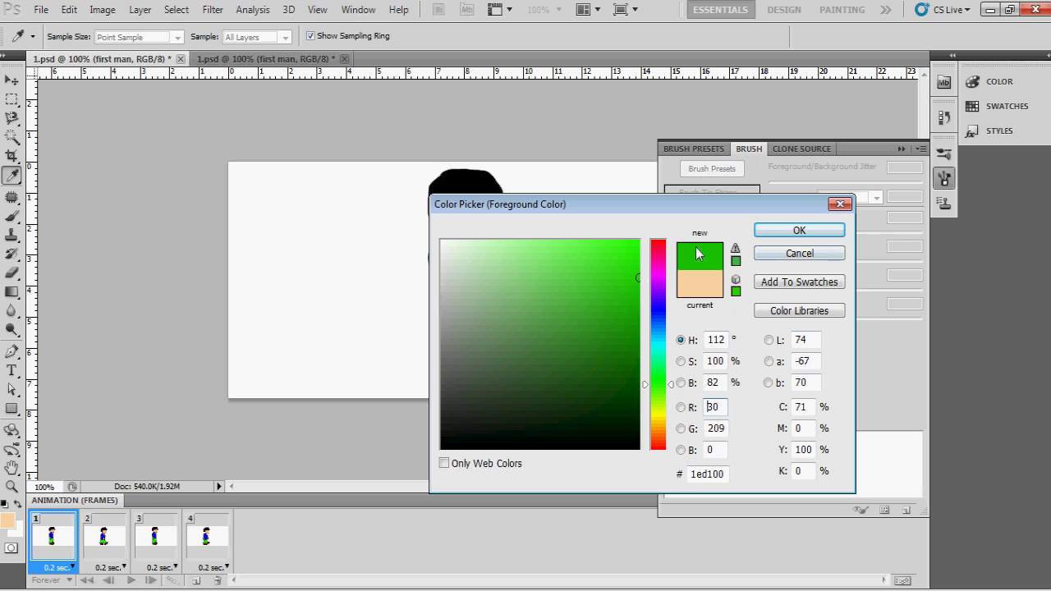
click(814, 232)
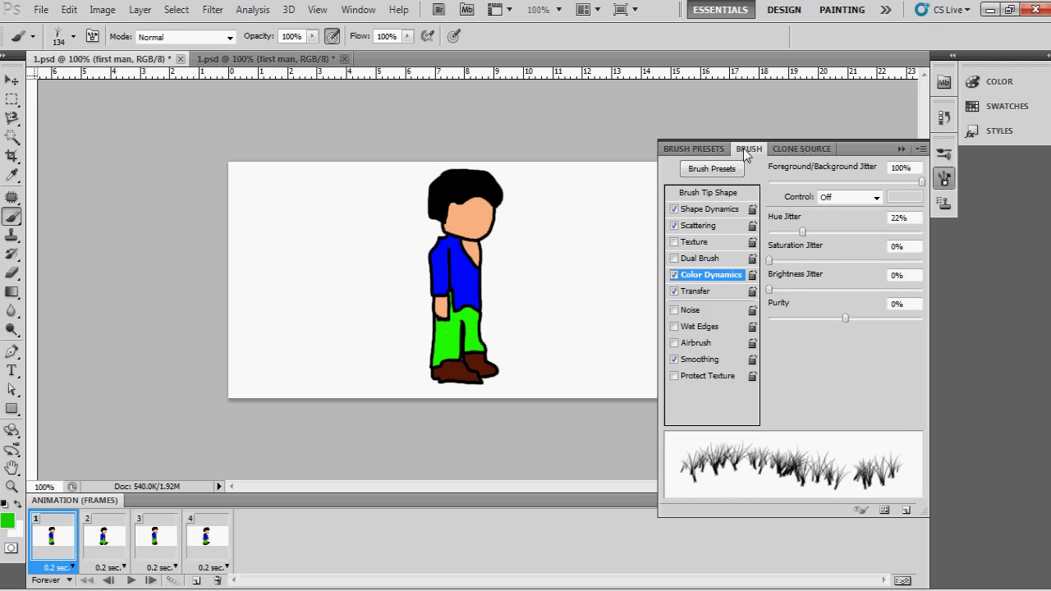
Step: Paint green grass along the bottom of animation frames 1 and 2
click(743, 148)
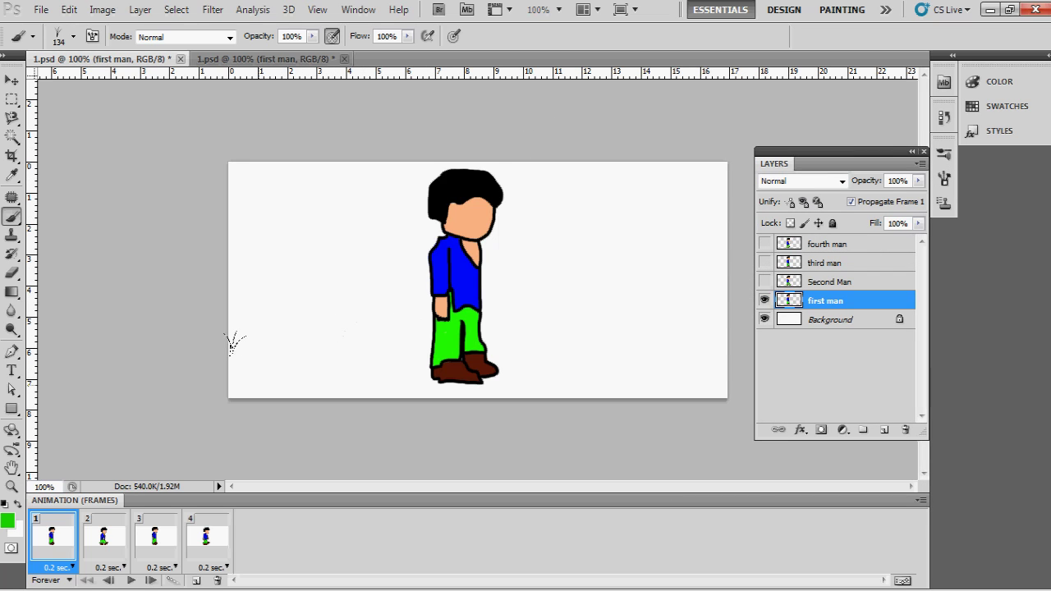
mouse_move(226, 339)
mouse_down()
mouse_move(353, 347)
mouse_move(402, 374)
mouse_move(492, 382)
mouse_move(516, 357)
mouse_move(591, 341)
mouse_move(706, 345)
mouse_up()
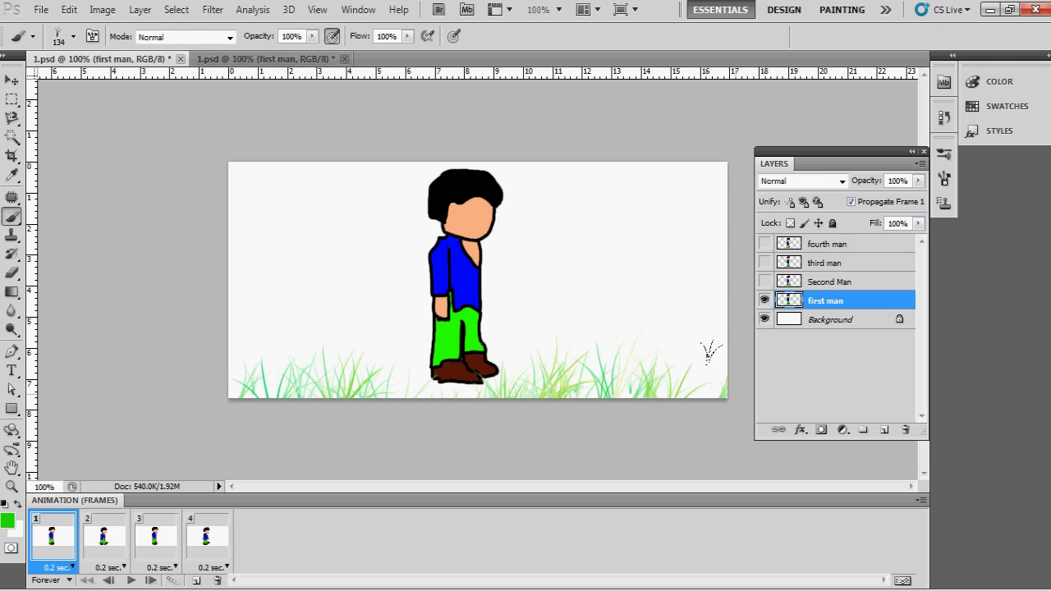
click(97, 549)
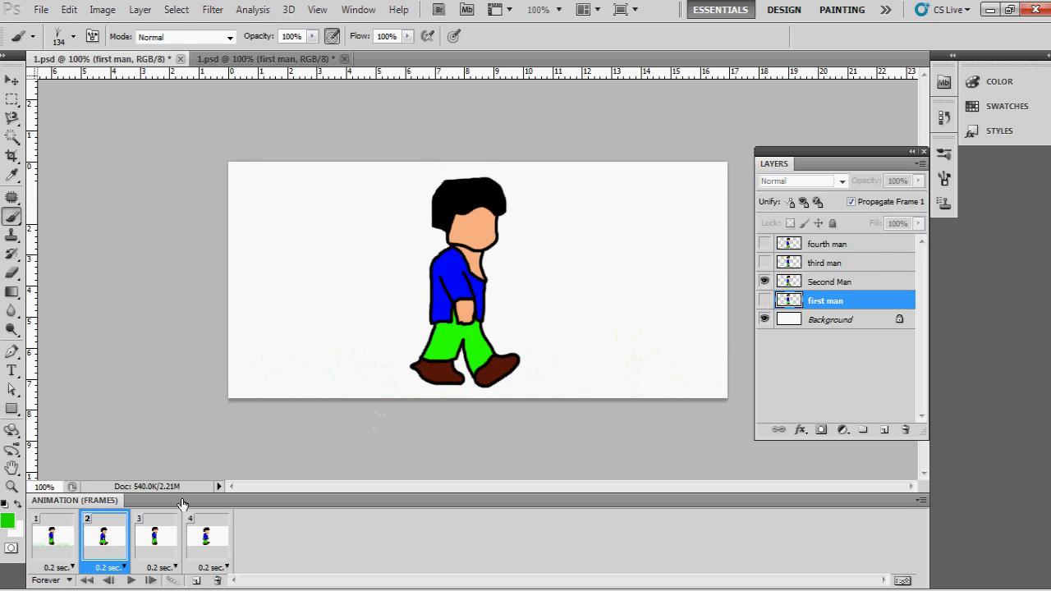
click(829, 283)
mouse_move(229, 356)
mouse_down()
mouse_move(352, 347)
mouse_move(423, 357)
mouse_move(570, 342)
mouse_move(694, 352)
mouse_move(608, 358)
mouse_up()
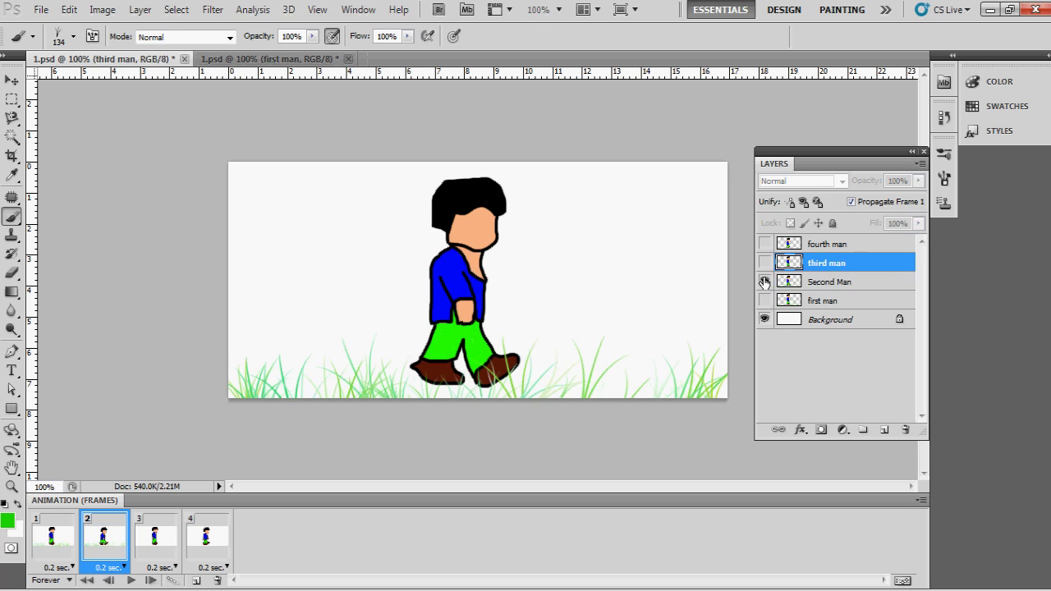
click(765, 282)
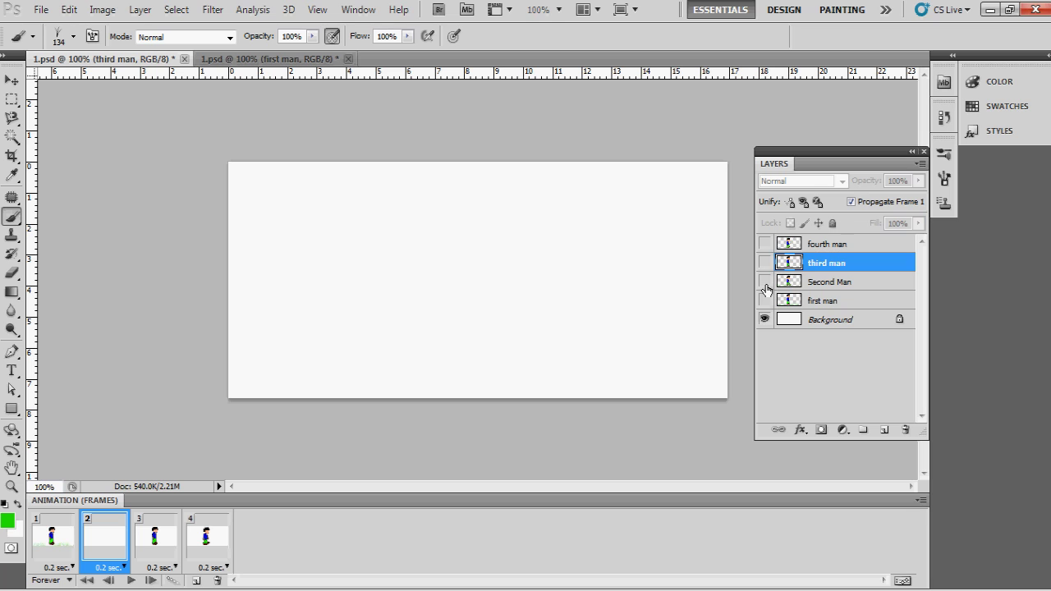
click(765, 281)
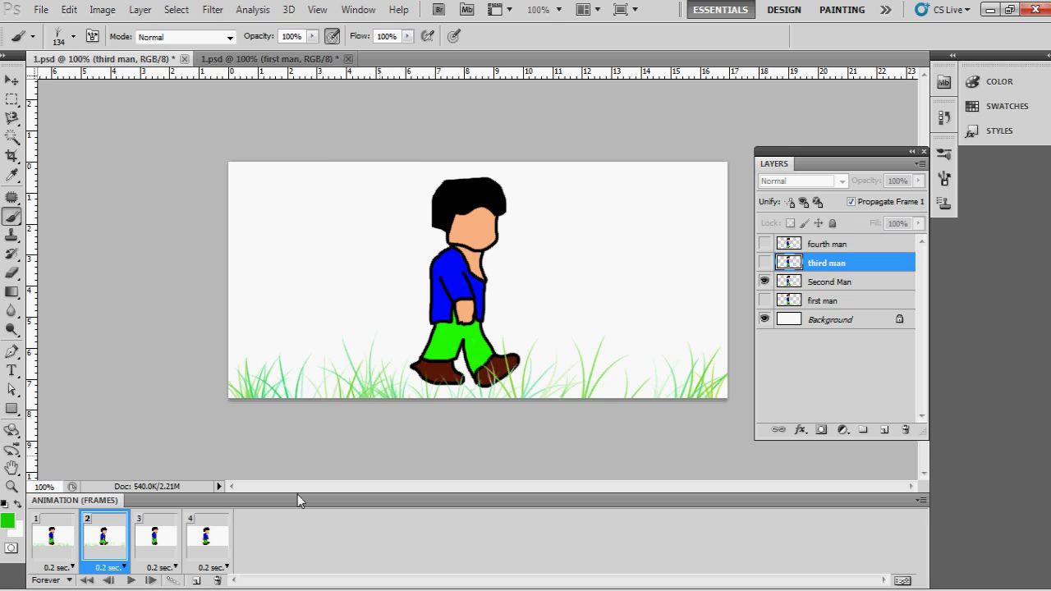
Step: Paint grass along the bottom of frames 3 and 4, then play the walk loop
click(154, 550)
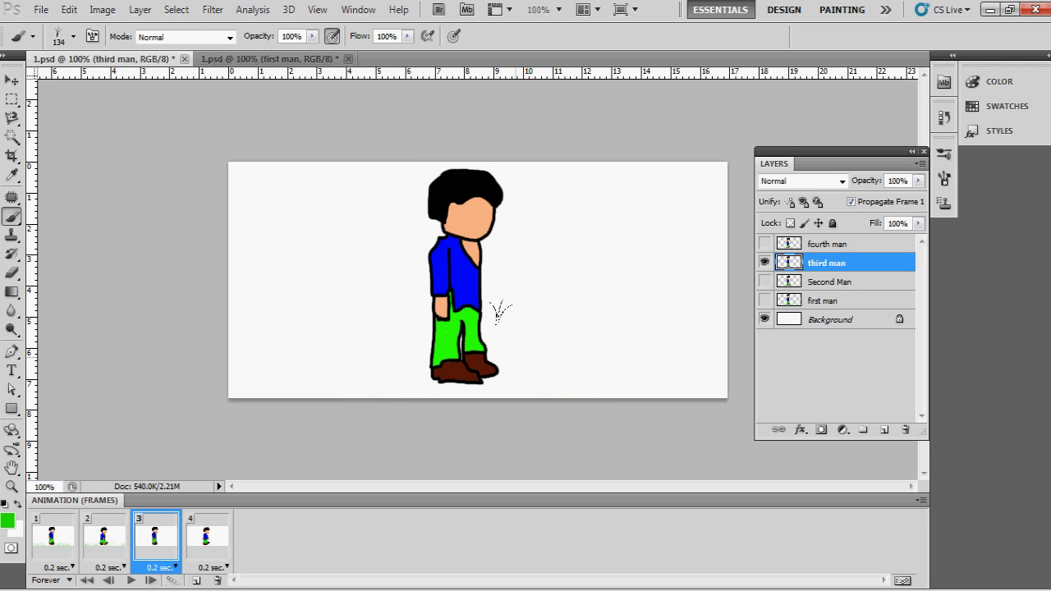
mouse_move(254, 349)
mouse_down()
mouse_move(476, 367)
mouse_move(537, 352)
mouse_move(699, 355)
mouse_up()
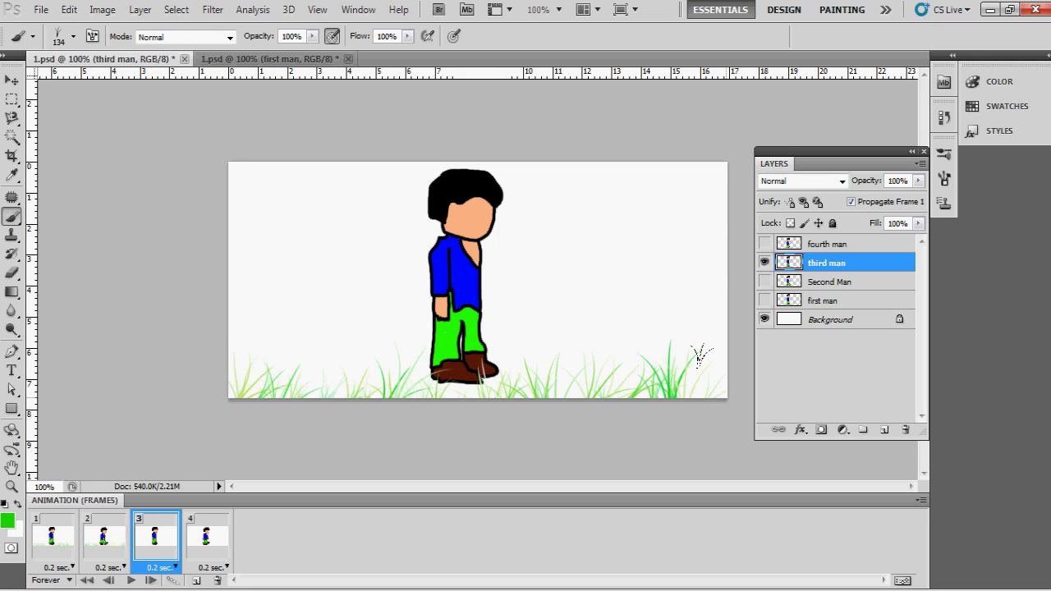
click(821, 248)
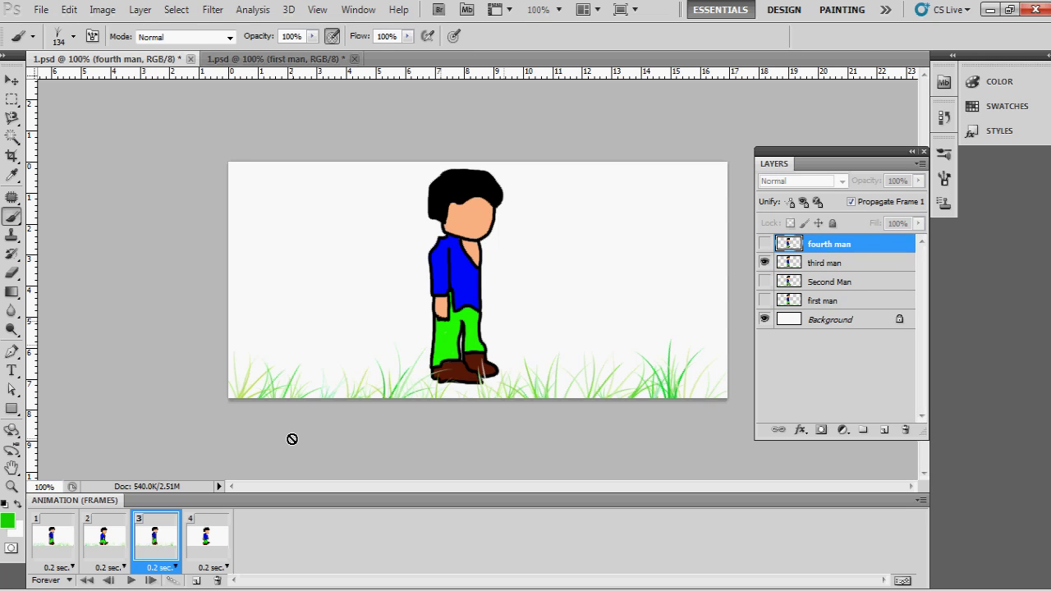
click(206, 556)
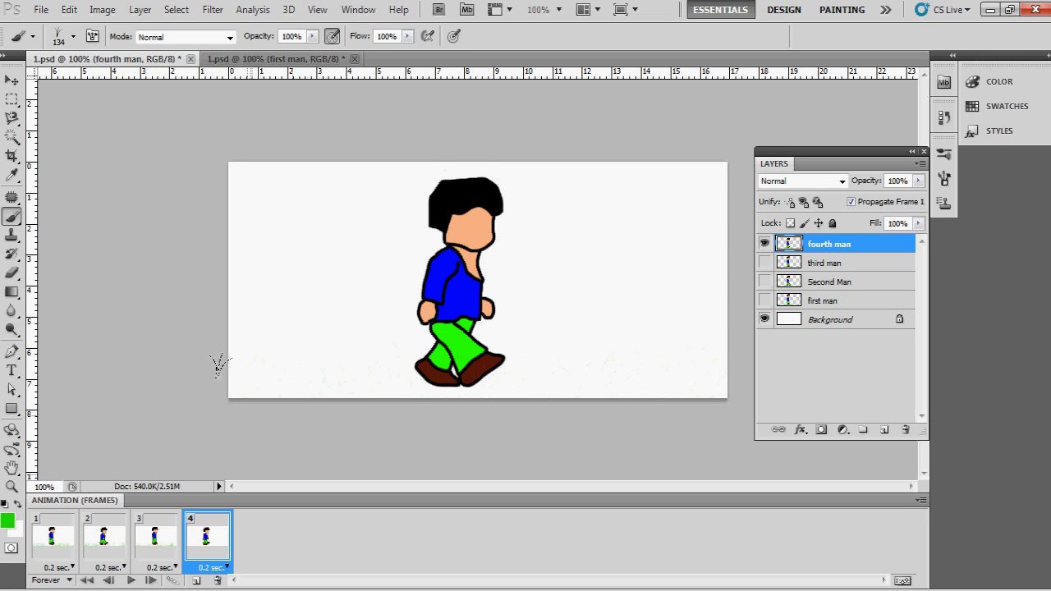
mouse_move(258, 367)
mouse_down()
mouse_move(386, 380)
mouse_move(437, 365)
mouse_up()
drag(532, 360, 711, 347)
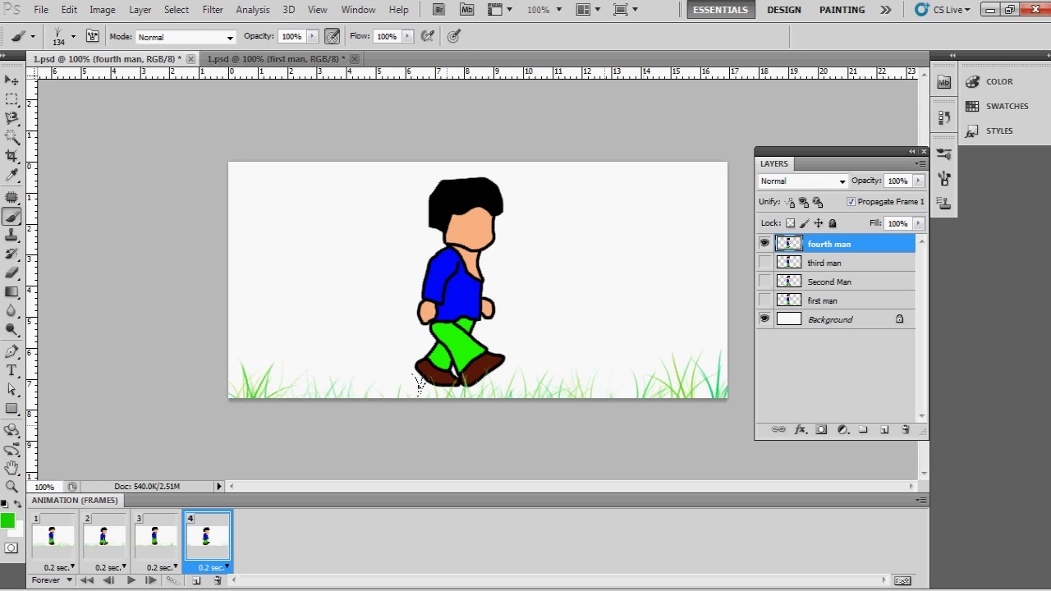
click(129, 581)
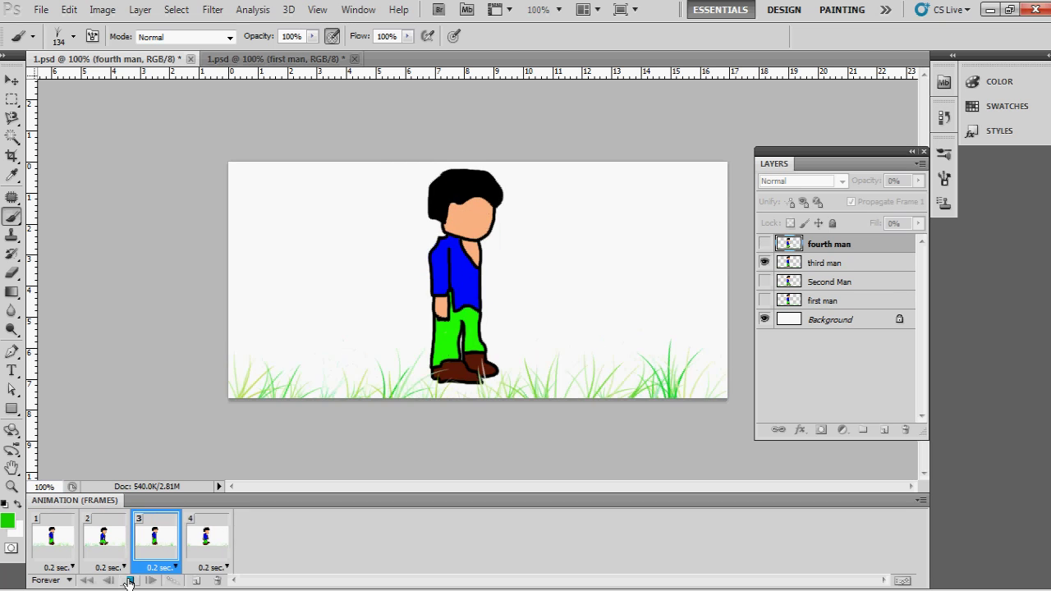
Step: Preview the walking man full screen on black, then return the view to actual size
key(f)
key(f)
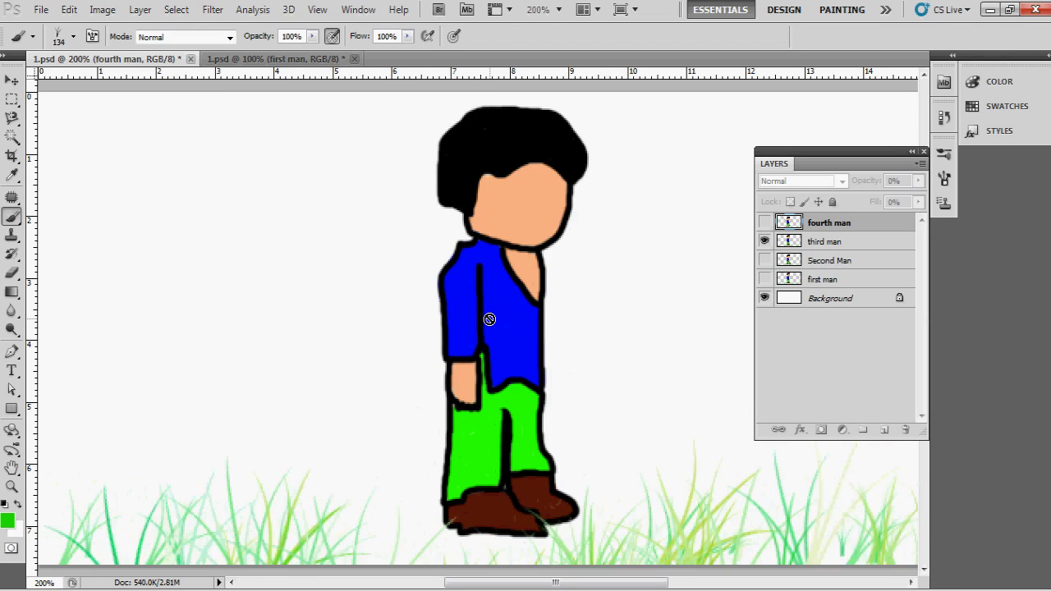
key(ctrl+minus)
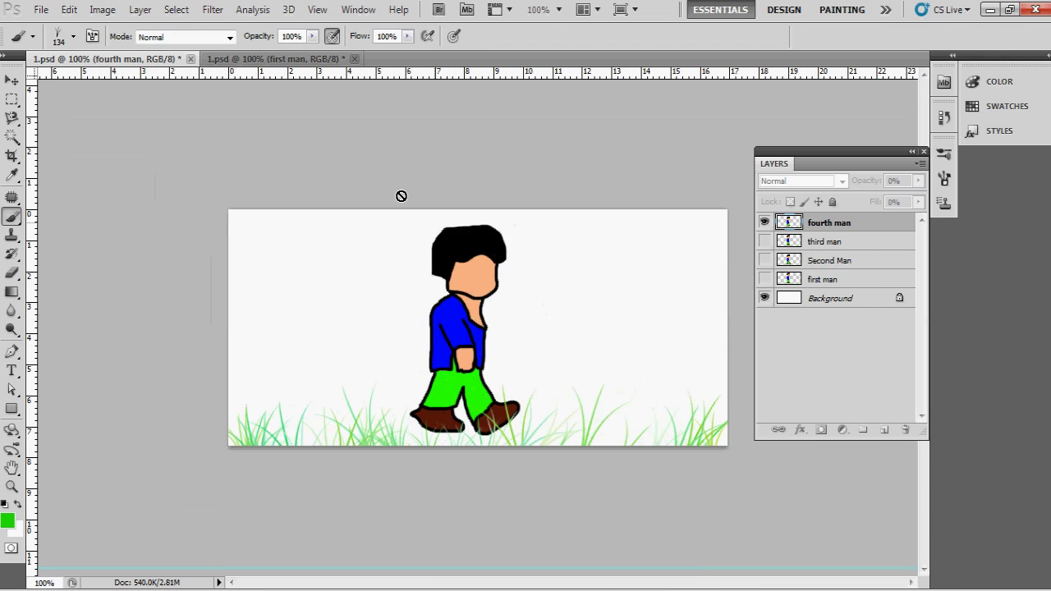
Step: Open Save for Web & Devices and keep GIF as the export format
click(40, 9)
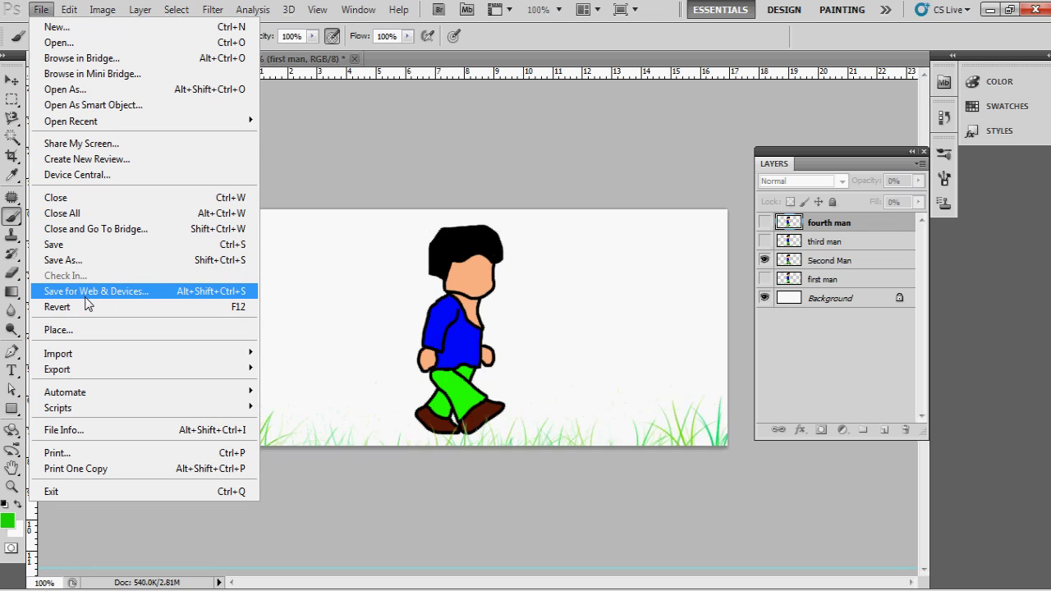
click(88, 295)
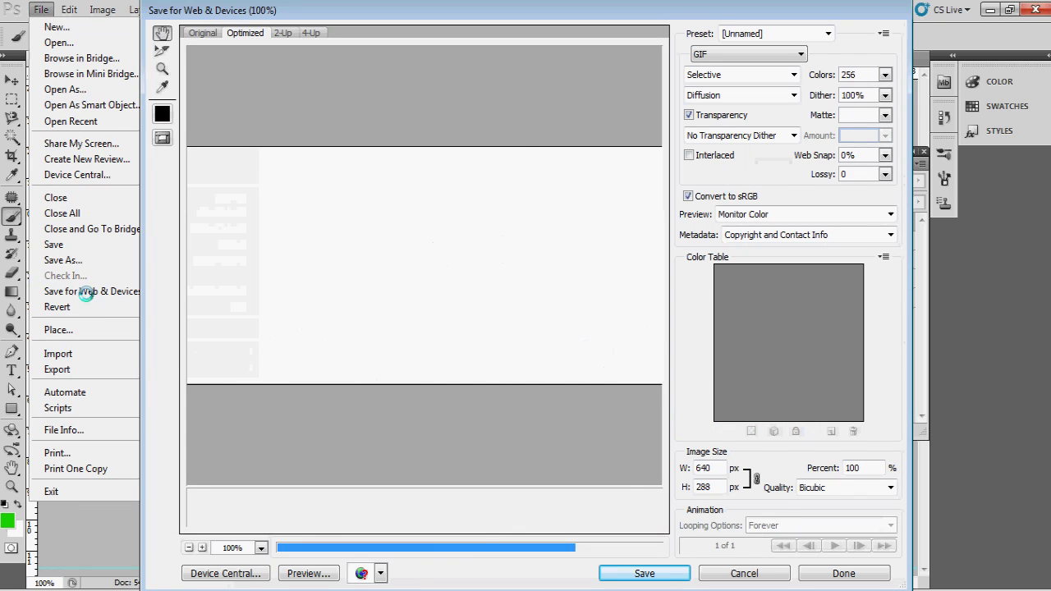
click(739, 55)
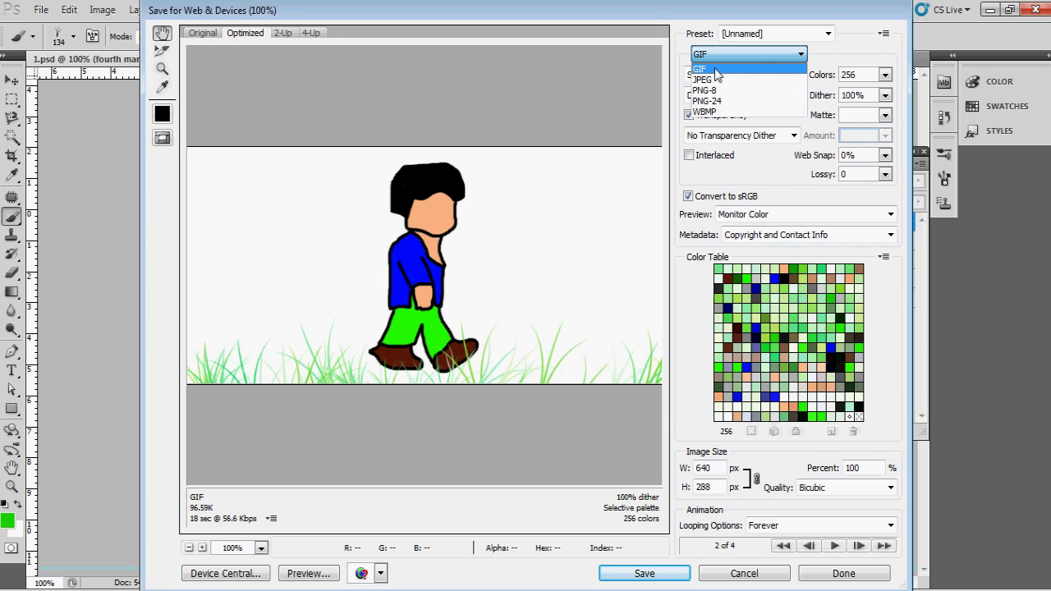
click(704, 68)
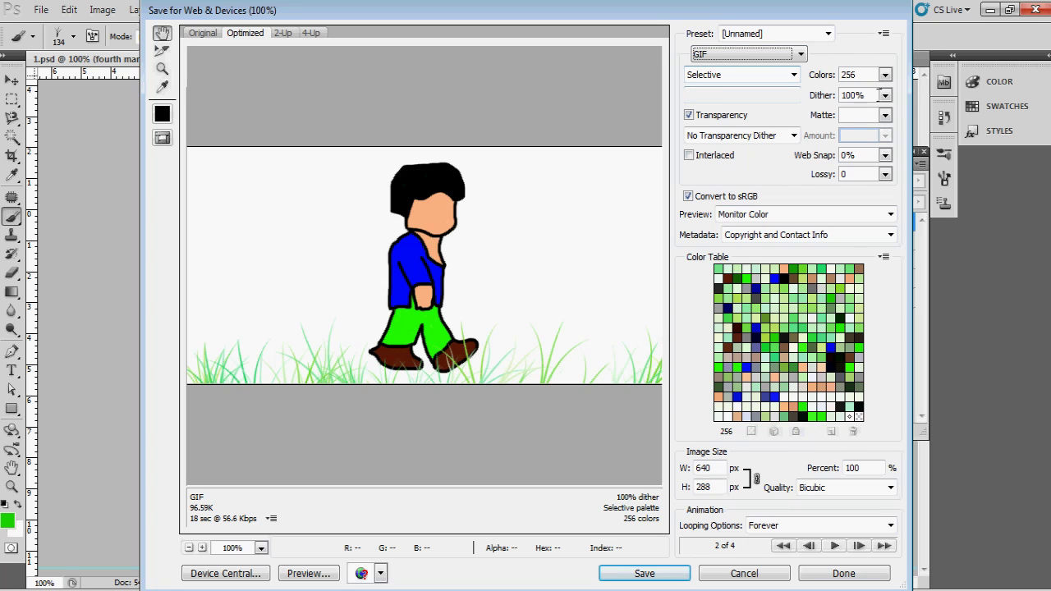
Step: Save the looping GIF as 1 on the Desktop
click(646, 573)
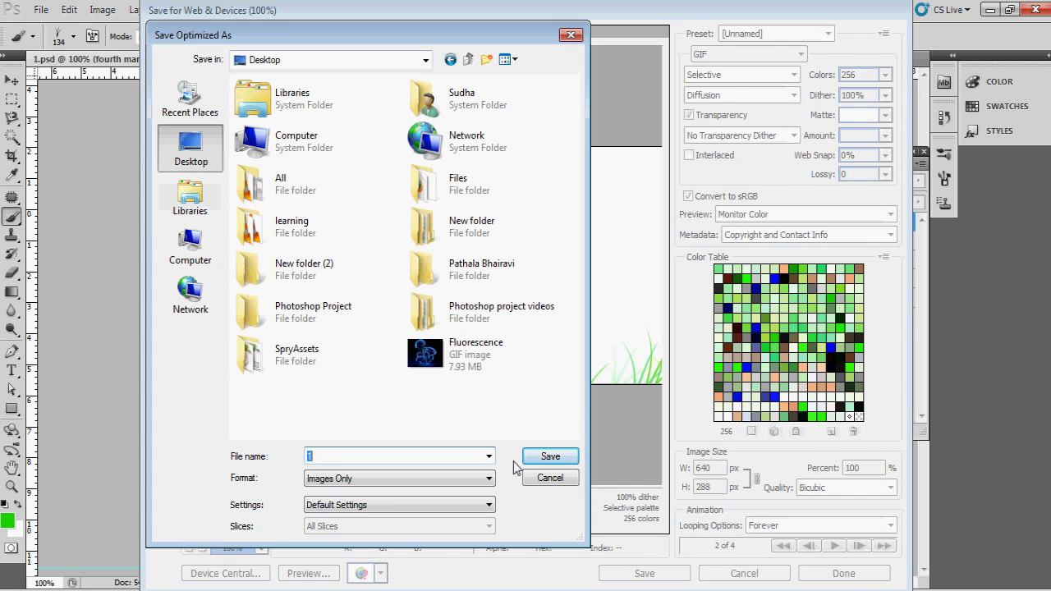
click(550, 455)
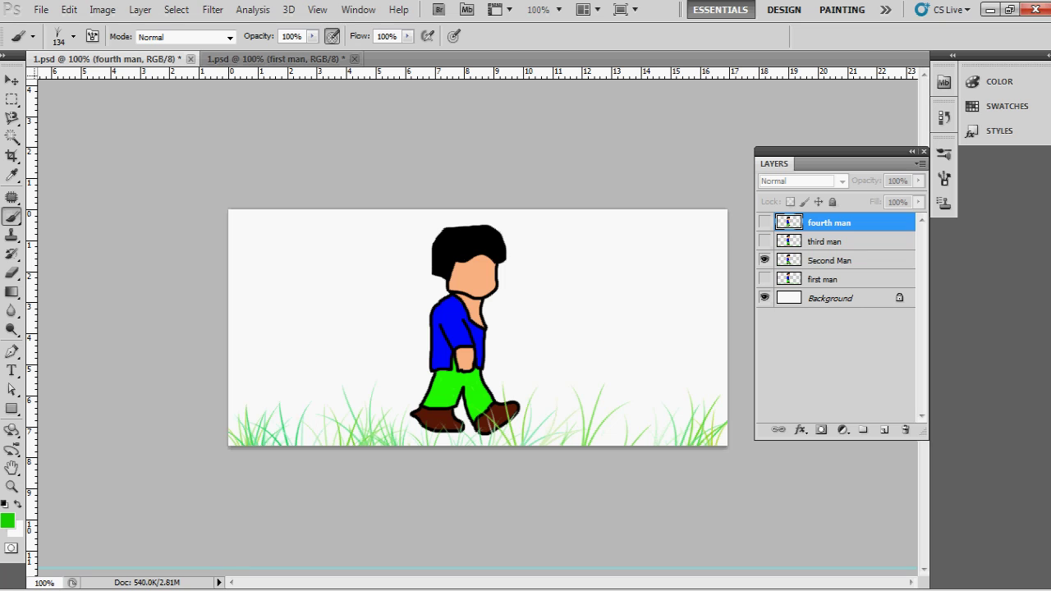
Step: Switch to Full Screen Mode to watch the grass-lined walking-man animation on black
key(f)
key(f)
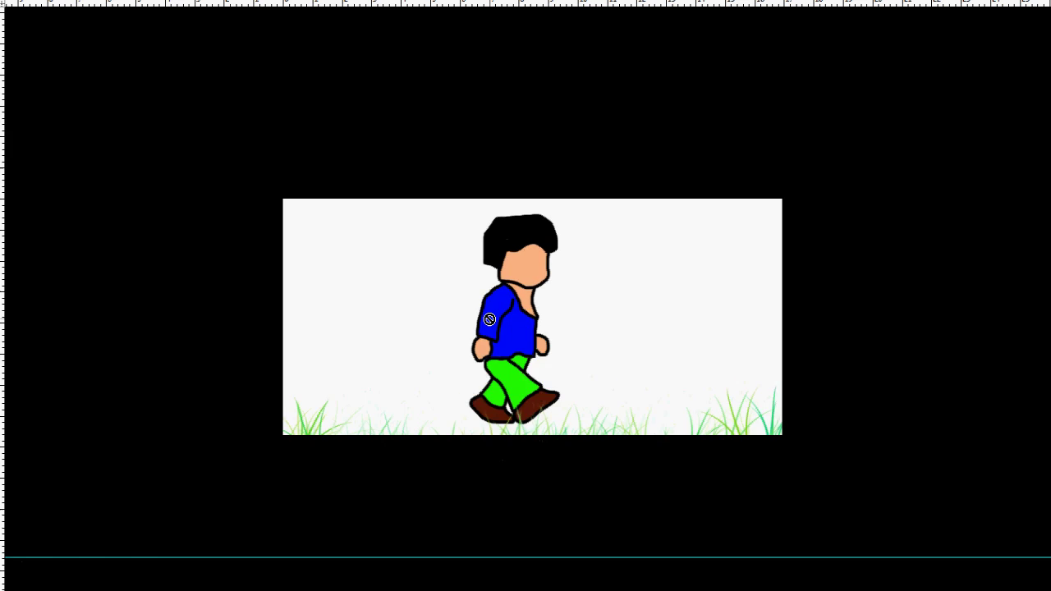